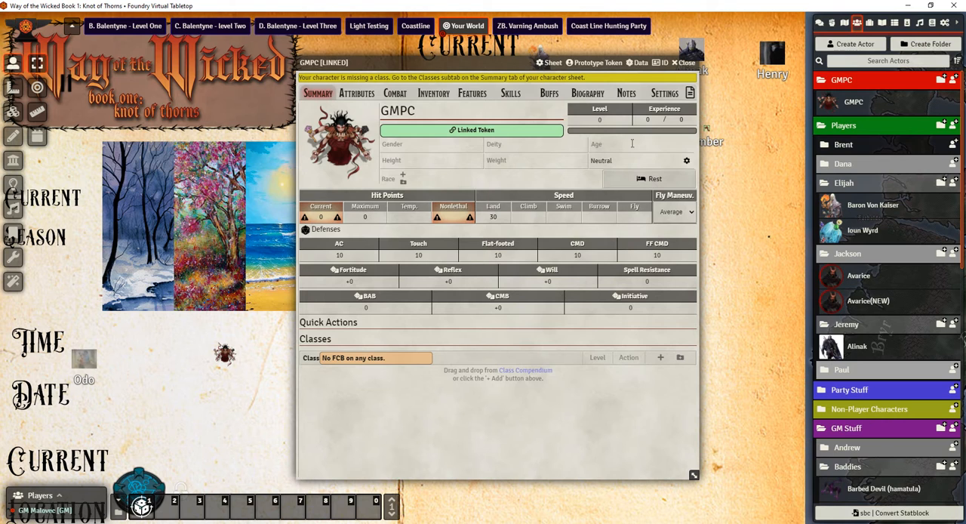
Look through the player subfolders in the Players actor folder, view the Avarice character sheet and close it
left_click(847, 165)
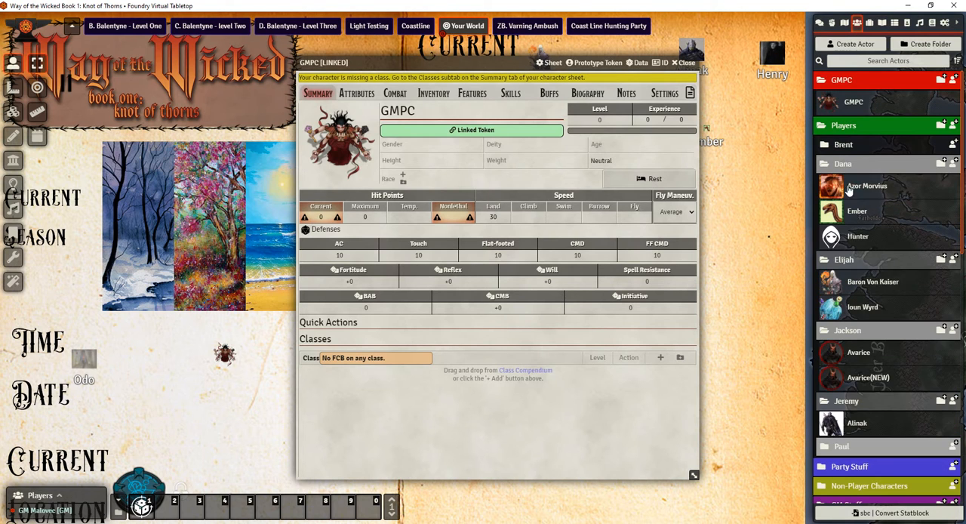
left_click(846, 147)
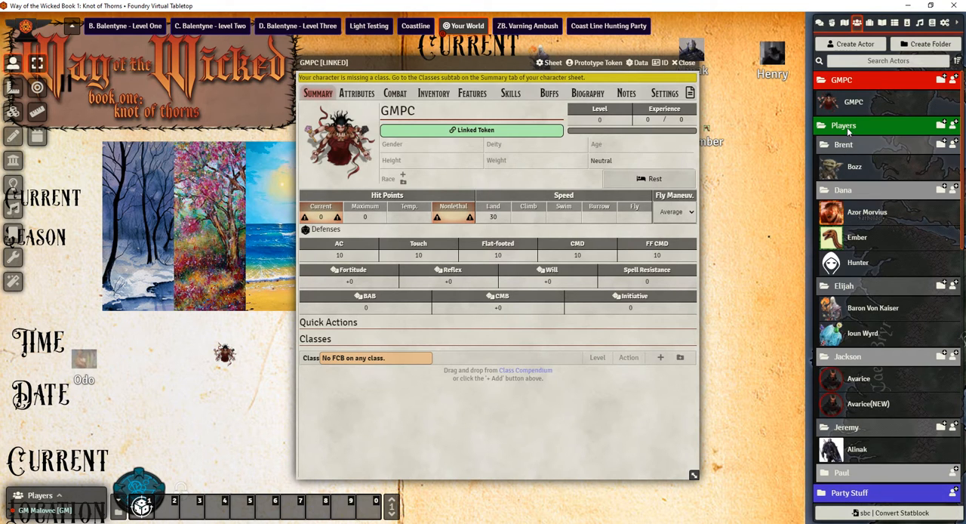
left_click(847, 127)
left_click(839, 126)
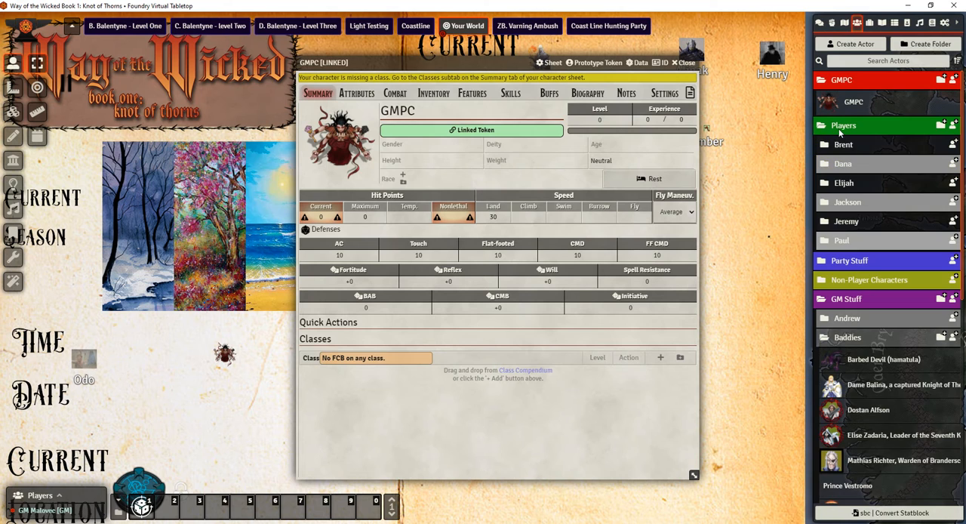
left_click(847, 203)
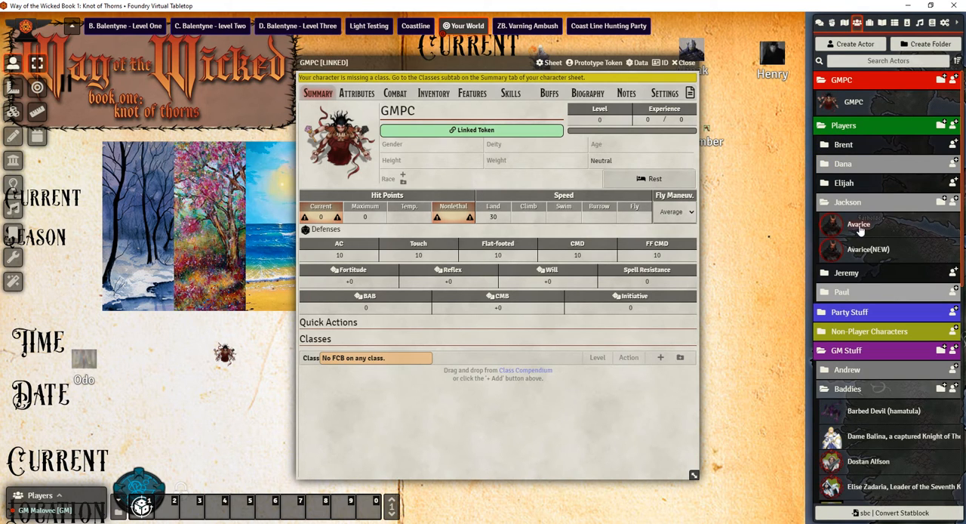
left_click(858, 225)
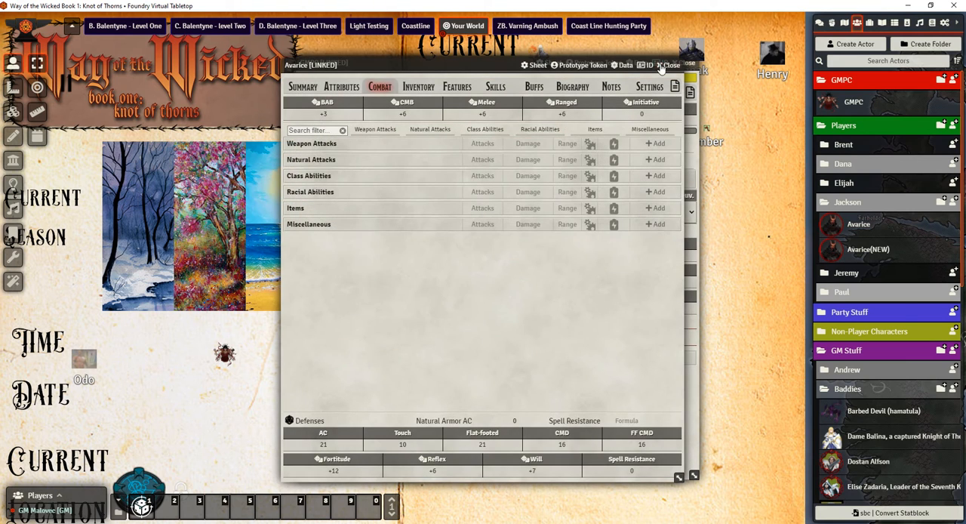
left_click(668, 65)
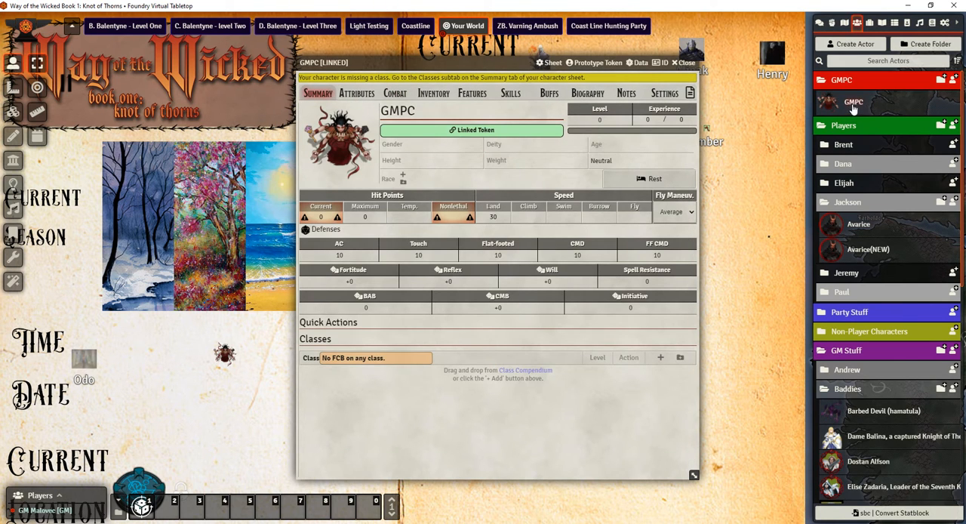
Enable the Primary and Spell-likes spellbooks for GMPC, view the Spells page and return to the summary
left_click(665, 94)
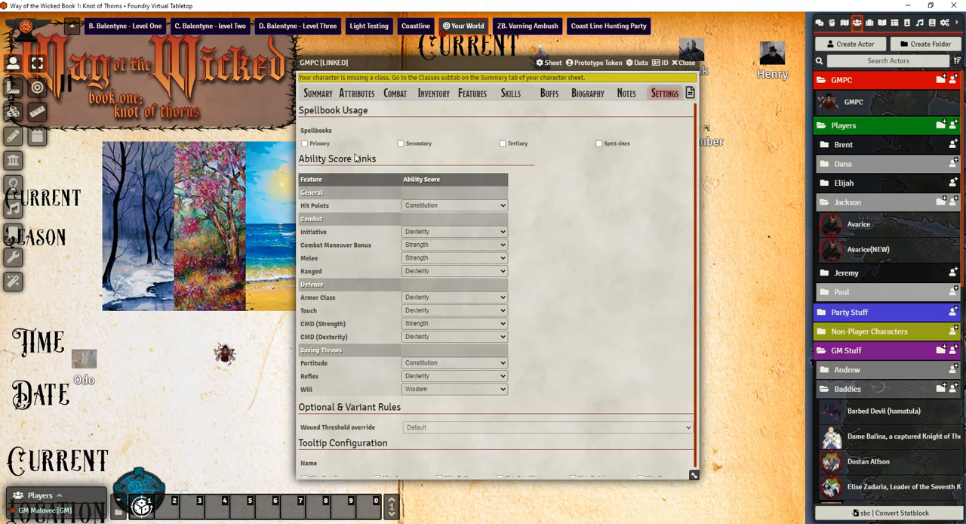
left_click(305, 143)
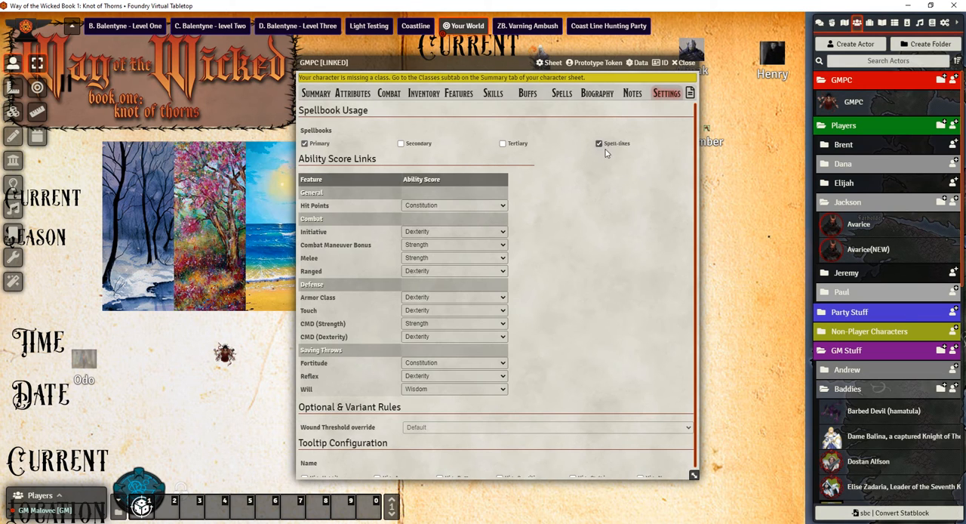
left_click(562, 93)
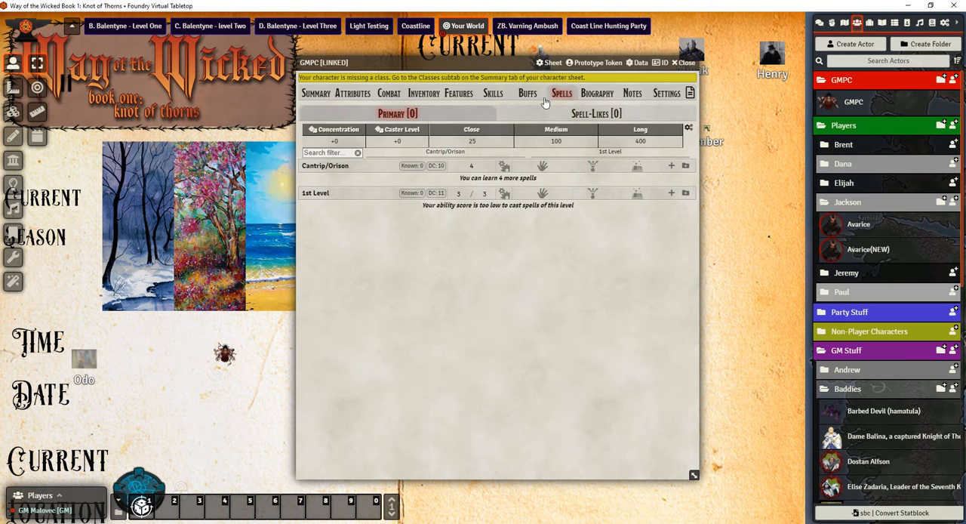
left_click(321, 92)
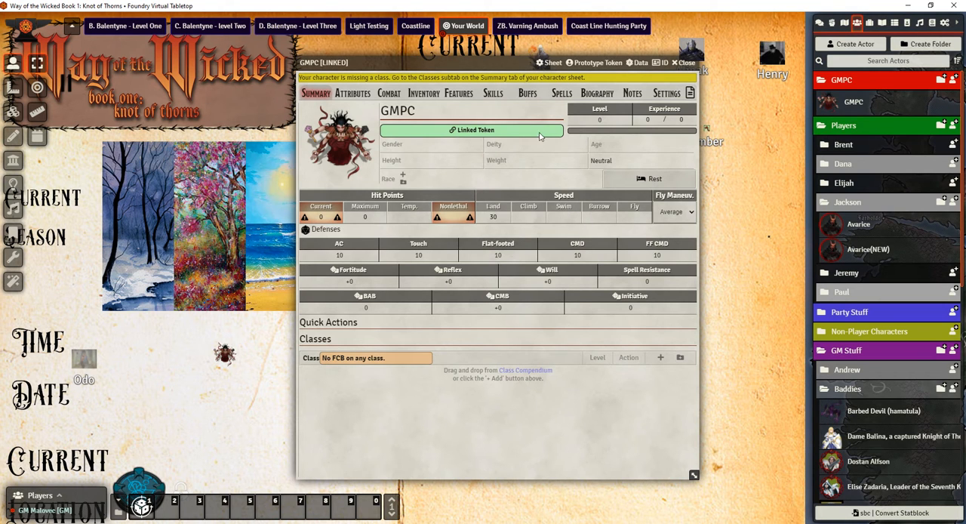
Shift the GMPC sheet slightly aside and open the compendium's Classes browser, ready for a search
left_click_drag(511, 65, 545, 54)
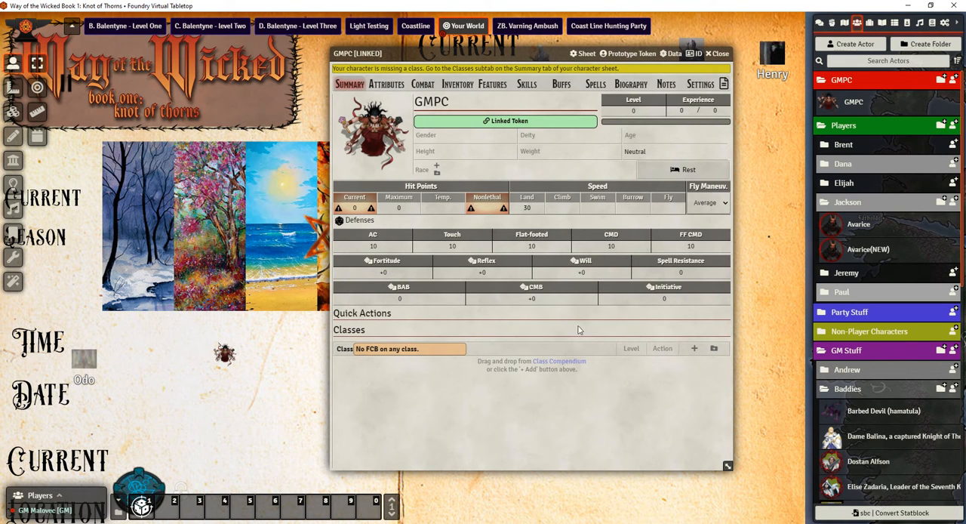
left_click(933, 24)
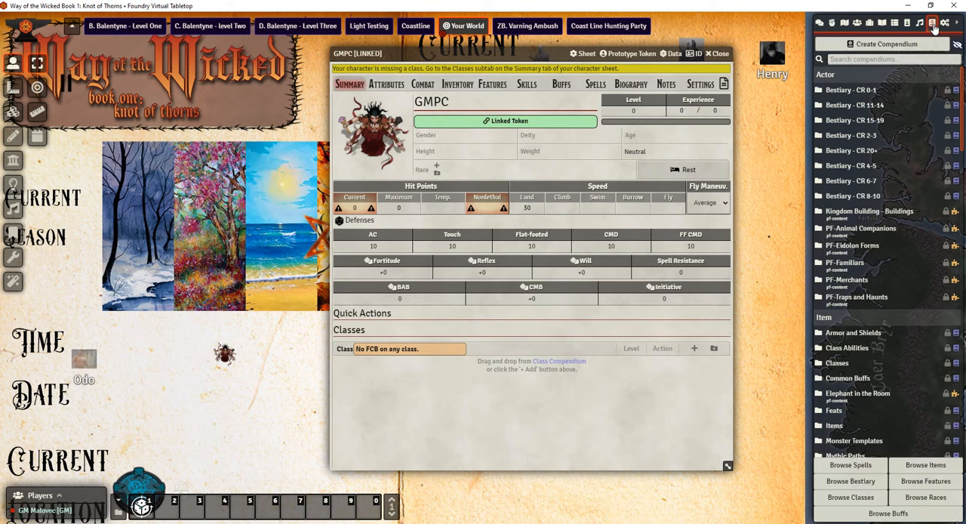
left_click(869, 503)
left_click(162, 58)
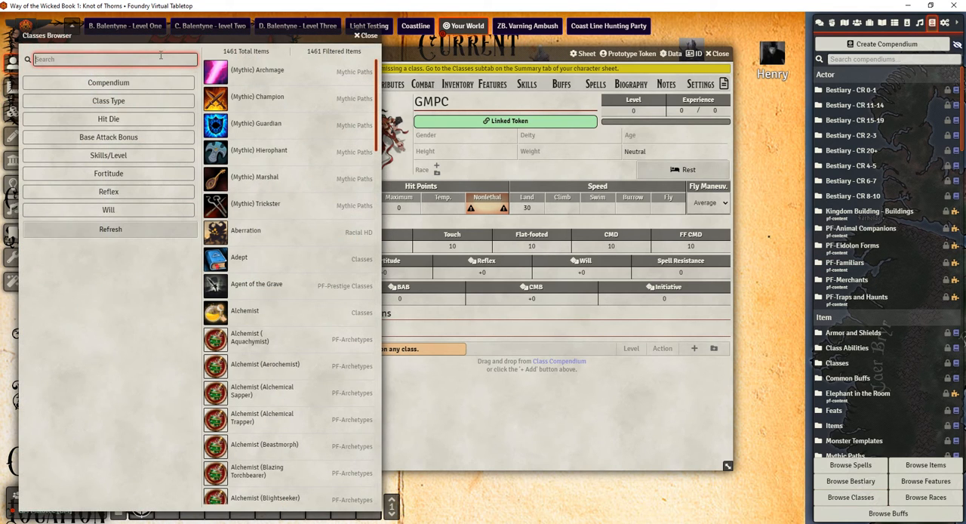
type("alch")
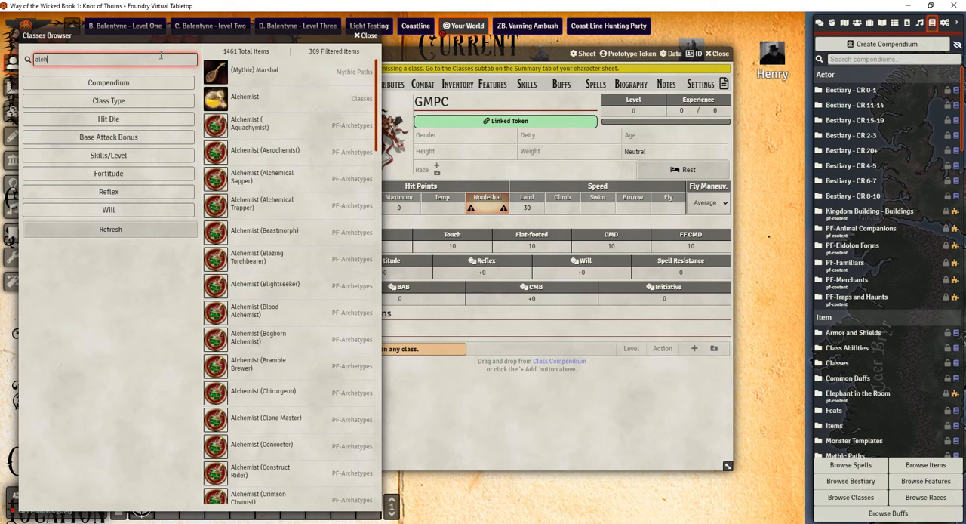
key("BackSpace")
key("BackSpace")
key("BackSpace")
key("BackSpace")
Search the classes for "slayer" and add Slayer (Stygian Slayer) to the GMPC sheet with the Normal wizard
type("slayer")
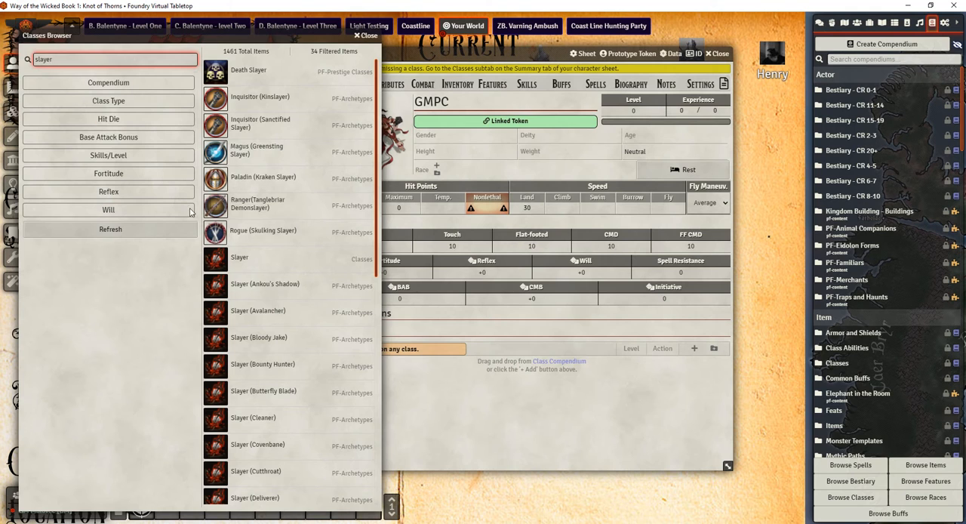
scroll(299, 279, "down", 2)
scroll(279, 241, "up", 2)
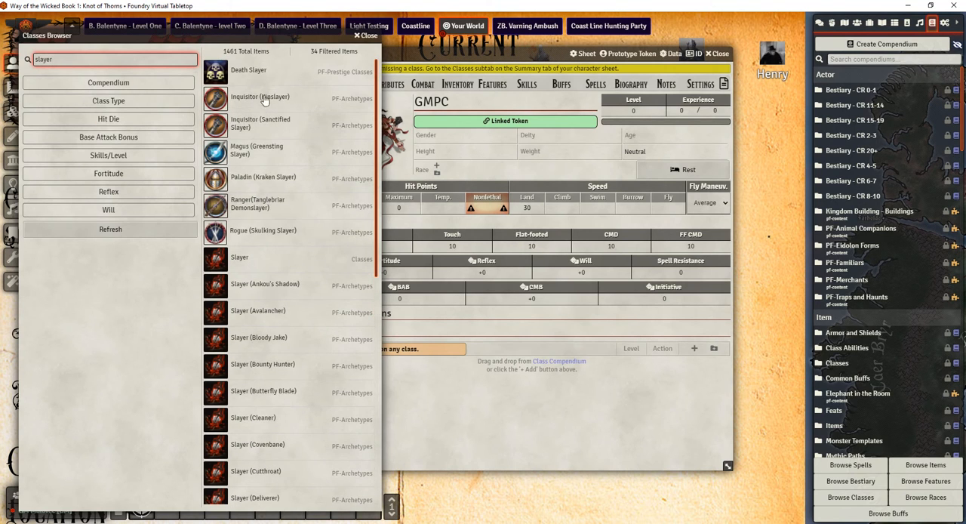
scroll(242, 260, "down", 6)
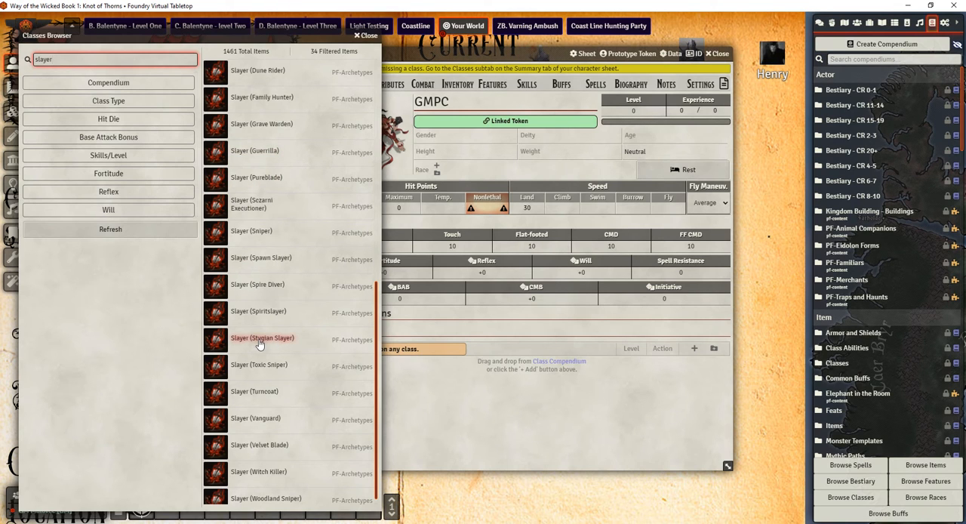
scroll(258, 282, "up", 1)
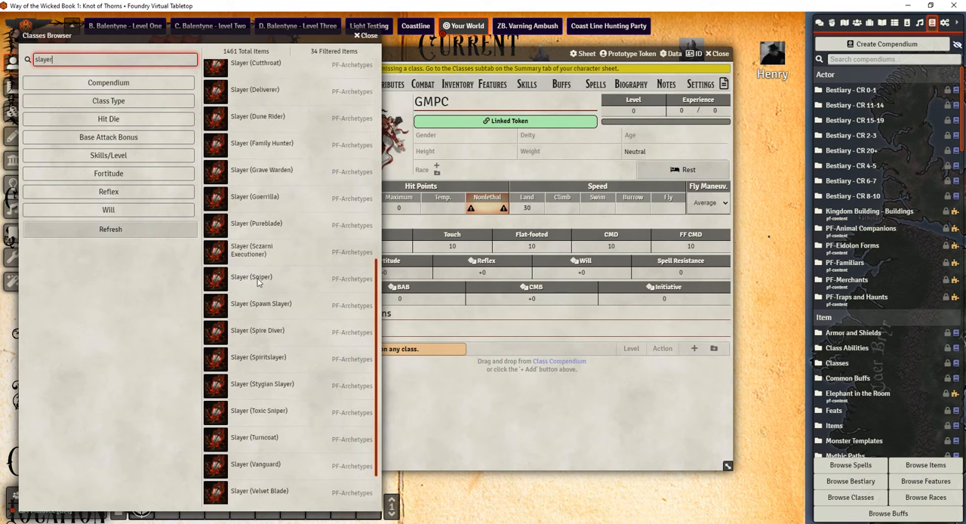
scroll(274, 397, "up", 1)
left_click_drag(249, 390, 461, 385)
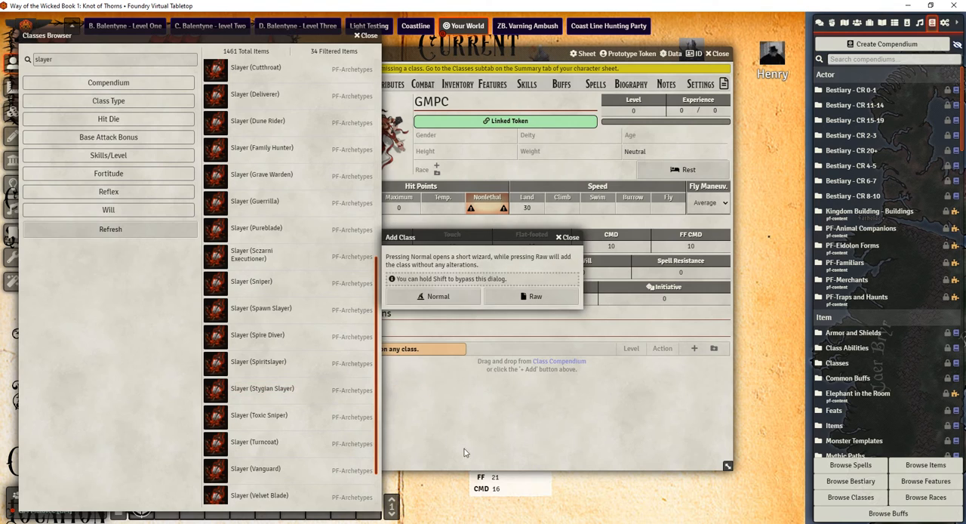
left_click(436, 297)
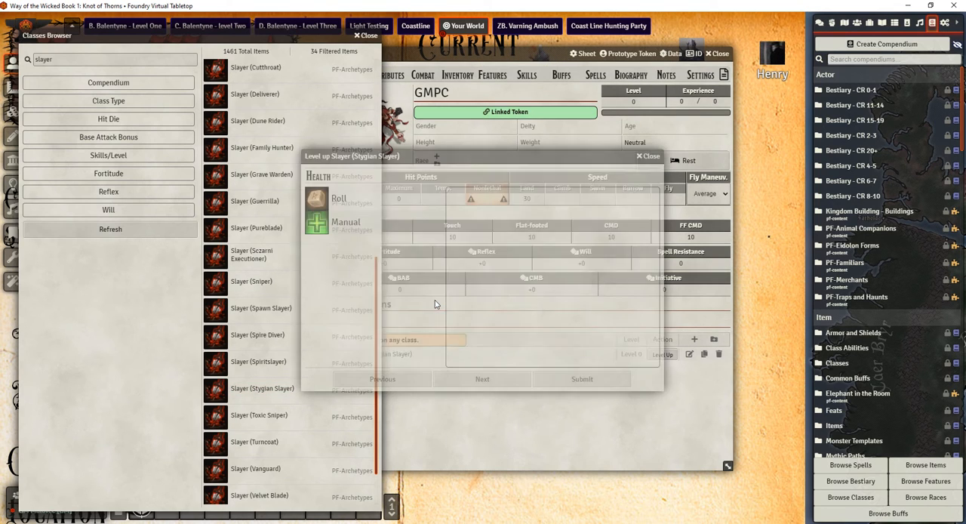
Choose Manual health for the Stygian Slayer level-up, set the value to 12 and continue to the favoured class bonus
left_click(359, 229)
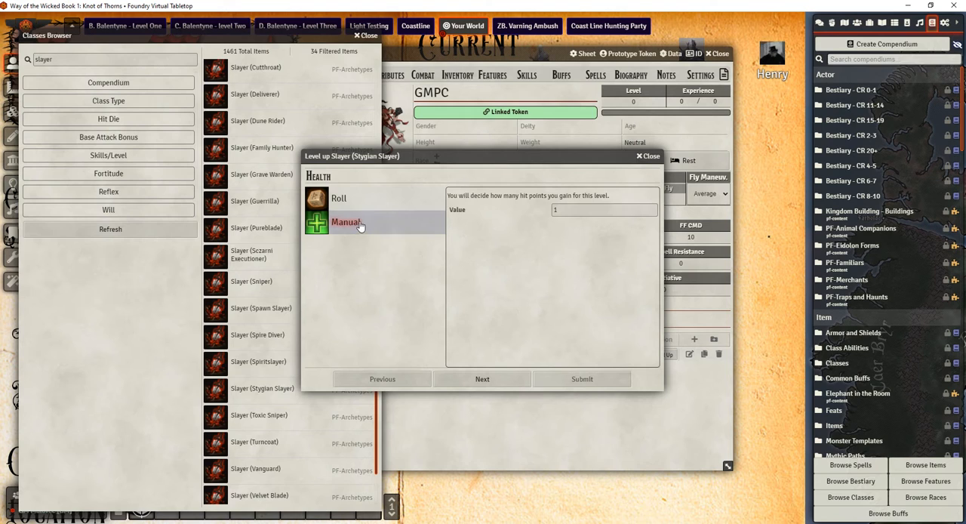
left_click(557, 210)
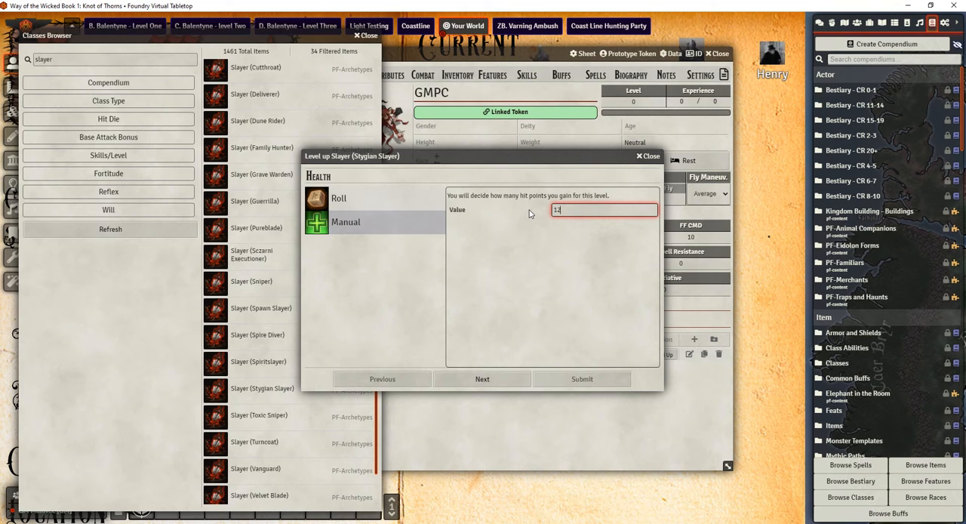
left_click(483, 379)
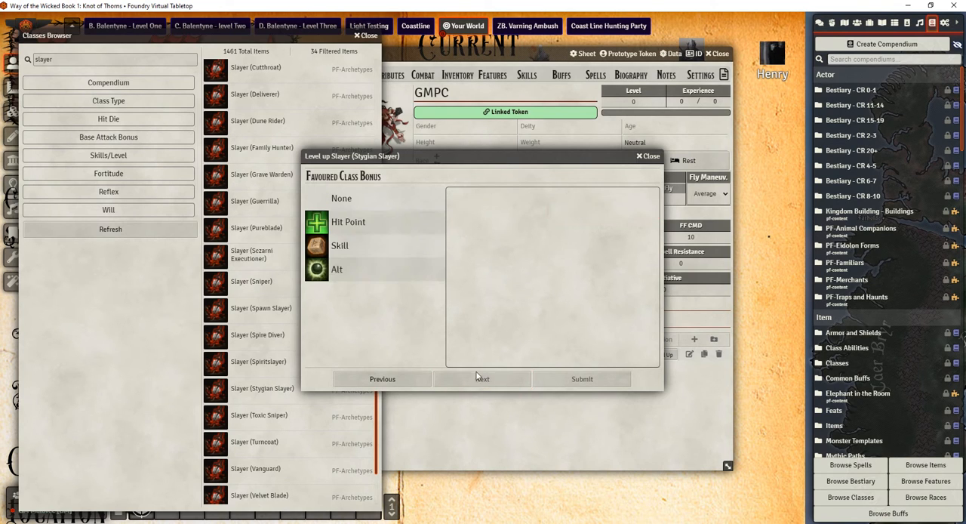
Choose Hit Point as the favoured class bonus and submit the Stygian Slayer level-up
left_click(376, 227)
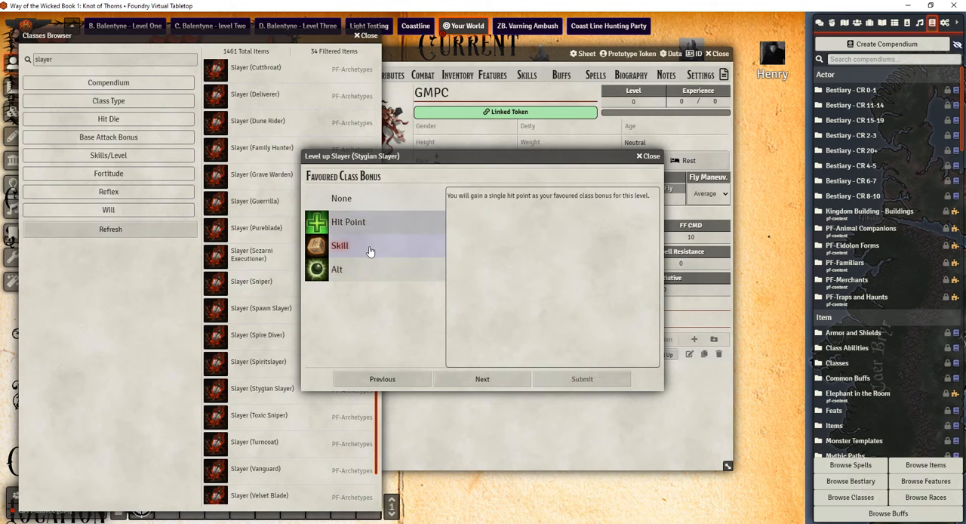
left_click(358, 271)
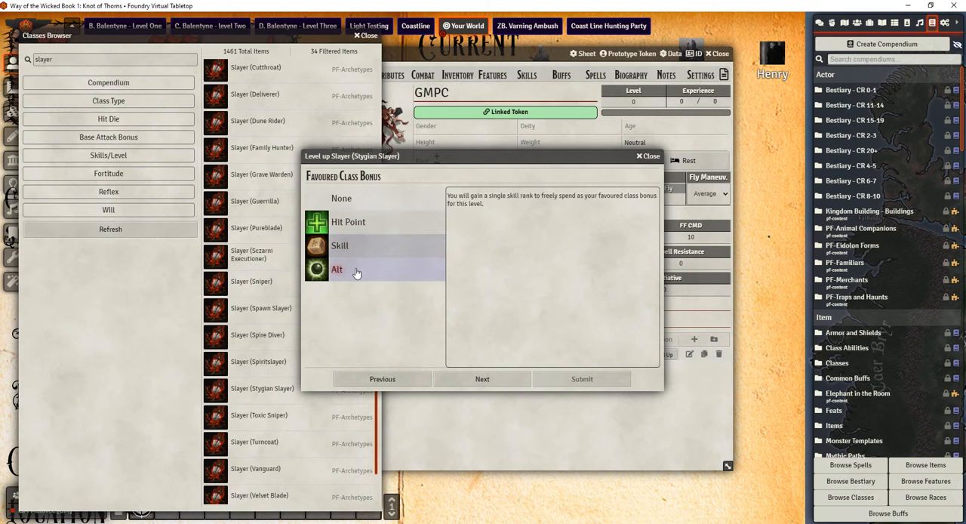
left_click(388, 227)
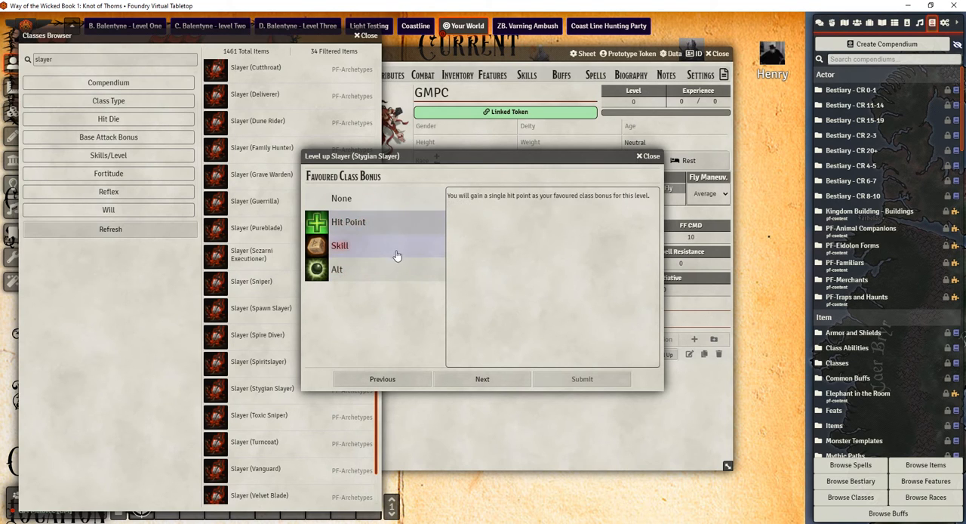
left_click(374, 275)
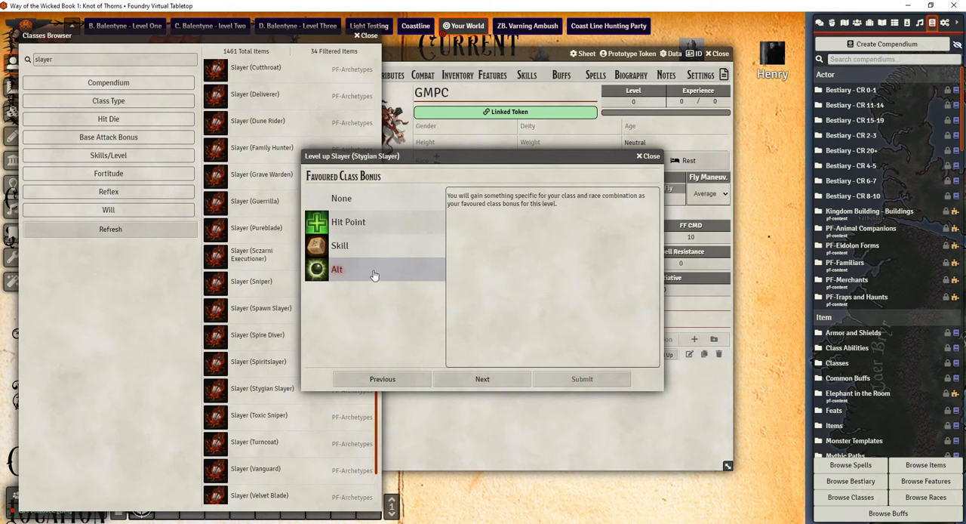
left_click(379, 229)
left_click(485, 382)
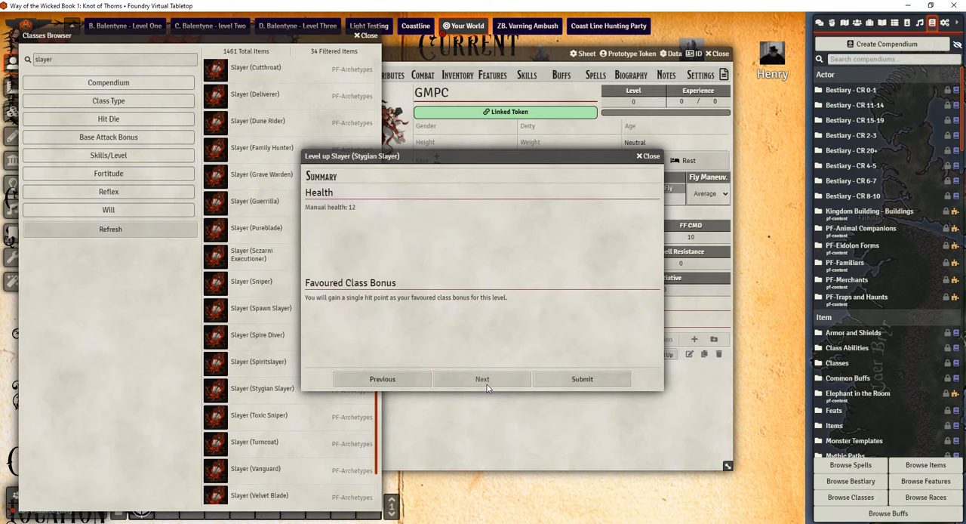
left_click(568, 379)
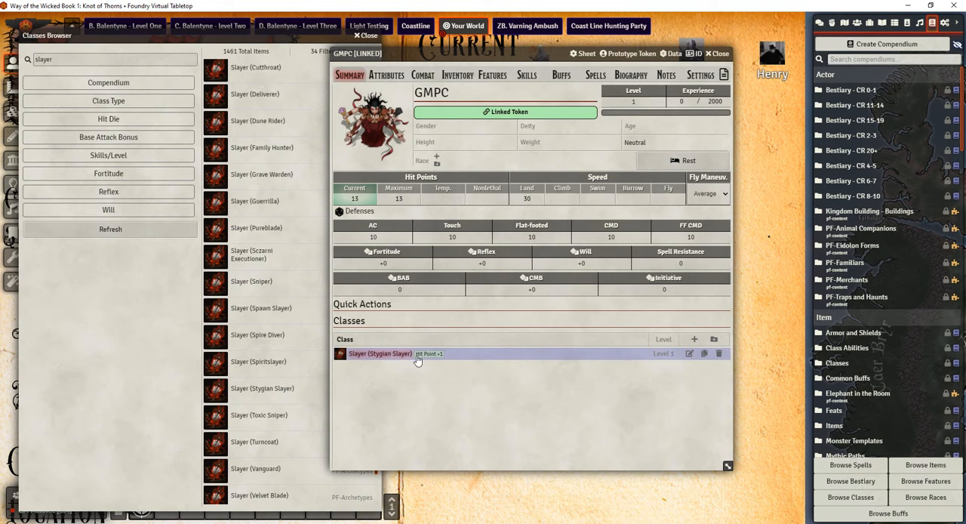
Check GMPC's Features and Inventory pages for class features and return to the summary
left_click(503, 76)
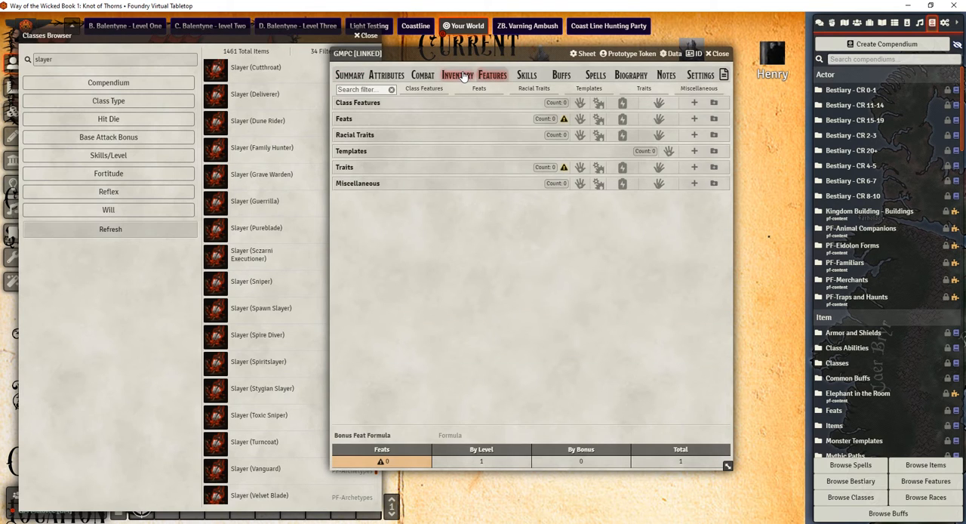
left_click(458, 75)
left_click(506, 77)
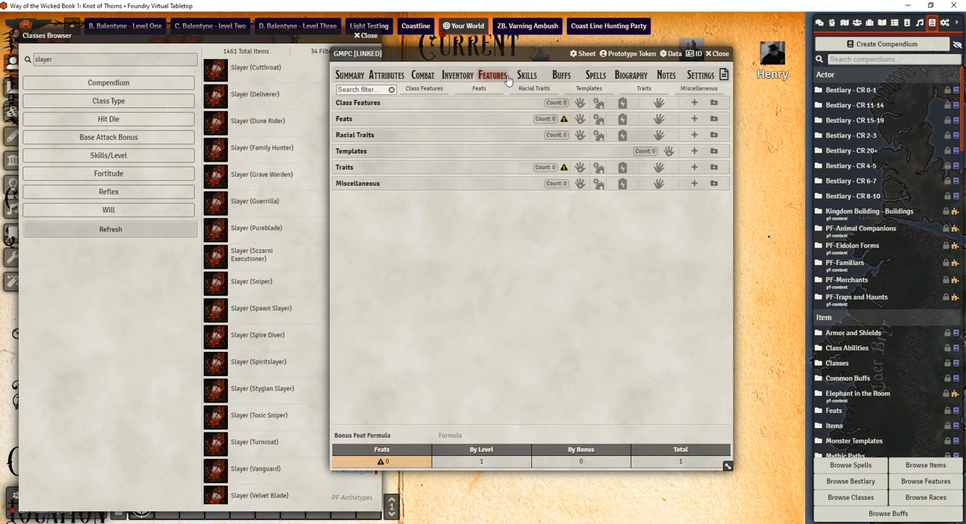
left_click(350, 75)
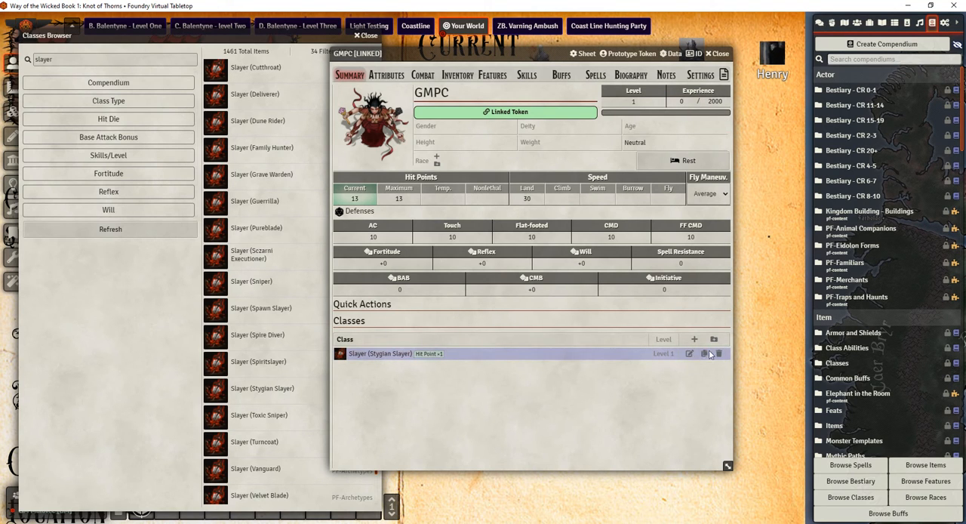
Open the Slayer (Stygian Slayer) class details from the GMPC sheet and set its BAB to High
left_click(688, 355)
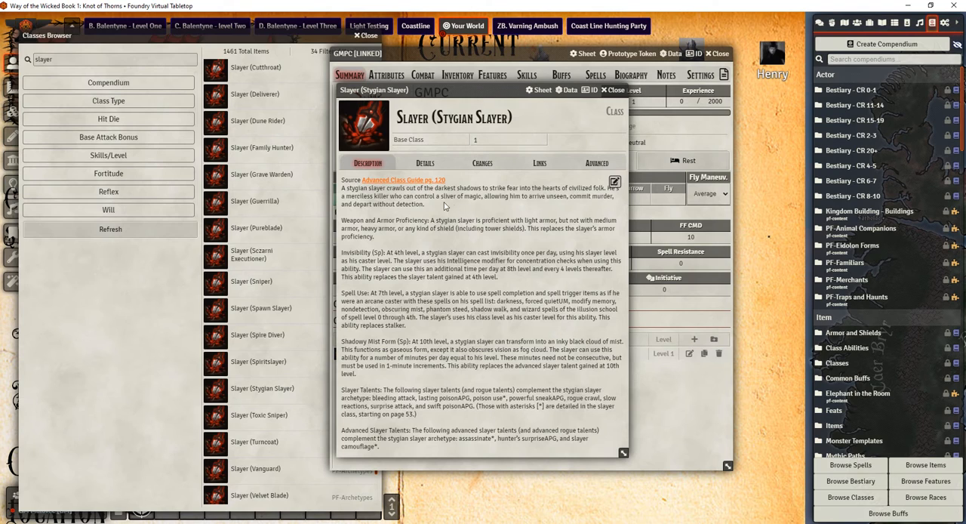
left_click(424, 167)
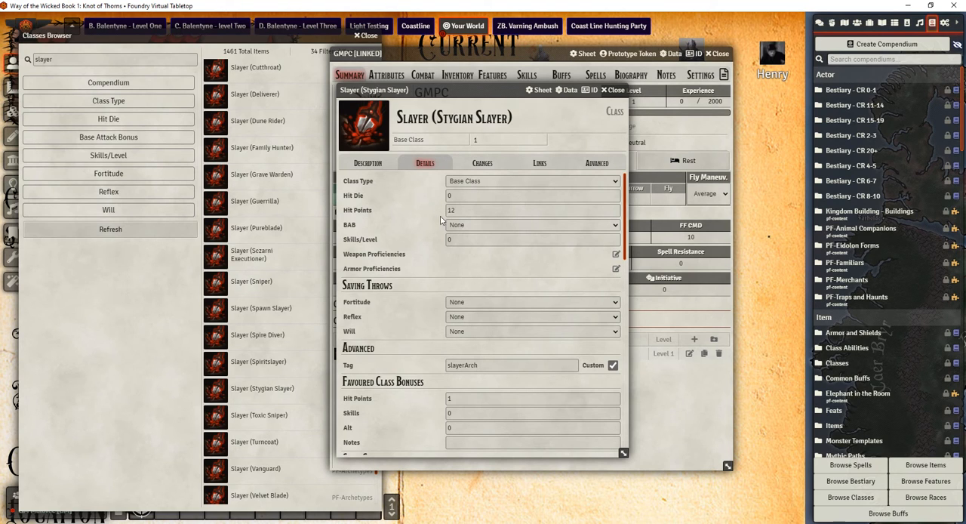
left_click(462, 226)
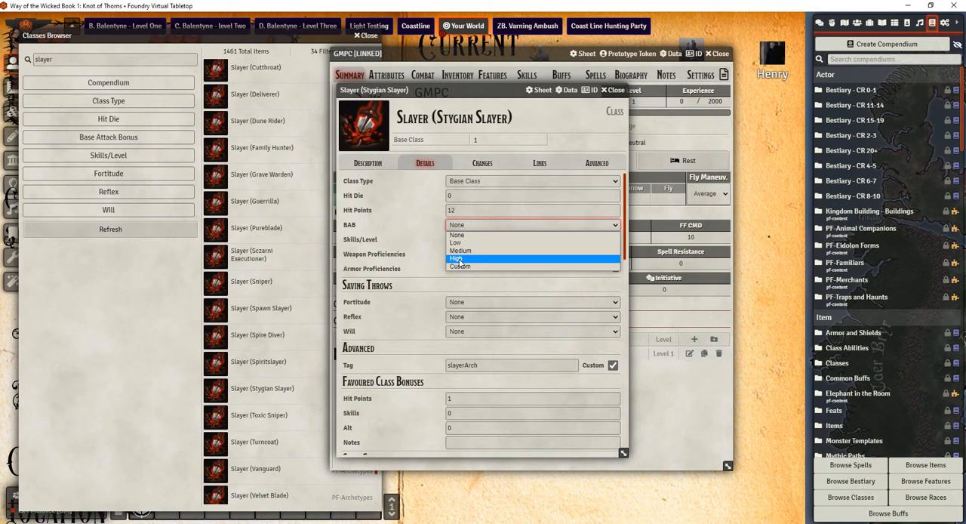
left_click(457, 259)
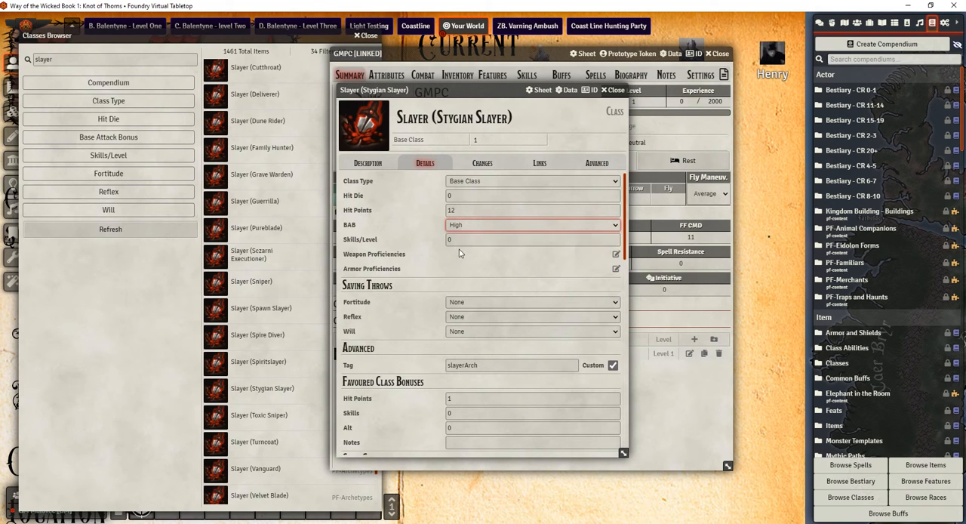
Switch to the web browser, open Archives of Nethys in a new tab and find the Slayer class's skill points and features
left_click(463, 240)
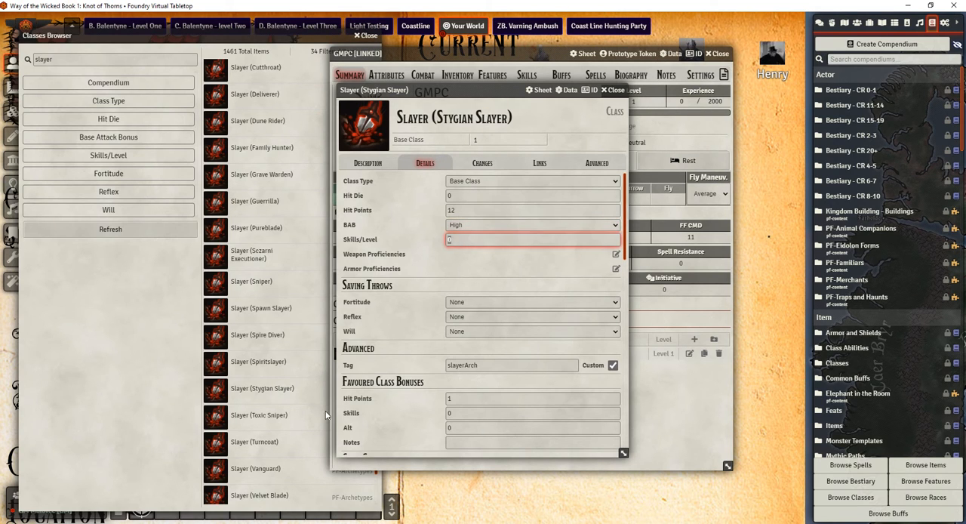
left_click(261, 522)
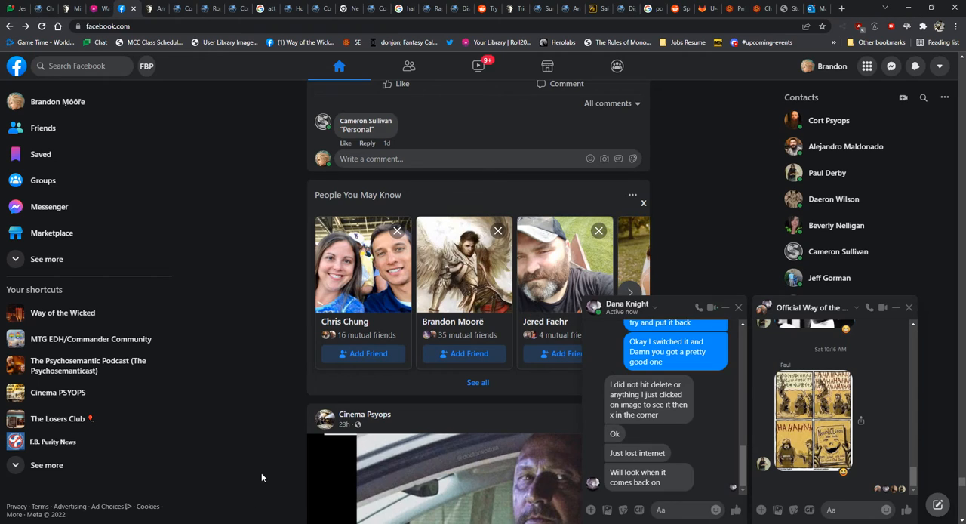
key("ctrl+t")
type("ar")
key("Return")
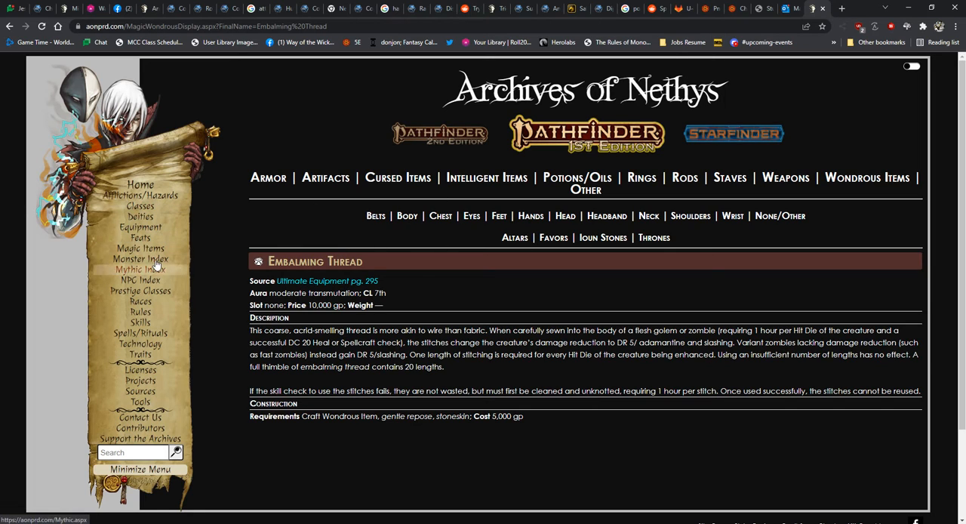
left_click(144, 206)
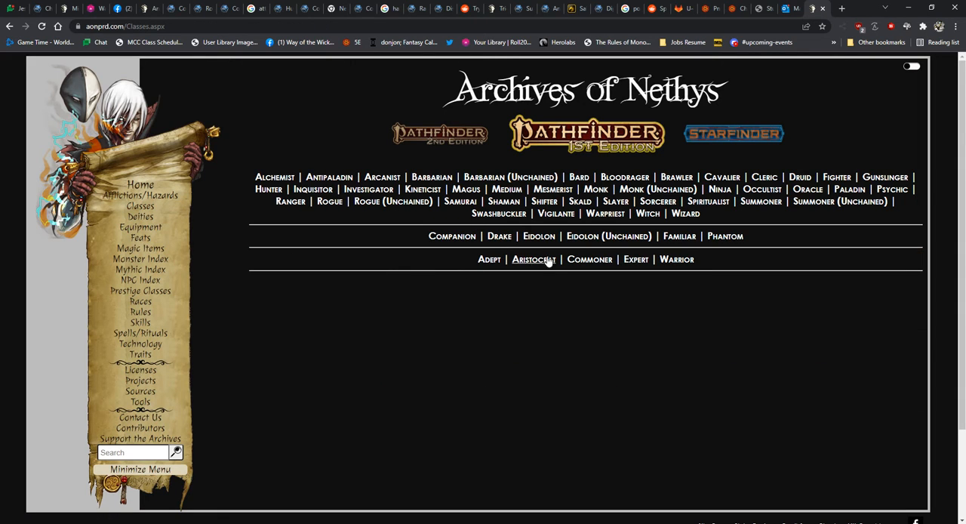
left_click(610, 204)
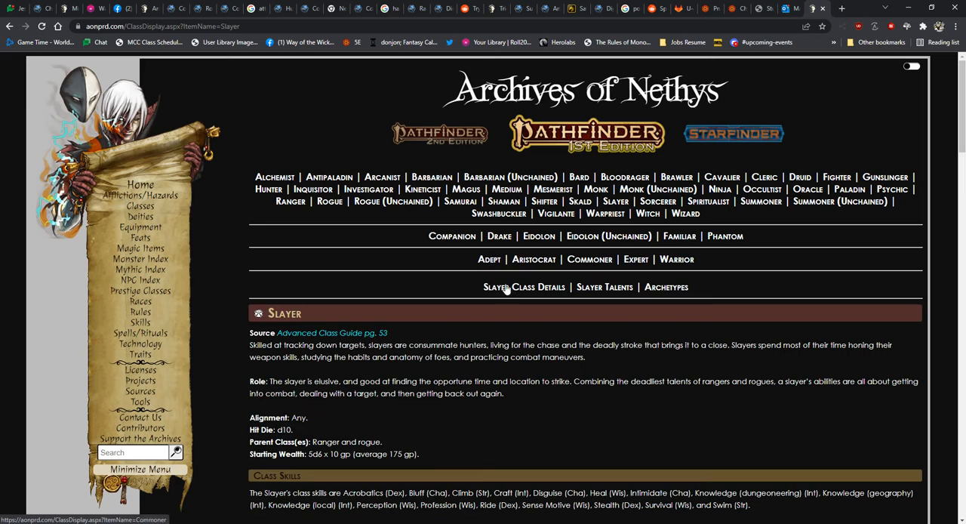
scroll(359, 318, "down", 3)
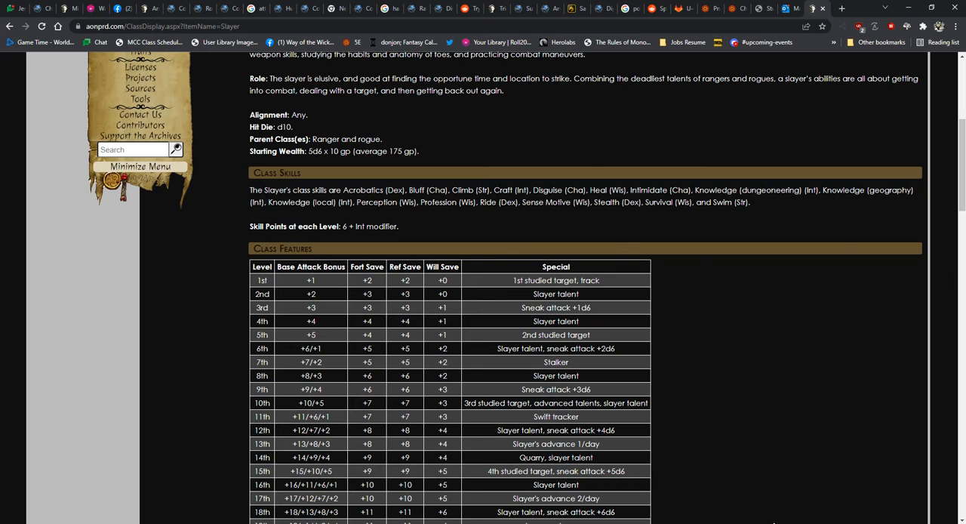
Back in Foundry, set the Stygian Slayer's skills per level to 6 and its weapon proficiencies to Simple Weapons and Martial Weapons
key("alt+Tab")
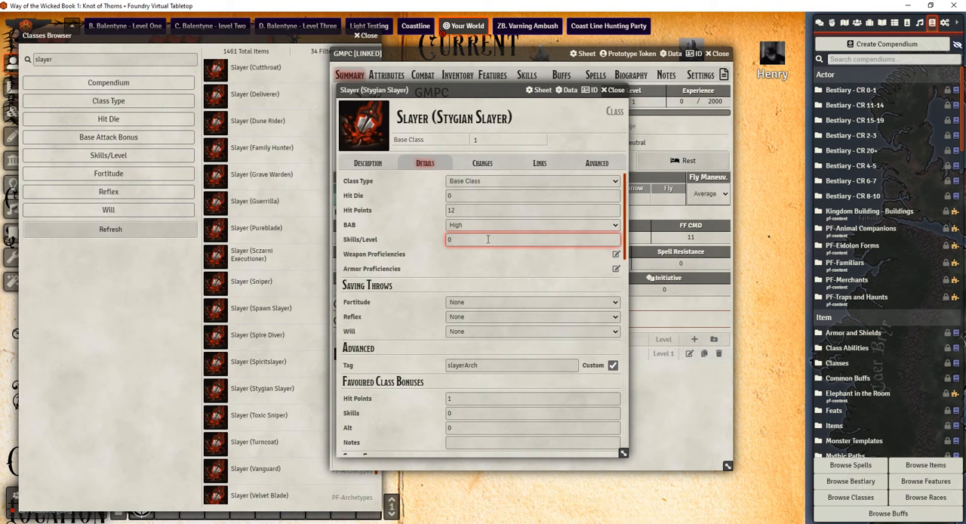
type("6")
left_click(455, 285)
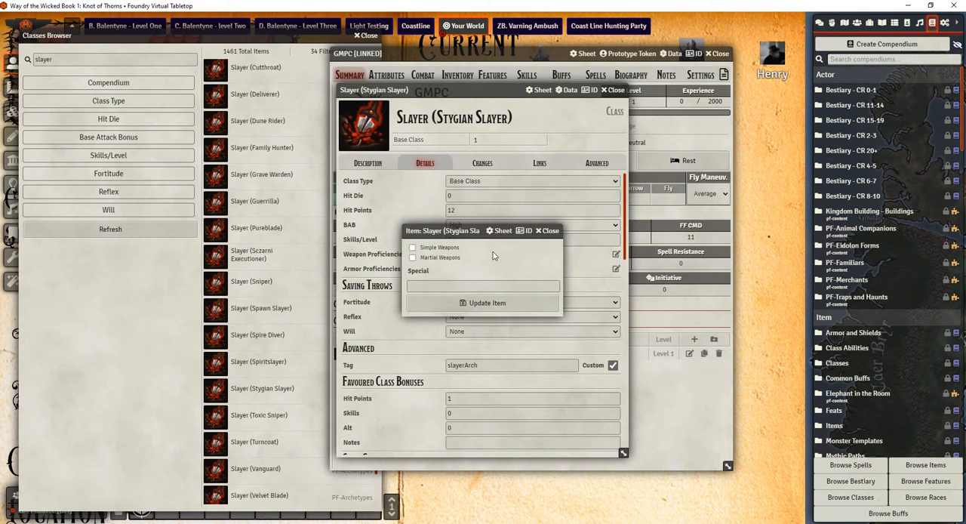
left_click(521, 300)
Check the Slayer's proficiencies on Archives of Nethys and set the class's armor proficiencies to Light Armor, Medium Armor and Shields
left_click(616, 269)
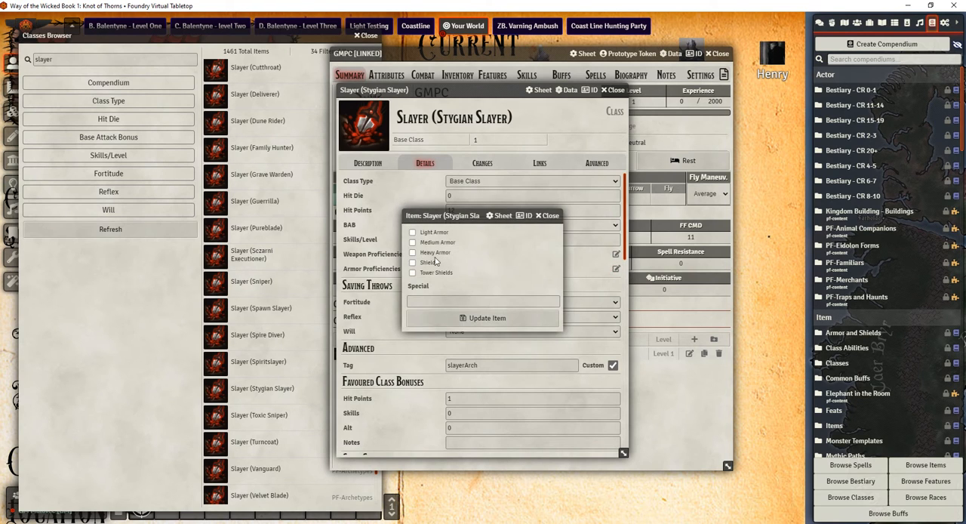
key("alt+Tab")
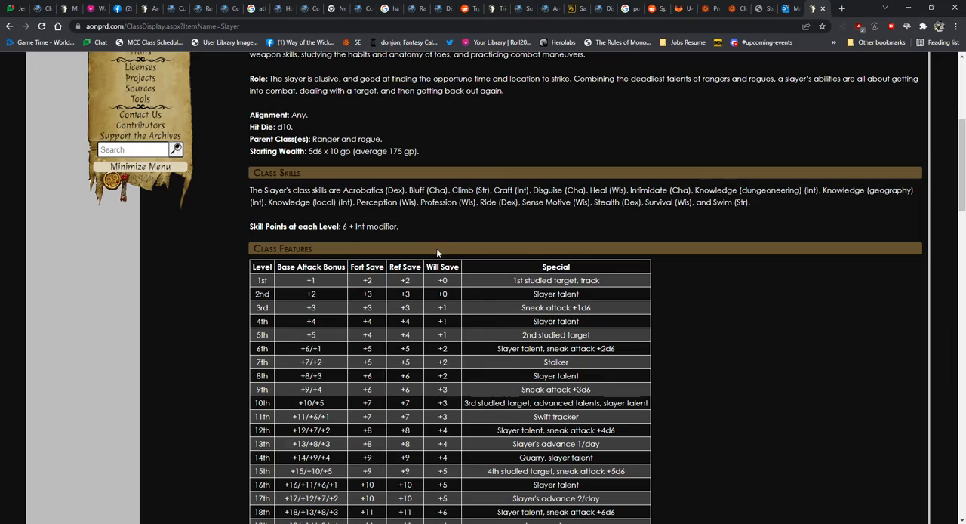
scroll(366, 176, "down", 5)
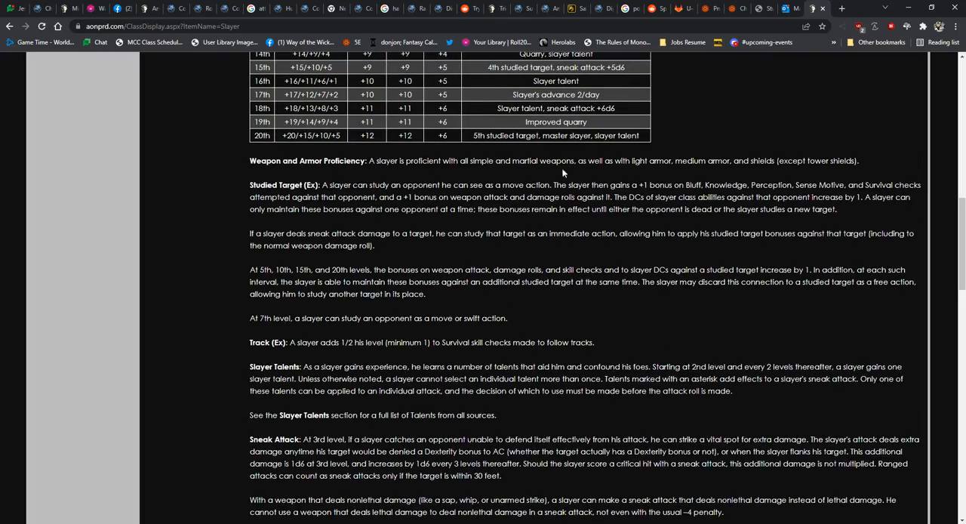
key("alt+Tab")
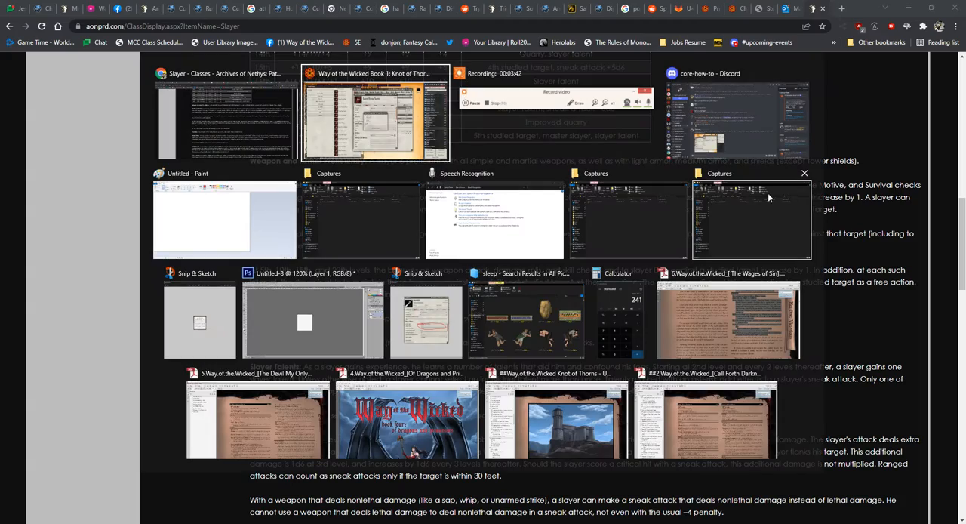
key("alt+Tab")
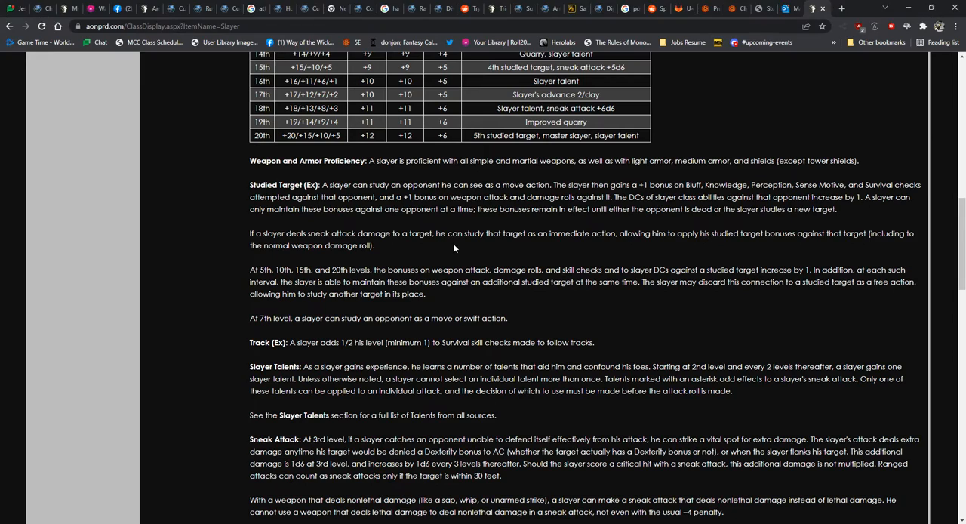
key("alt+Tab")
left_click(437, 243)
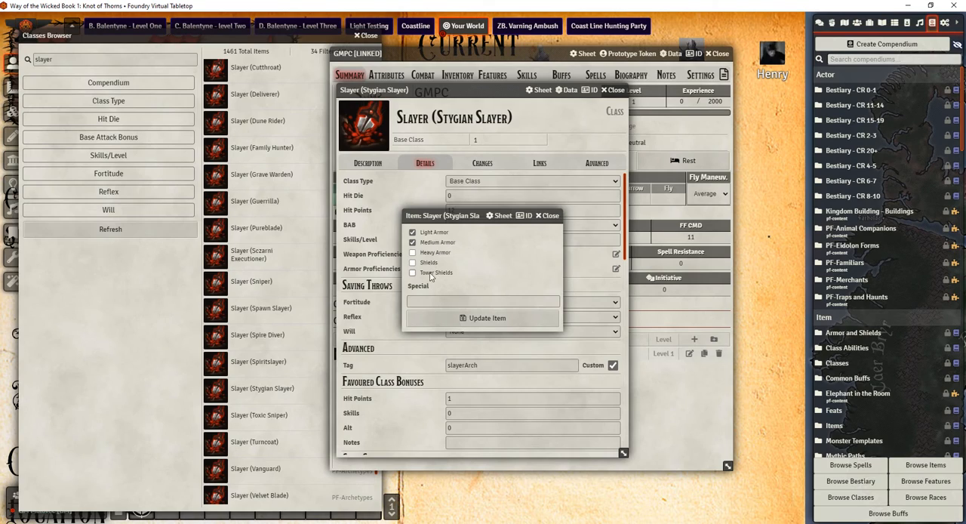
left_click(427, 263)
left_click(483, 318)
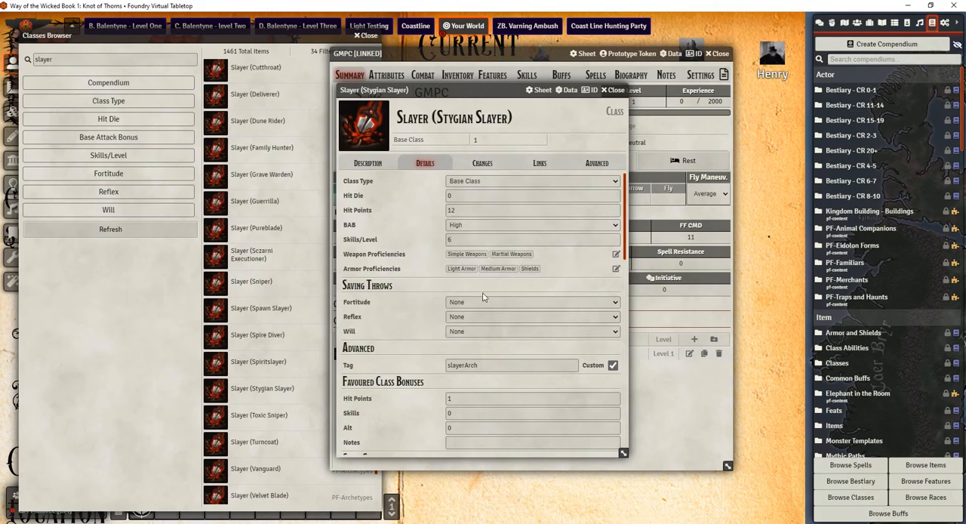
Examine the Fort, Ref and Will save progressions in the Slayer class table on Archives of Nethys
key("alt+Tab")
scroll(421, 289, "up", 3)
scroll(420, 288, "down", 1)
scroll(420, 288, "down", 1)
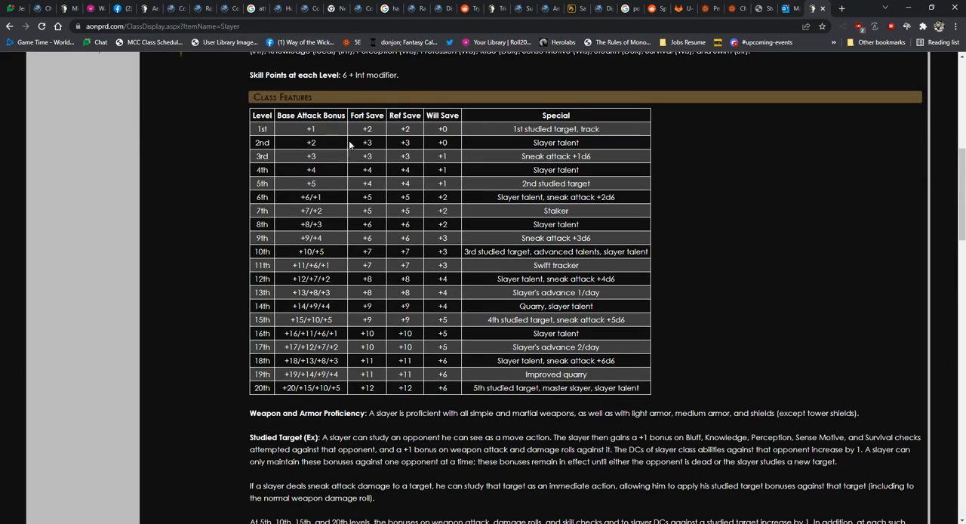
scroll(355, 151, "up", 3)
scroll(375, 180, "down", 2)
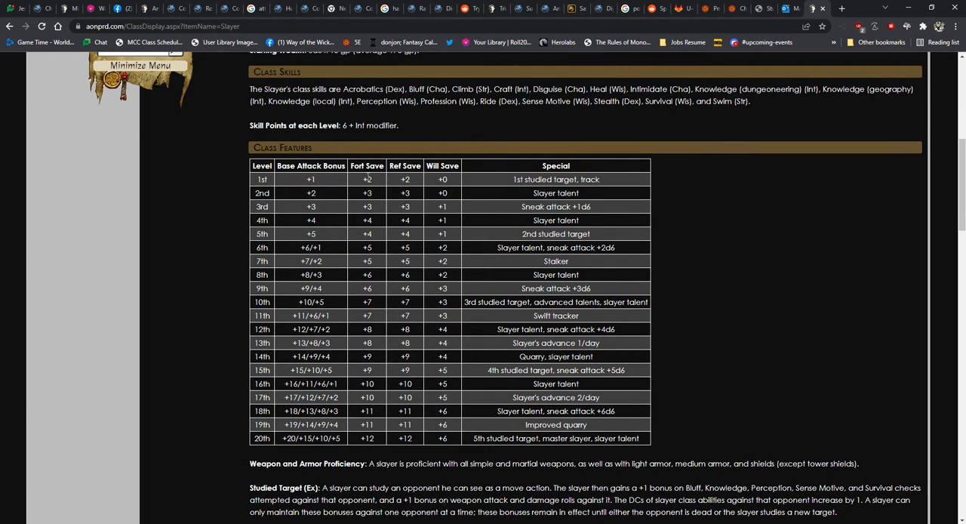
left_click_drag(366, 161, 374, 346)
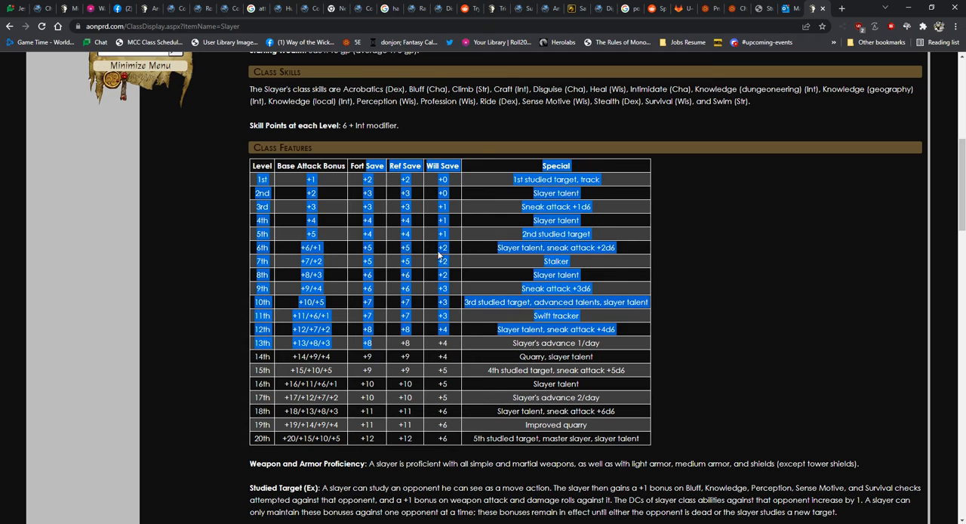
left_click(449, 165)
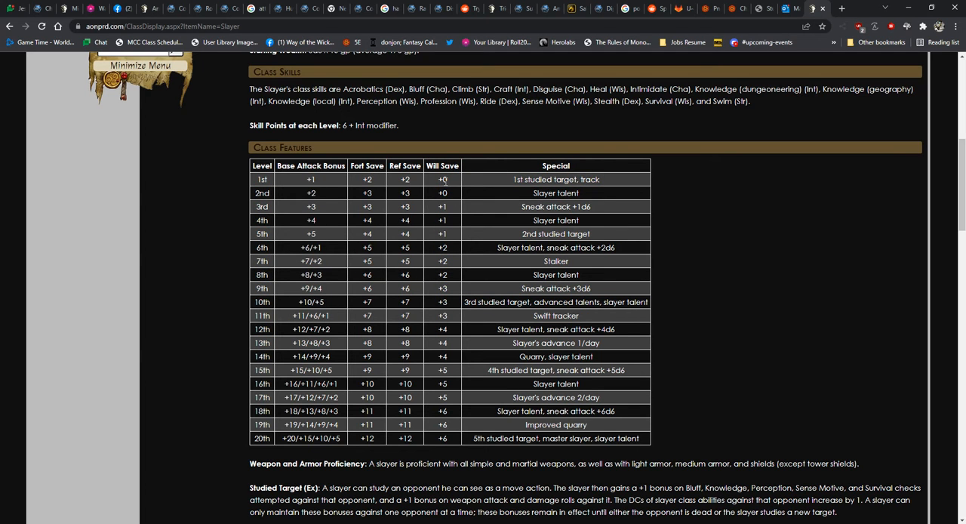
Set the Stygian Slayer's Fortitude and Reflex saving throws to Good and Will to Poor in Foundry
key("alt+Tab")
left_click(475, 302)
left_click(467, 328)
left_click(468, 317)
left_click(459, 341)
left_click(460, 331)
left_click(458, 349)
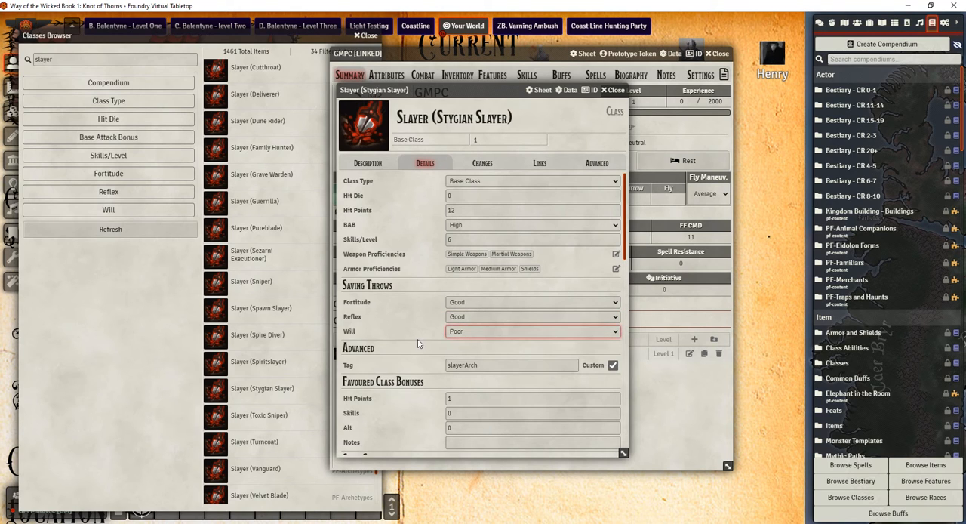
Consult the Slayer's skill list on Archives of Nethys and mark Acrobatics, Bluff and Lore as class skills of the Stygian Slayer
scroll(411, 345, "down", 1)
scroll(411, 345, "down", 1)
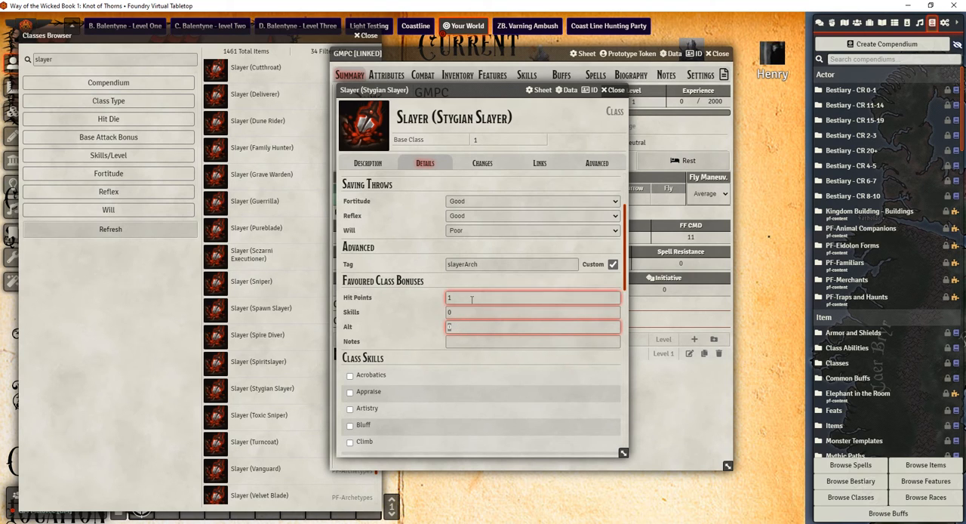
left_click(466, 353)
left_click(471, 332)
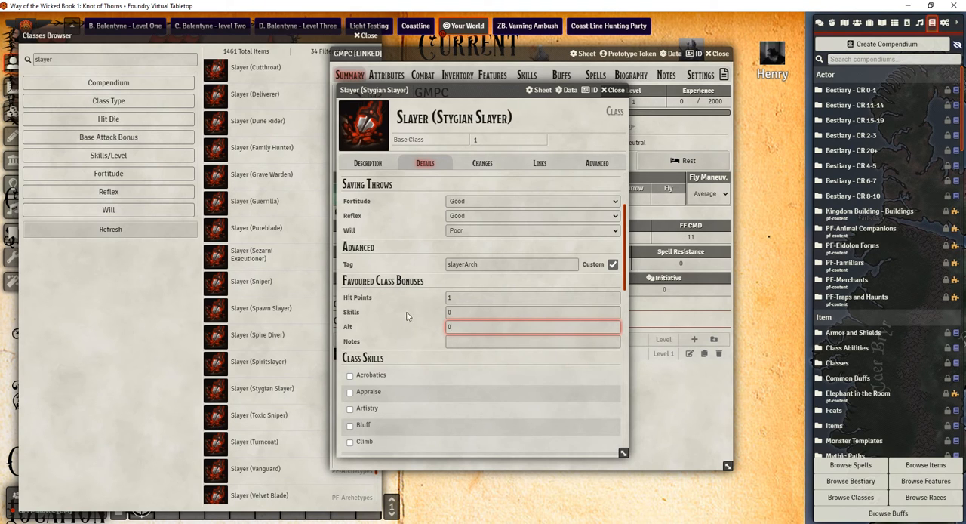
scroll(406, 315, "down", 4)
key("alt+Tab")
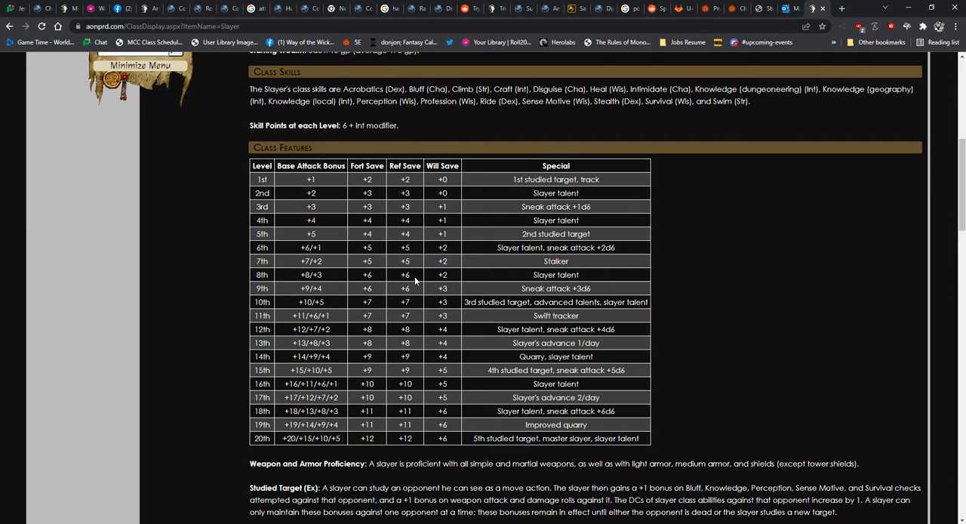
scroll(414, 276, "up", 1)
key("alt+Tab")
left_click(349, 275)
left_click(349, 325)
scroll(351, 375, "down", 5)
left_click(350, 337)
scroll(350, 362, "down", 2)
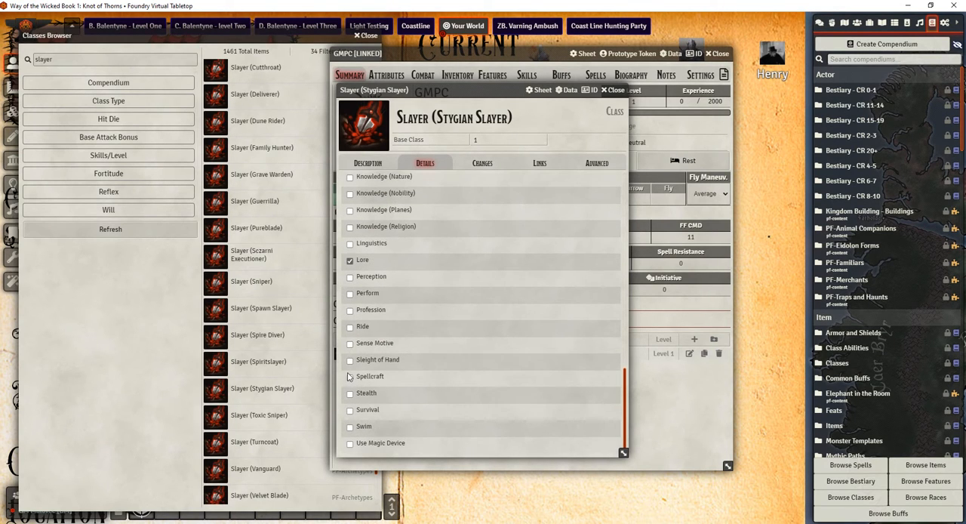
Check the Stygian Slayer's changes, links and advanced settings, return to its details and close the class window
scroll(503, 345, "up", 10)
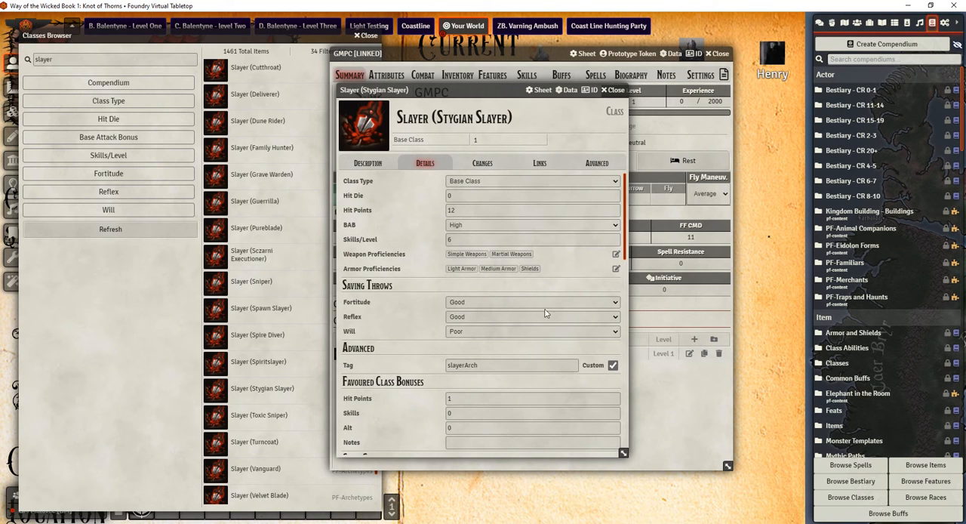
left_click(480, 165)
left_click(540, 163)
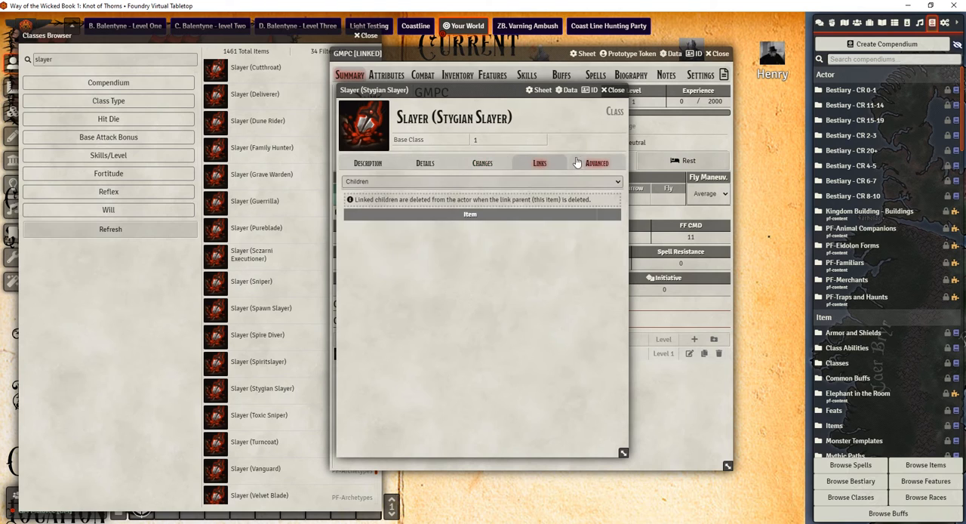
left_click(596, 163)
left_click(423, 165)
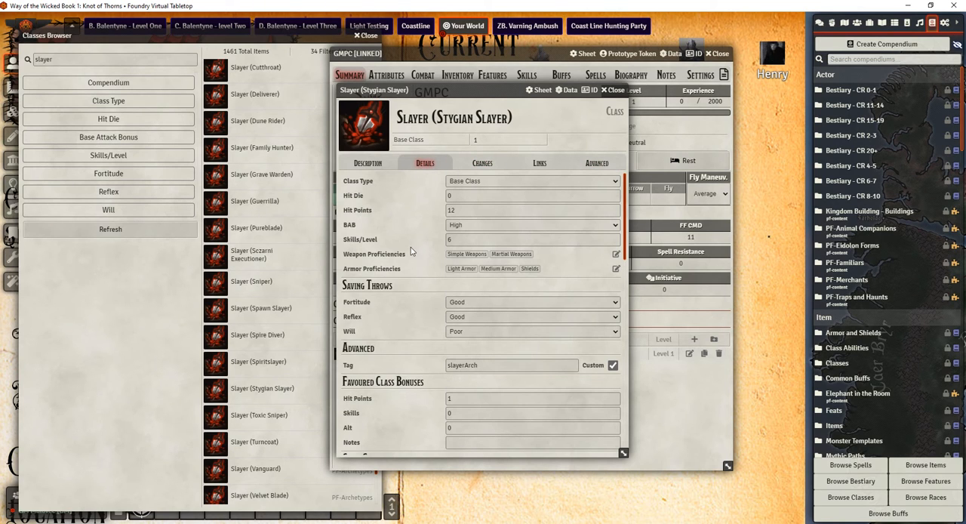
left_click(613, 90)
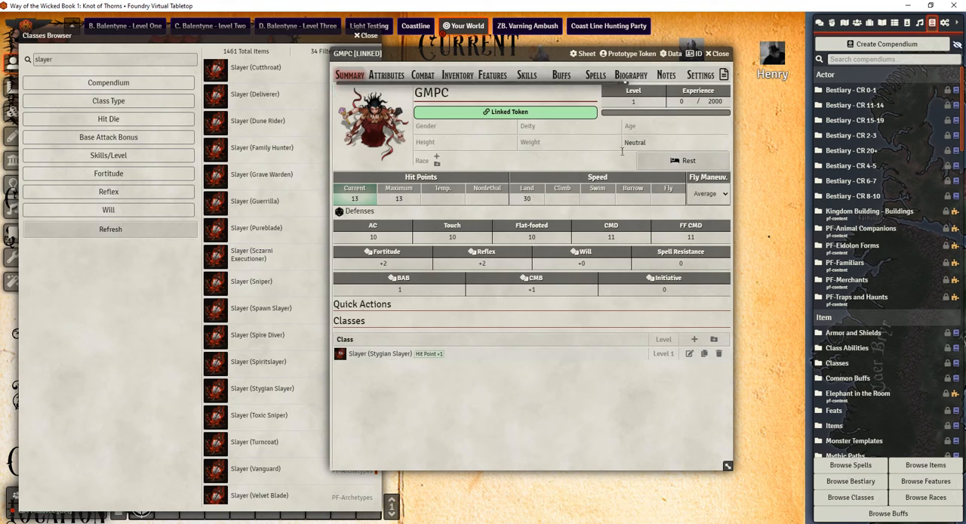
Set GMPC's current experience to 2000 on the character summary
left_click(688, 102)
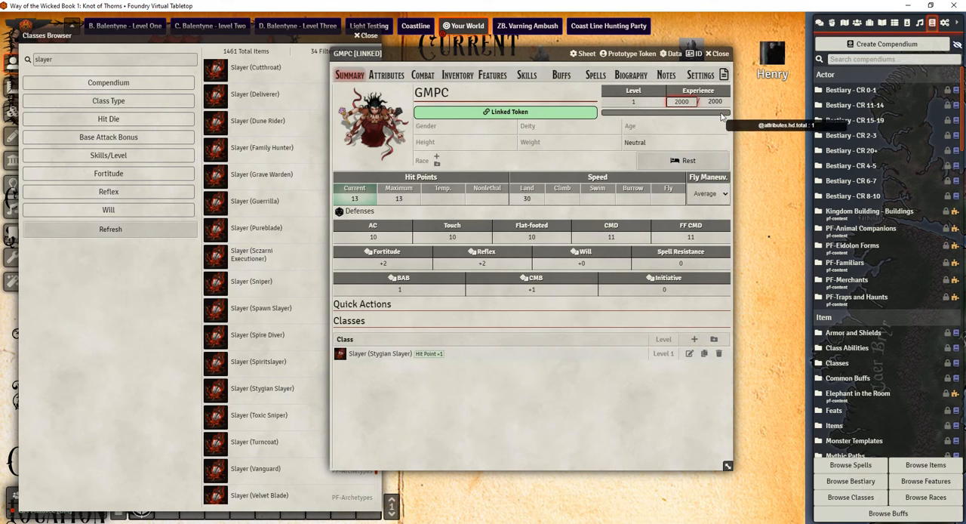
key("Return")
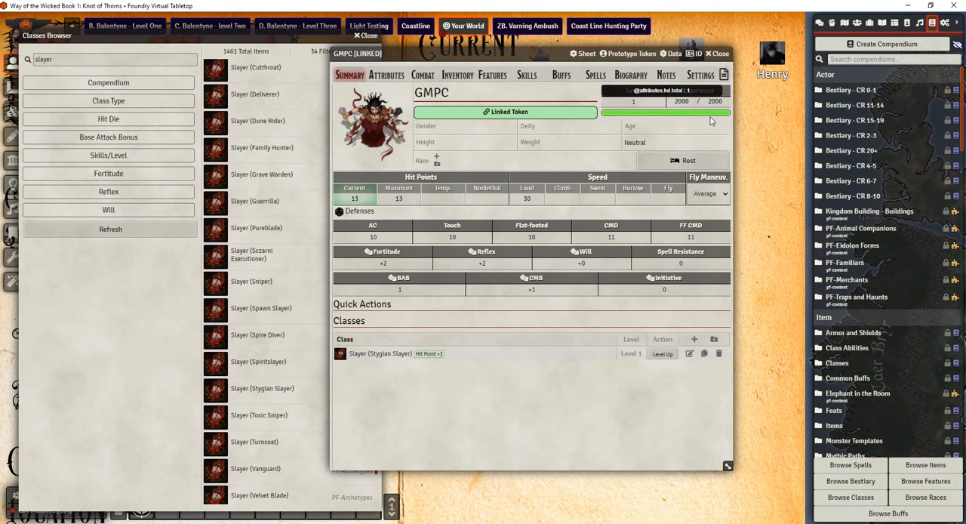
left_click(690, 102)
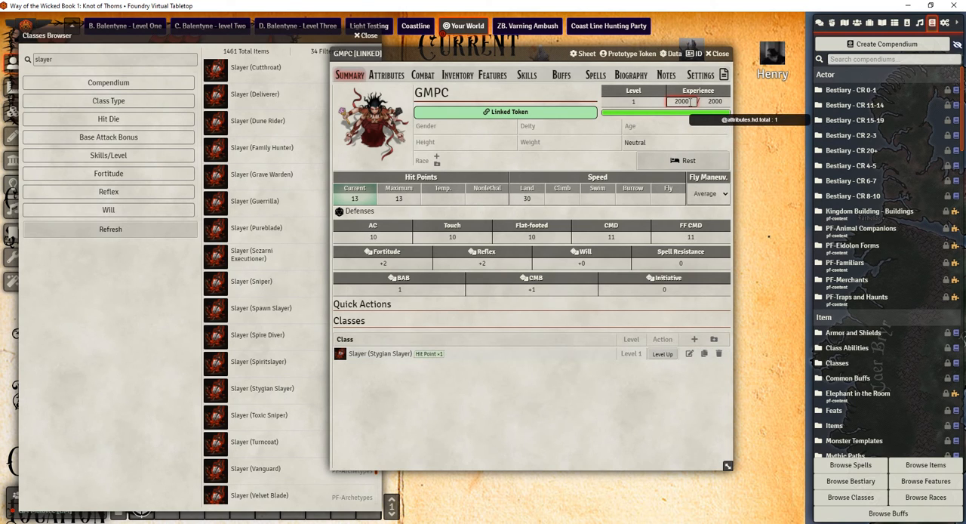
Level the Stygian Slayer up to level 2 with 12 manual hit points and Hit Point as the favoured class bonus
left_click(662, 354)
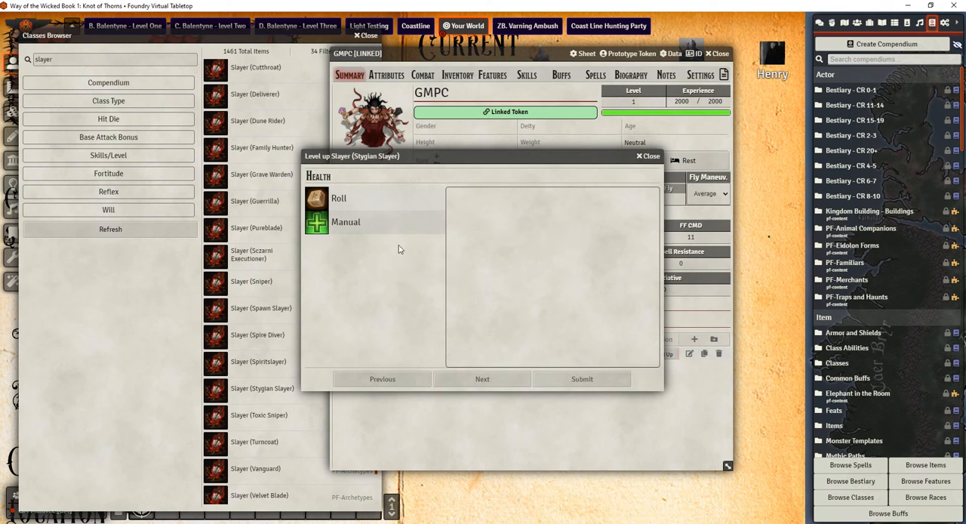
left_click(337, 220)
type("12")
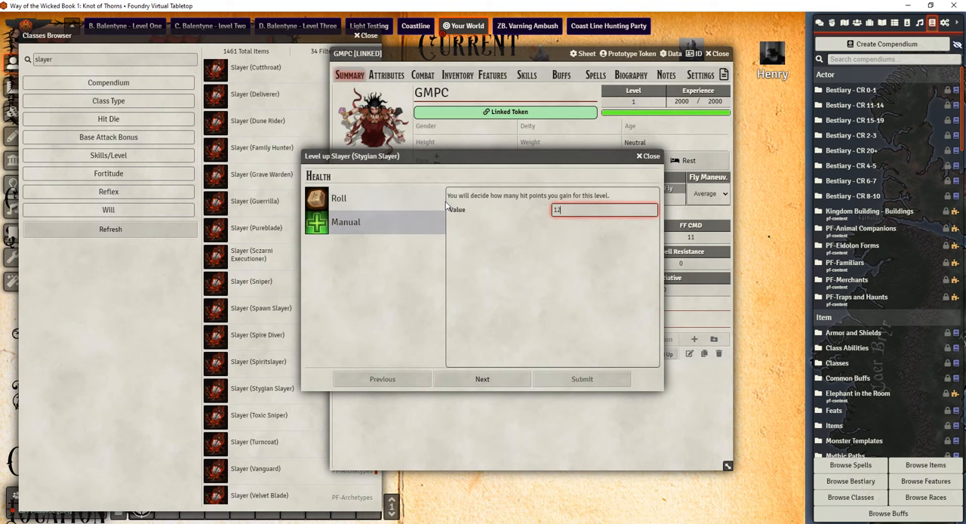
left_click(485, 377)
left_click(347, 222)
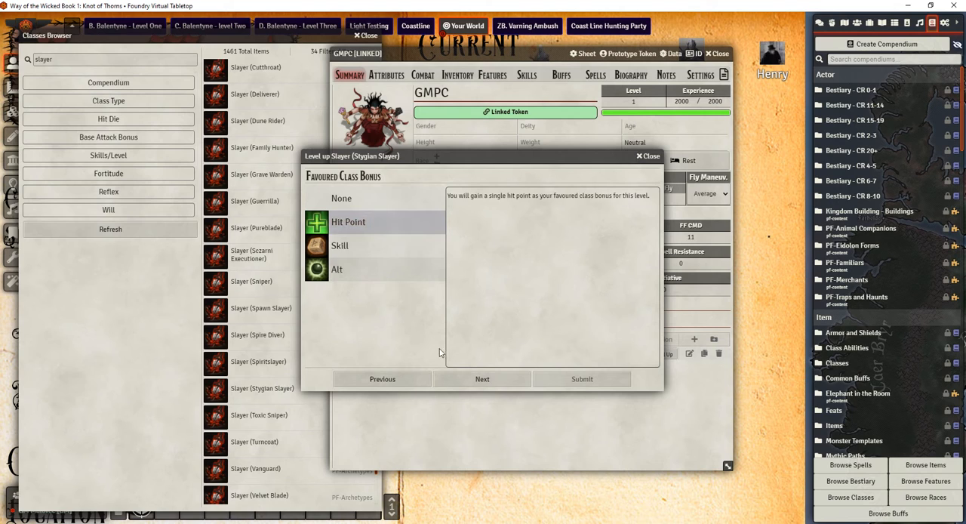
left_click(473, 382)
left_click(562, 379)
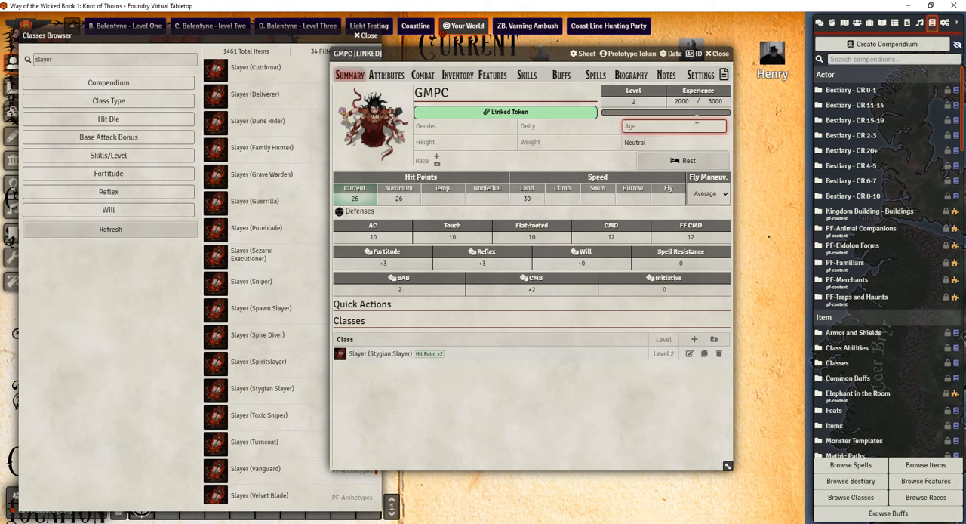
Set GMPC's experience to 5000 and level the Stygian Slayer up to 3 with 12 manual hit points and the Skill favoured class bonus
key("BackSpace")
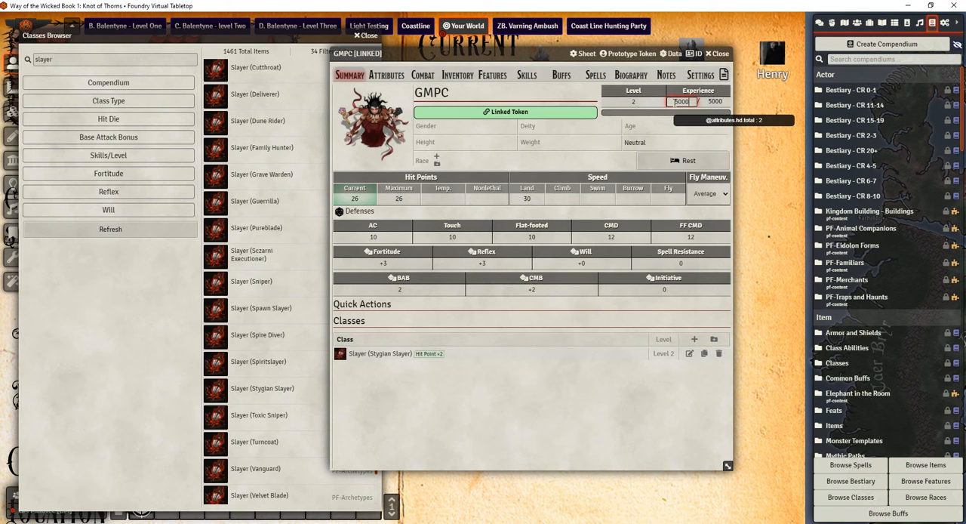
key("Return")
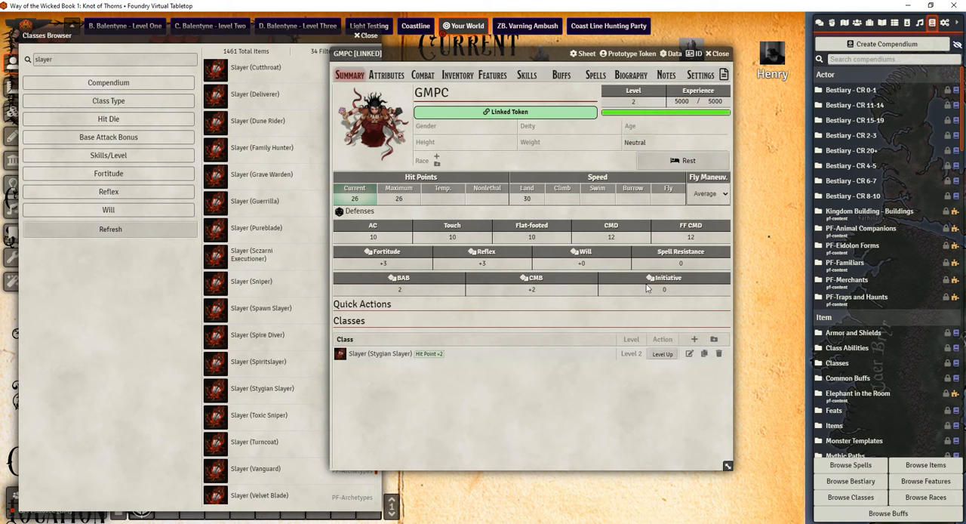
left_click(661, 354)
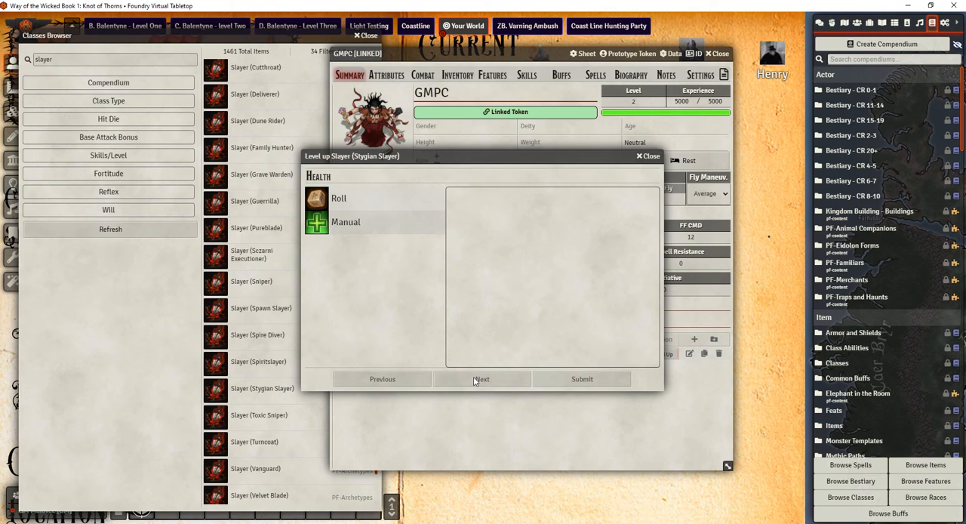
left_click(369, 222)
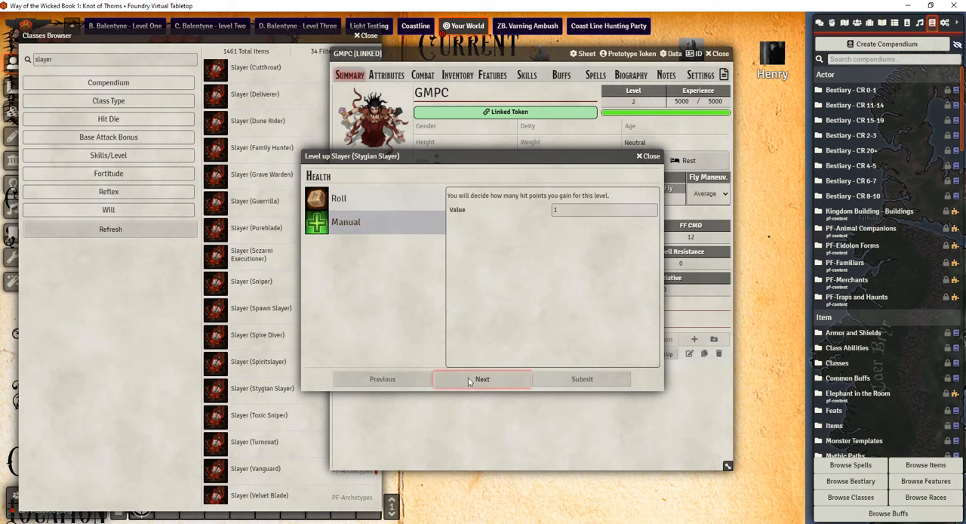
type("12")
left_click(482, 379)
left_click(362, 246)
left_click(504, 379)
left_click(581, 379)
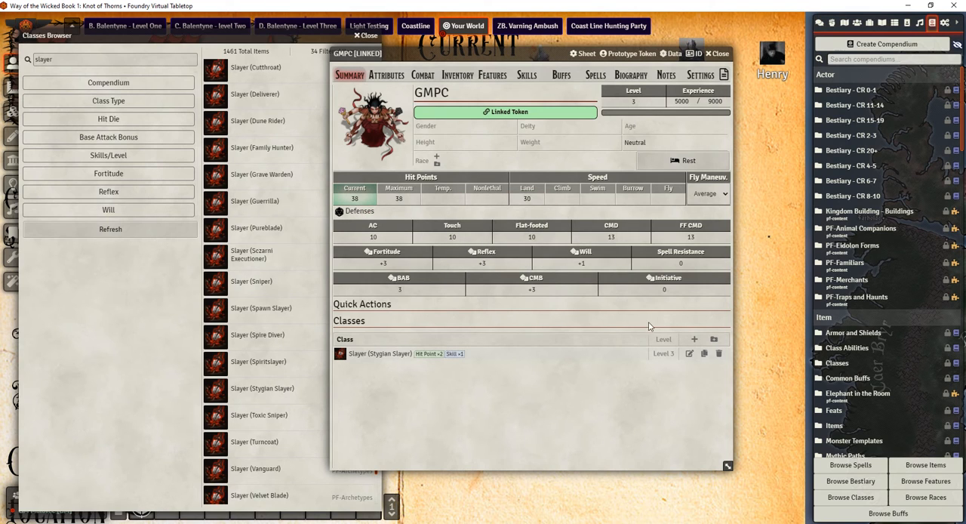
Review GMPC's ability scores in the attributes and move the character sheet clear of the scene tokens
left_click(387, 75)
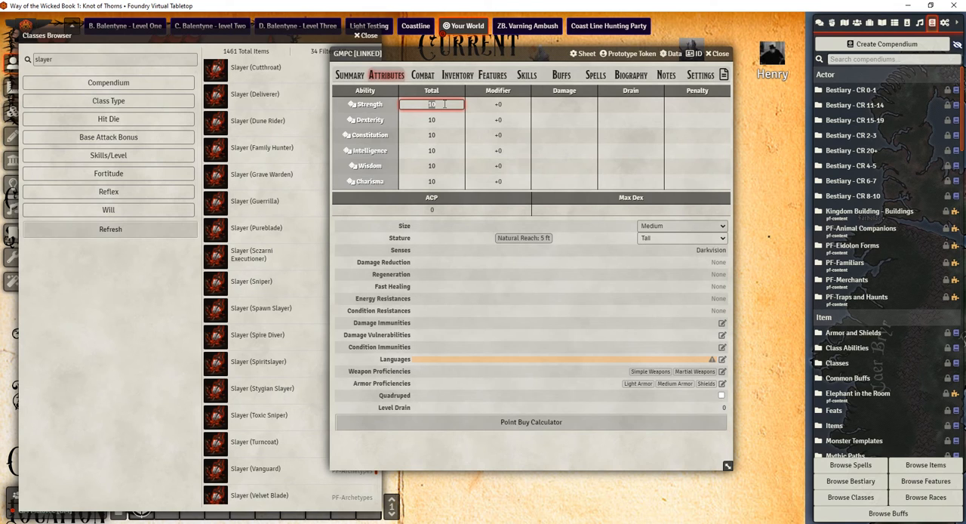
left_click(416, 90)
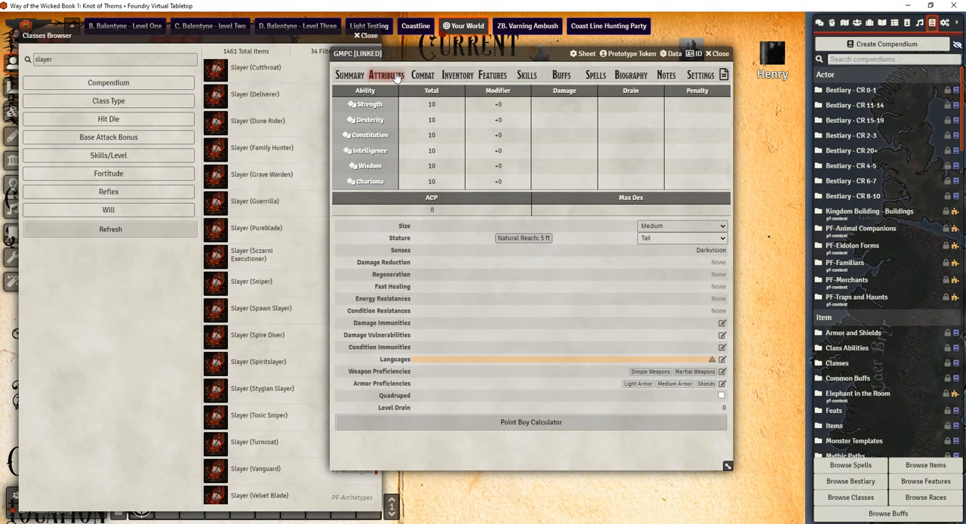
left_click(391, 75)
left_click_drag(460, 54, 318, 40)
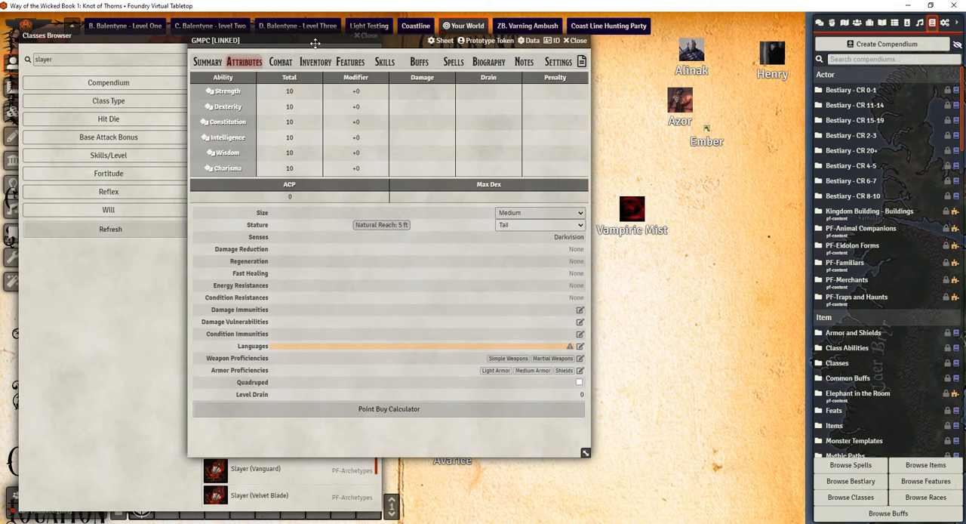
left_click(294, 92)
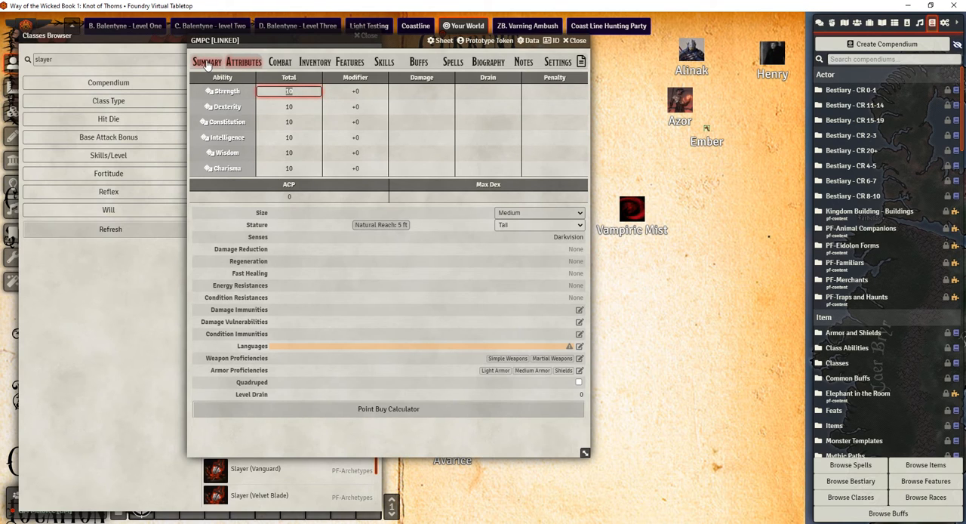
Find Gnome in the Races Browser and add it as GMPC's race on the character summary
left_click(206, 62)
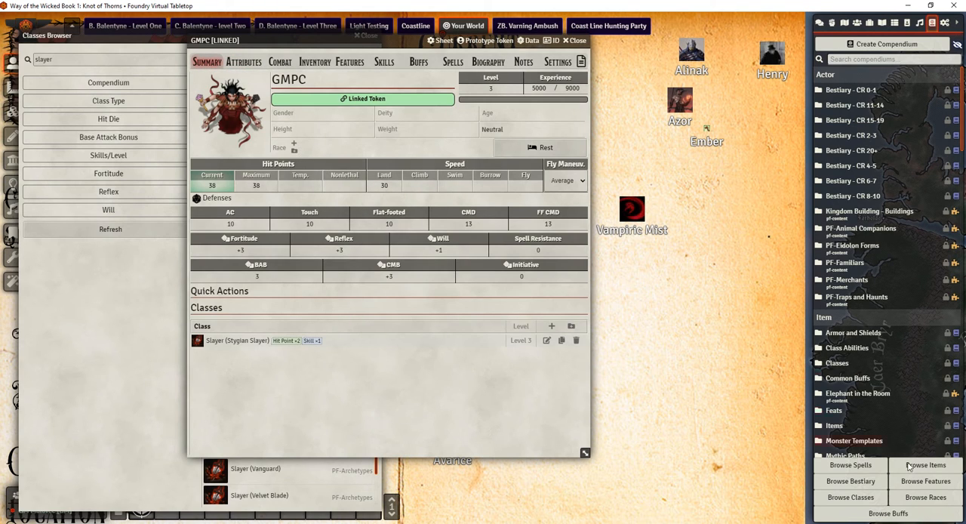
left_click(925, 496)
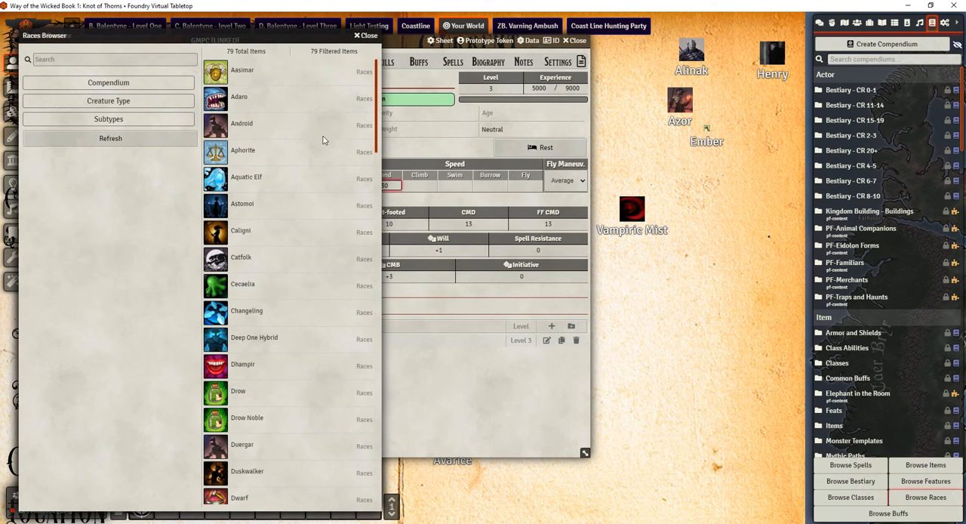
type("gnome")
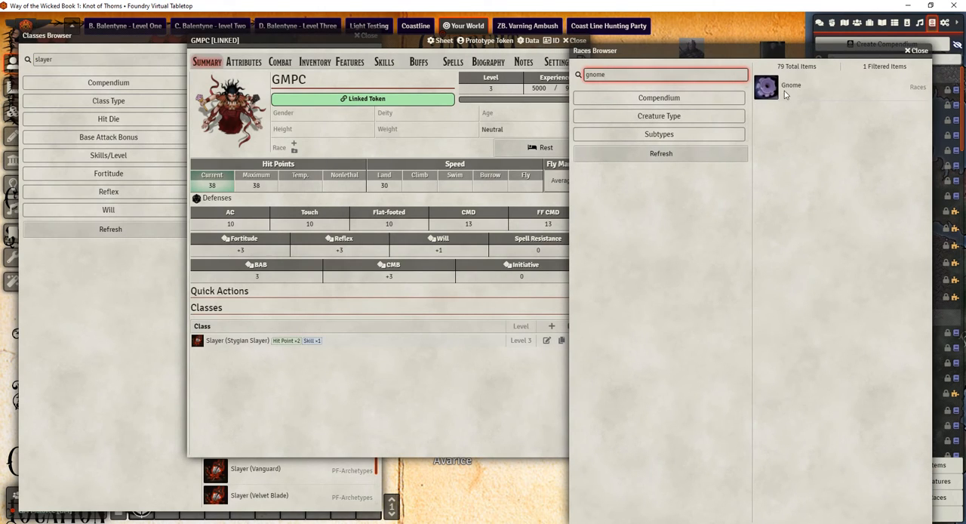
left_click_drag(784, 91, 296, 148)
left_click(363, 149)
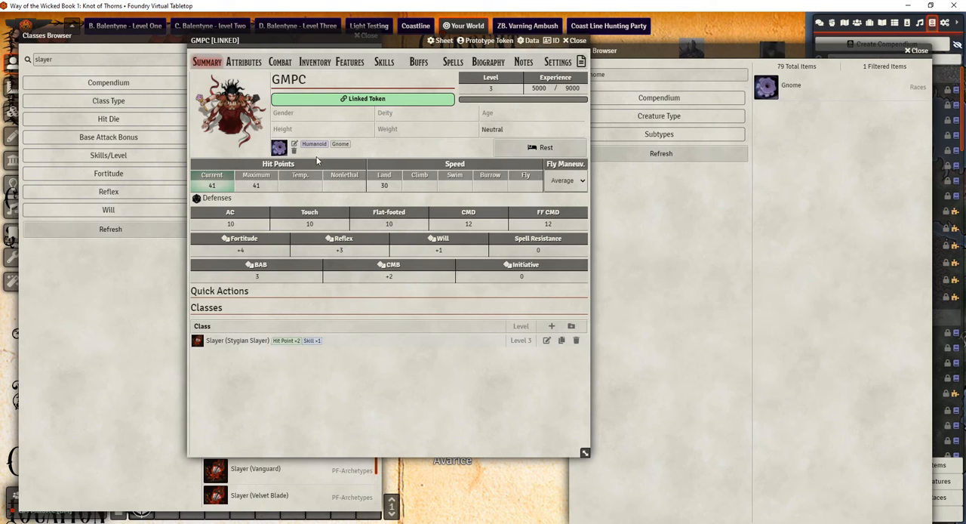
Check GMPC's ability scores with the race applied, the available size options and the senses entry
left_click(259, 65)
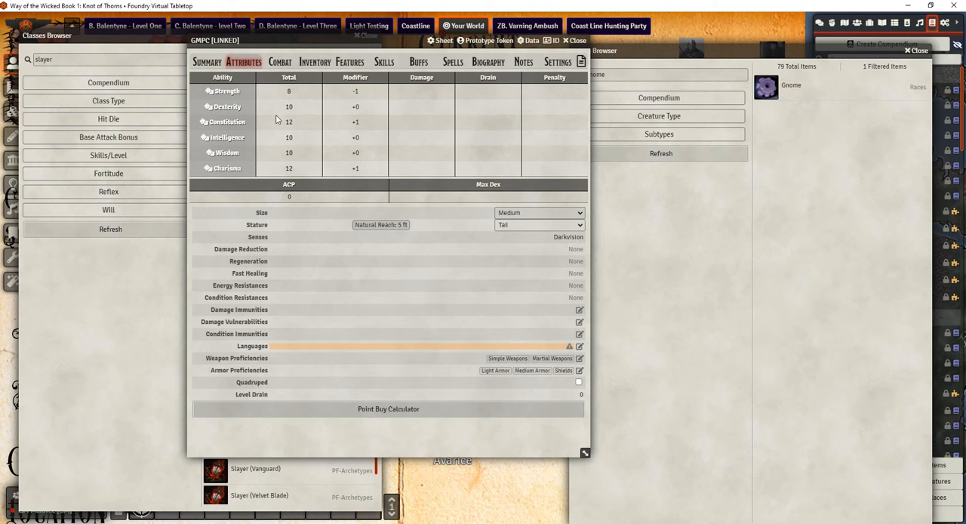
left_click(211, 64)
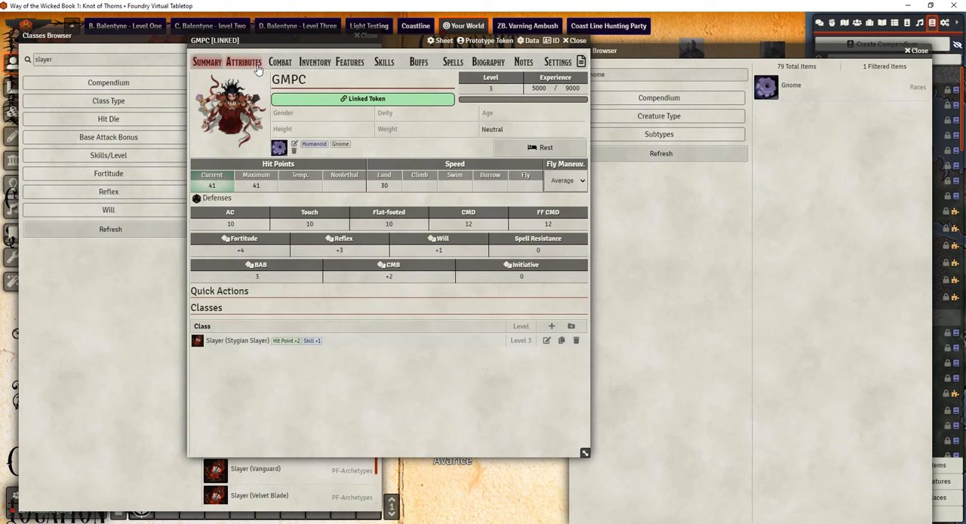
left_click(253, 65)
left_click(501, 215)
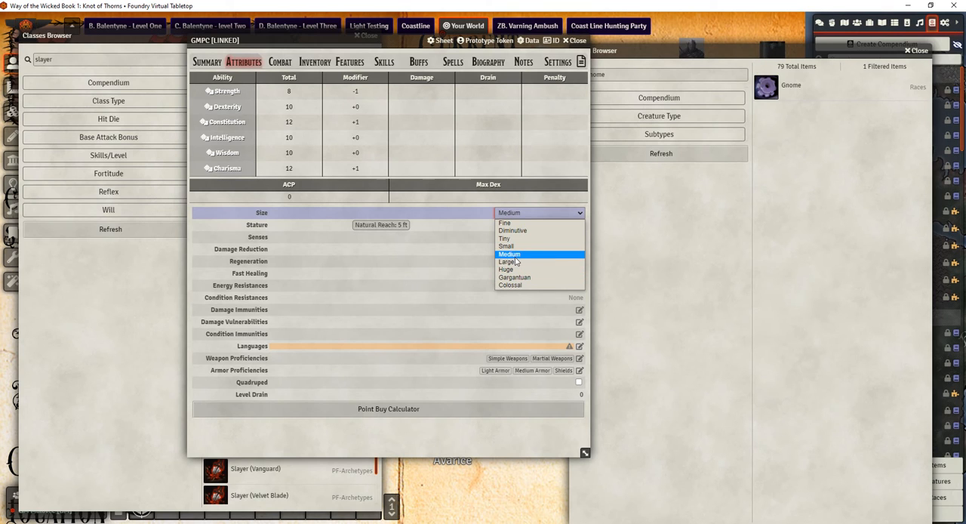
left_click(420, 199)
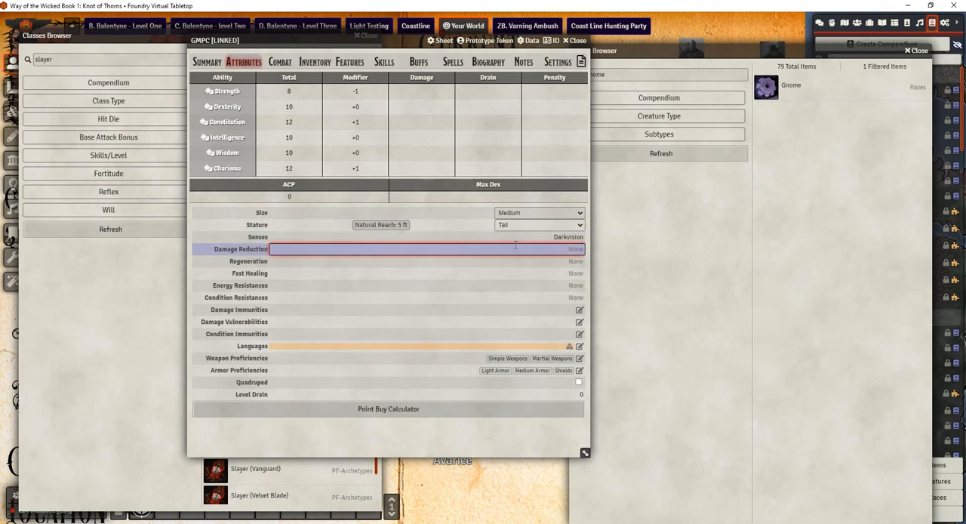
left_click_drag(527, 237, 592, 239)
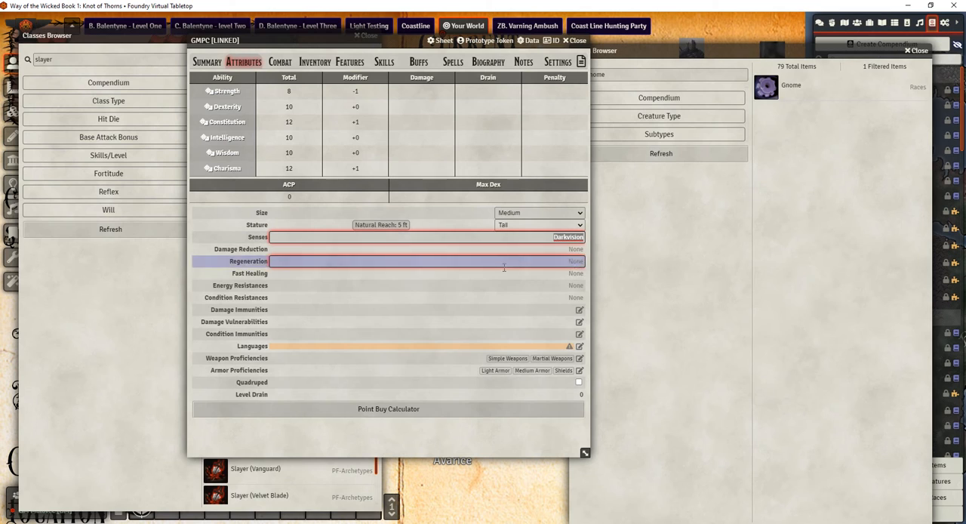
Add Common and Elven to GMPC's languages and update the actor
left_click(579, 345)
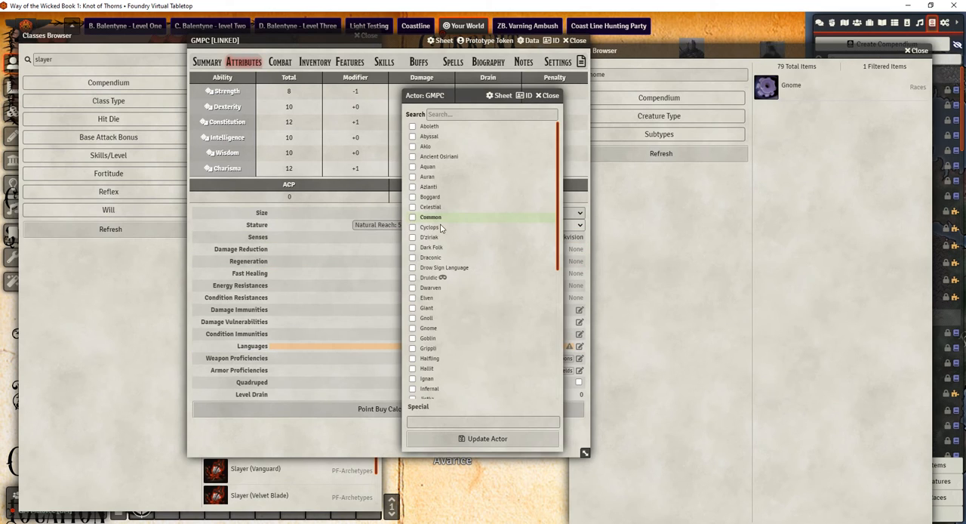
left_click(413, 298)
left_click(448, 439)
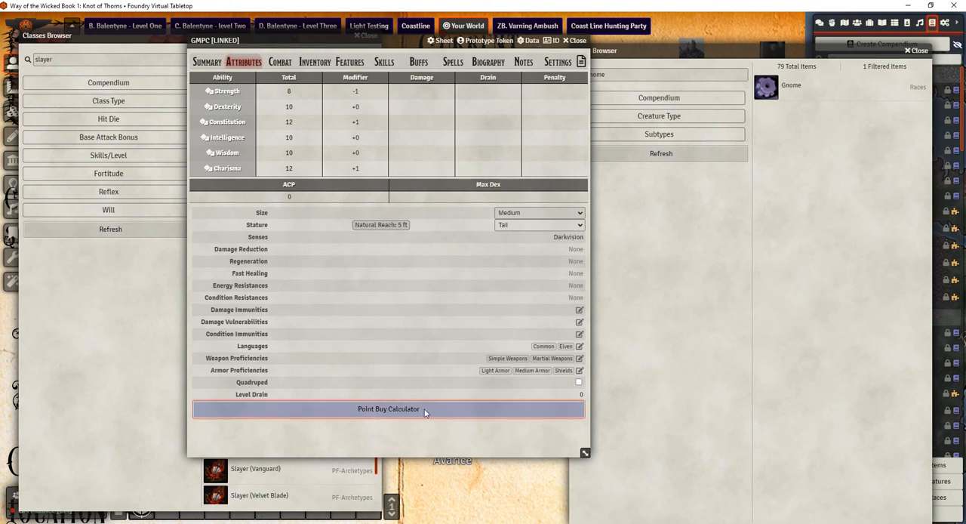
Review GMPC's combat, inventory and features sections, arranging the character sheet and Races Browser side by side
left_click(336, 286)
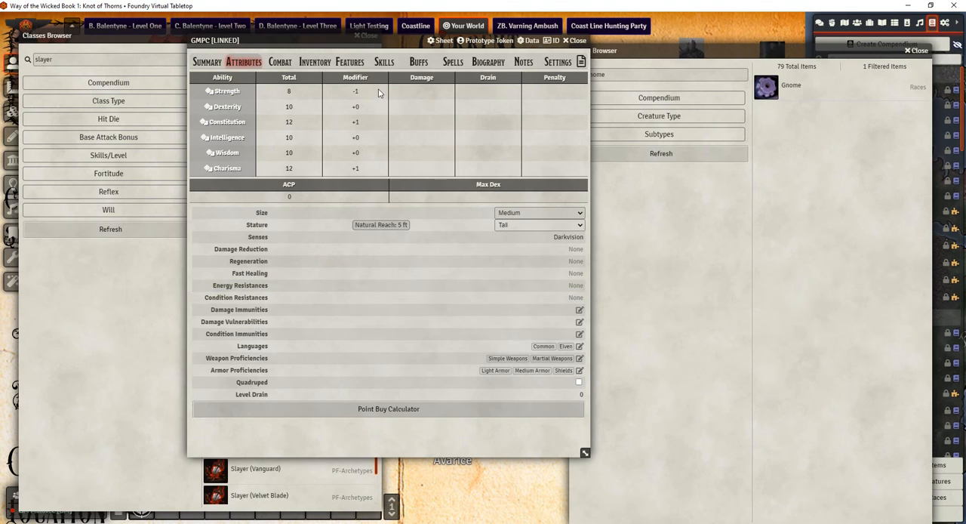
left_click(279, 68)
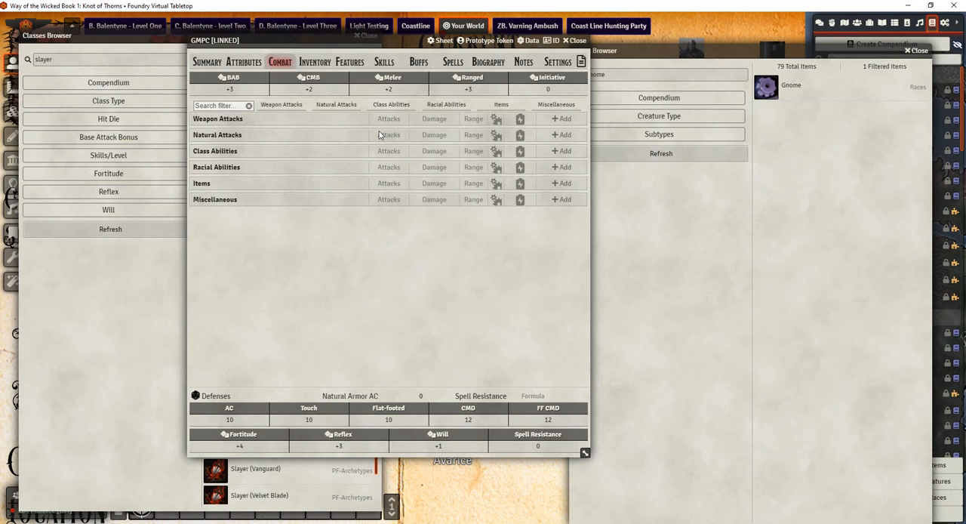
left_click(311, 67)
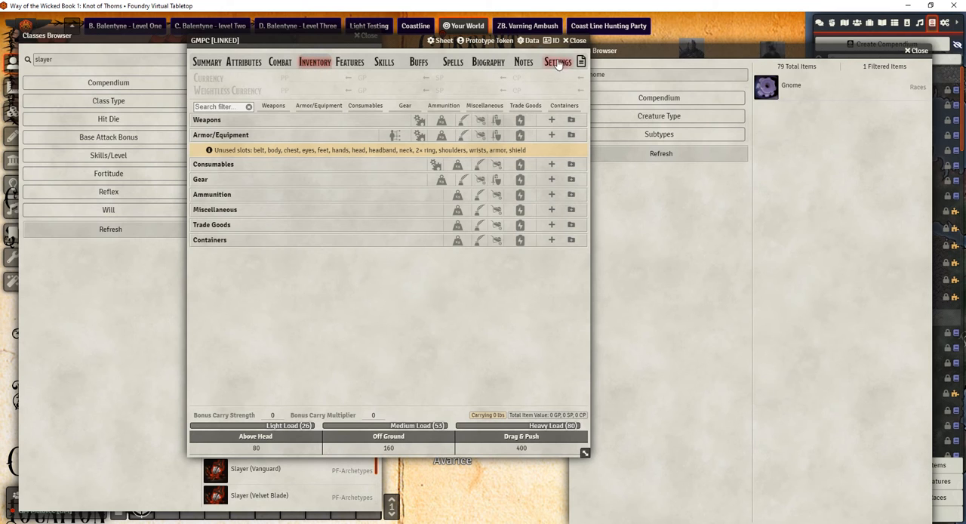
left_click_drag(394, 44, 275, 55)
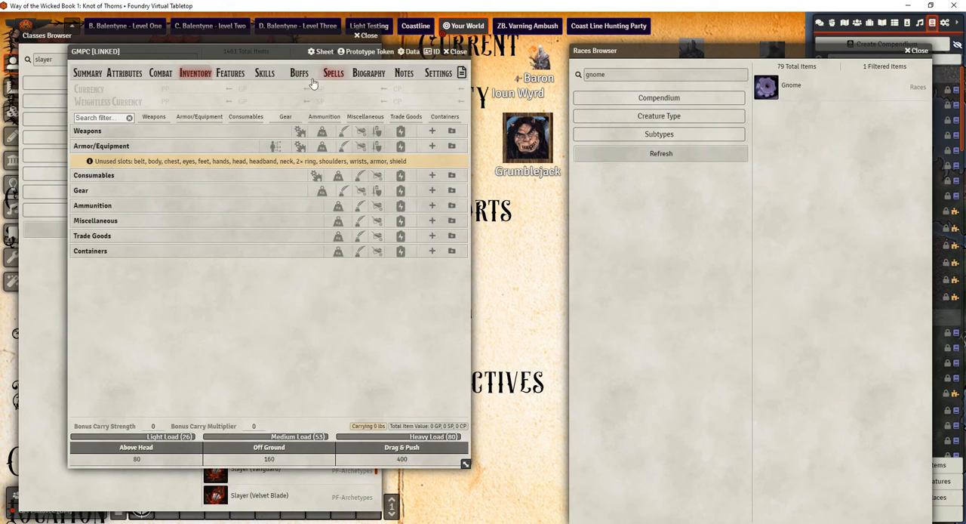
left_click(229, 73)
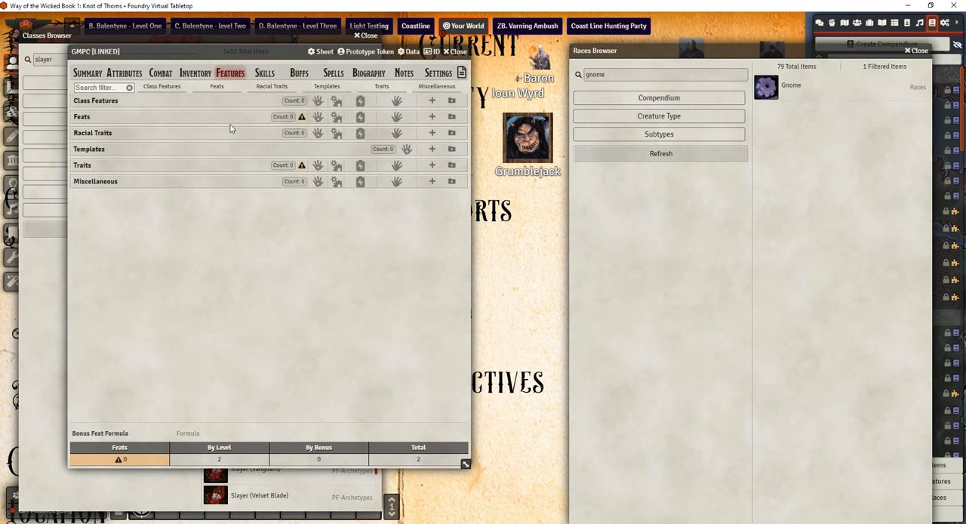
left_click_drag(883, 50, 775, 42)
left_click(523, 65)
left_click(196, 73)
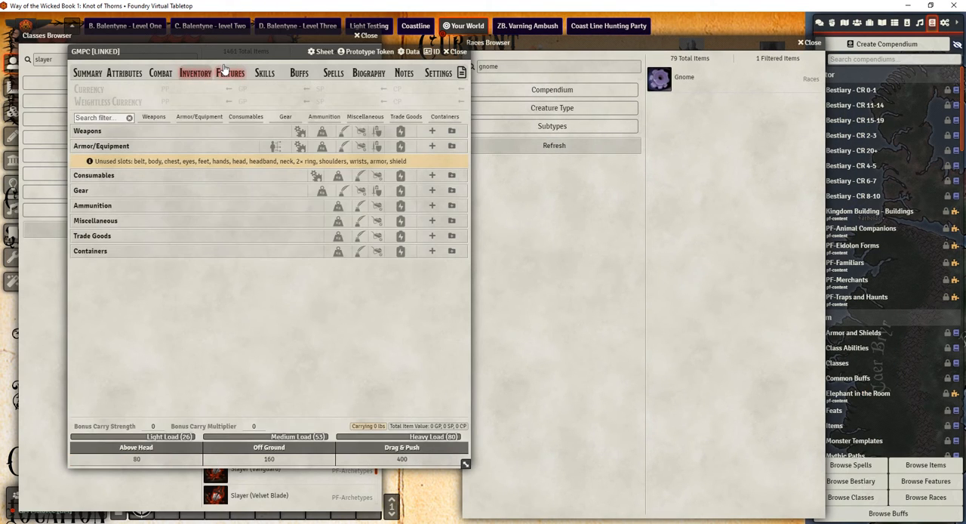
left_click(229, 74)
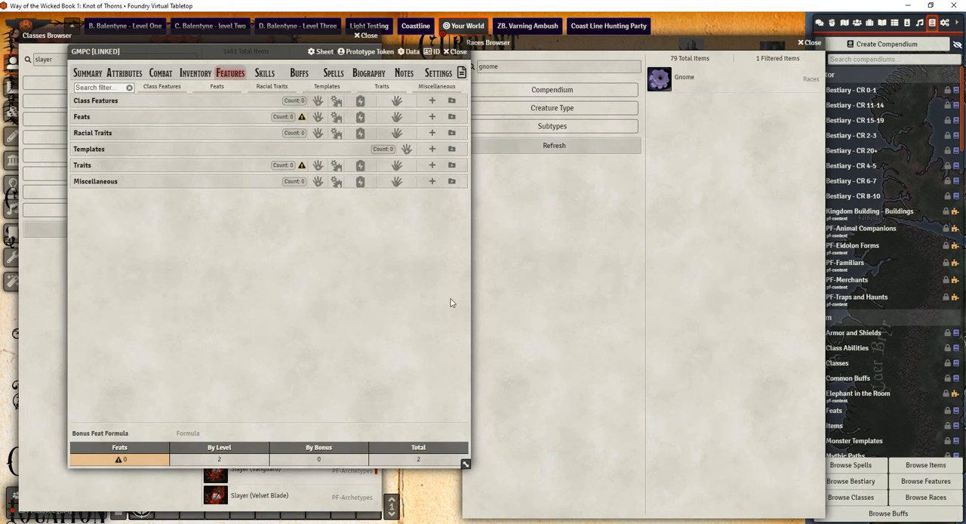
Find Power Attack in the Features Browser and add the PF-Feats version to GMPC's feats
left_click(922, 487)
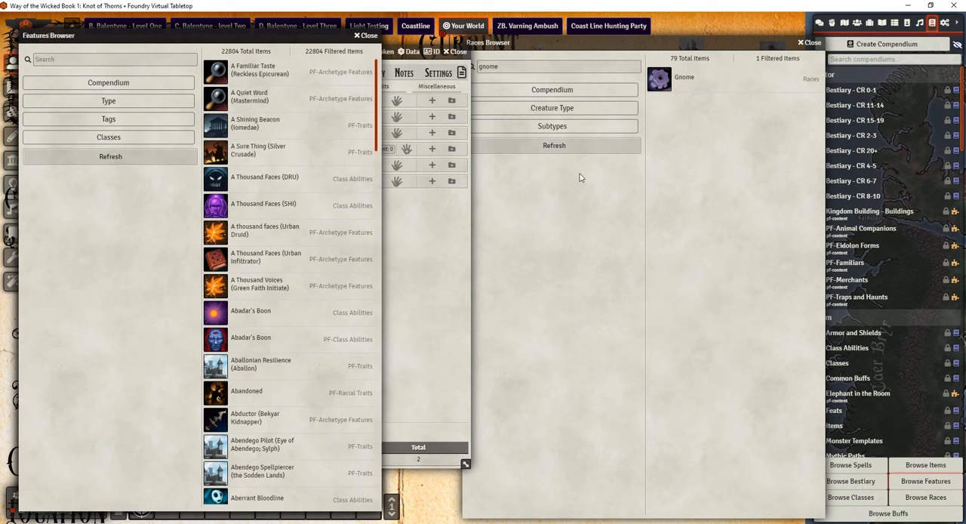
left_click_drag(314, 33, 747, 38)
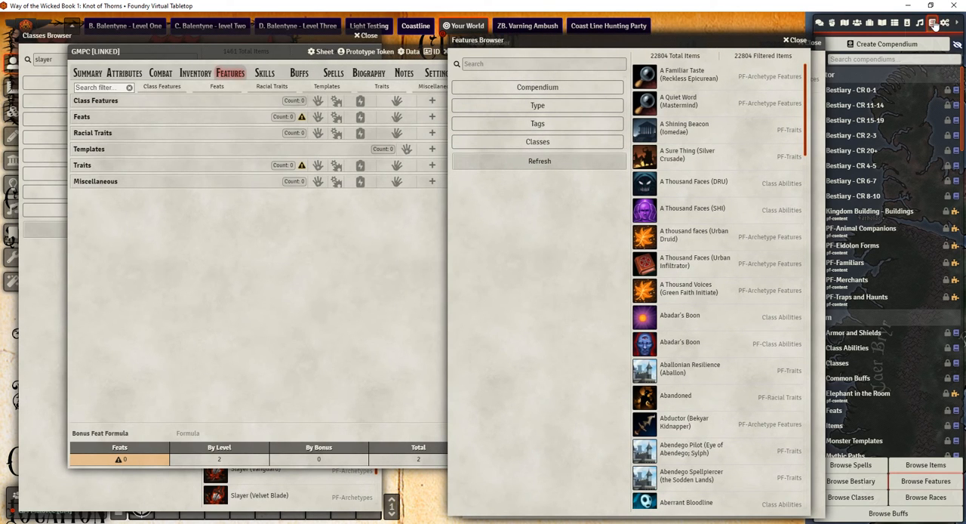
left_click(504, 62)
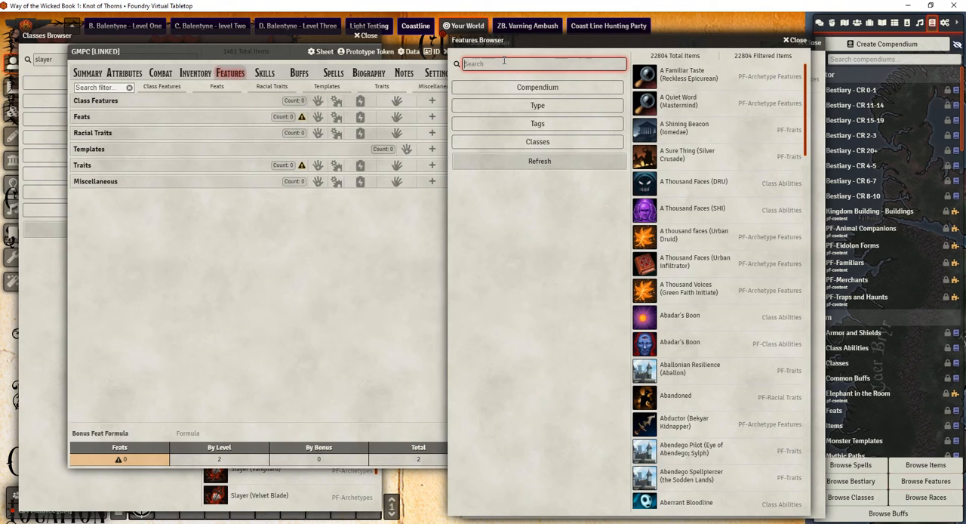
scroll(702, 264, "down", 4)
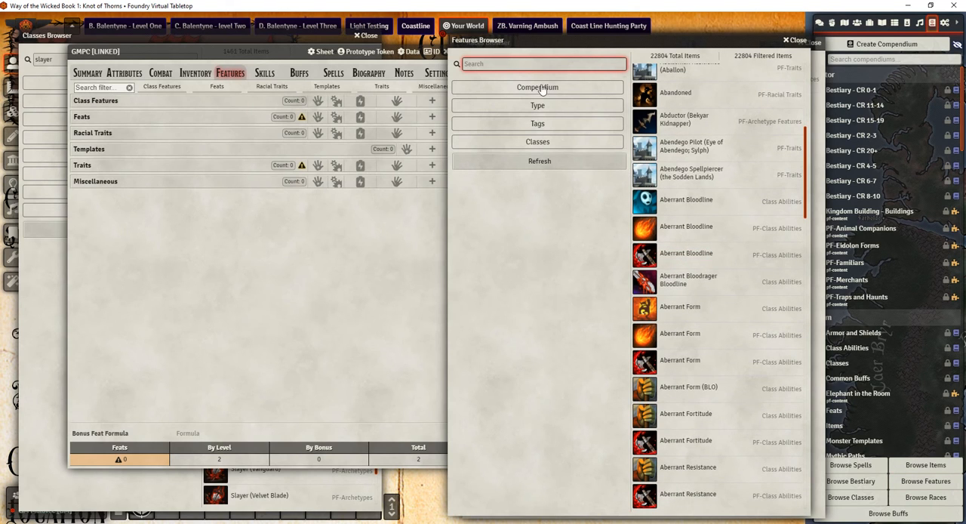
type("power")
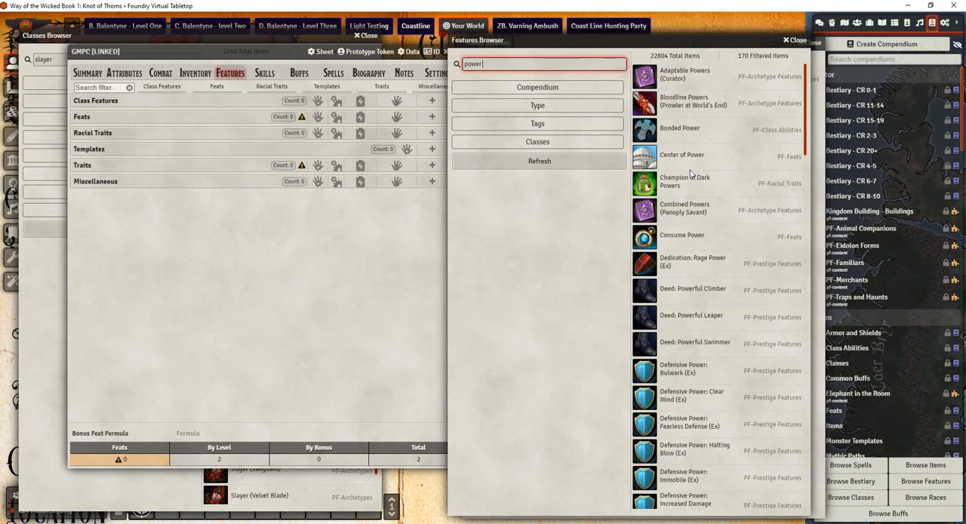
type(" att")
left_click_drag(678, 128, 241, 191)
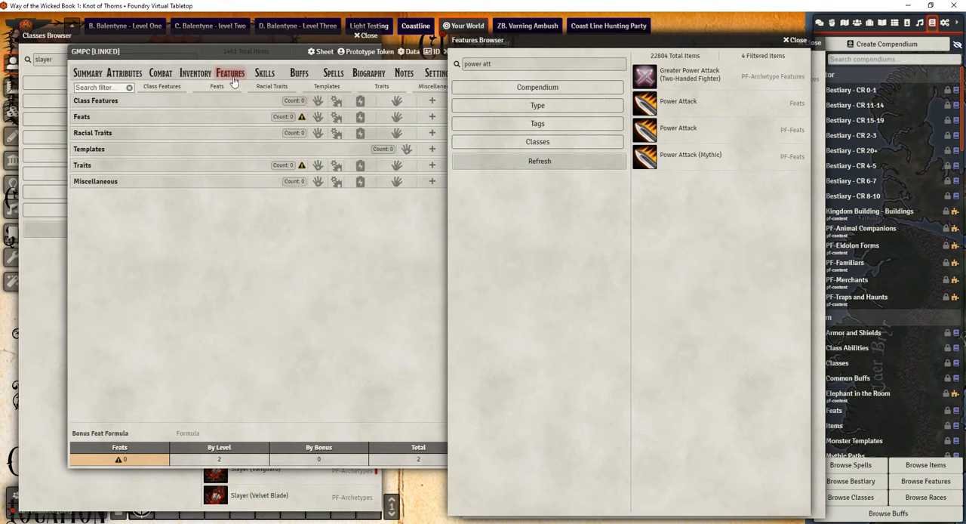
left_click(258, 302)
left_click_drag(676, 130, 243, 241)
Search the features for "weapon focus" and add the PF-Feats Weapon Focus to GMPC's feats
left_click(543, 64)
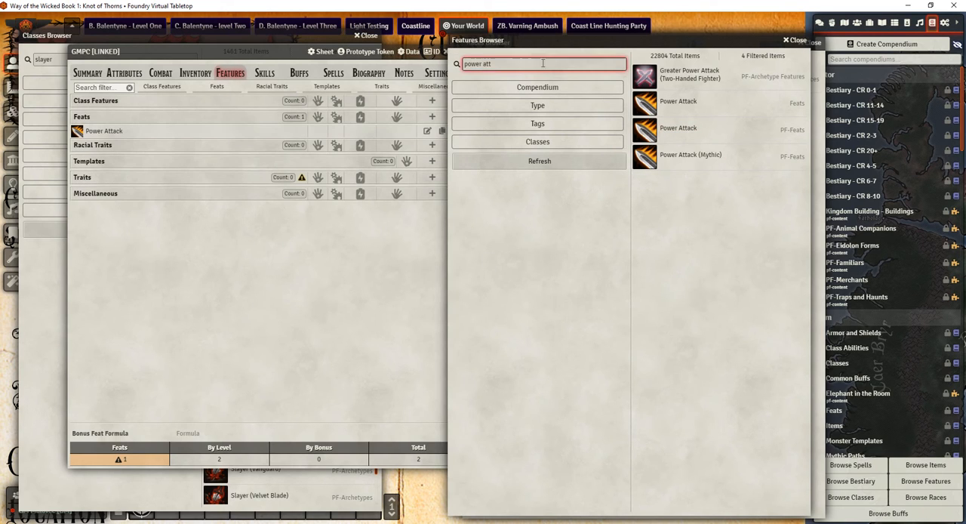
left_click_drag(543, 63, 376, 89)
type("weapon focus")
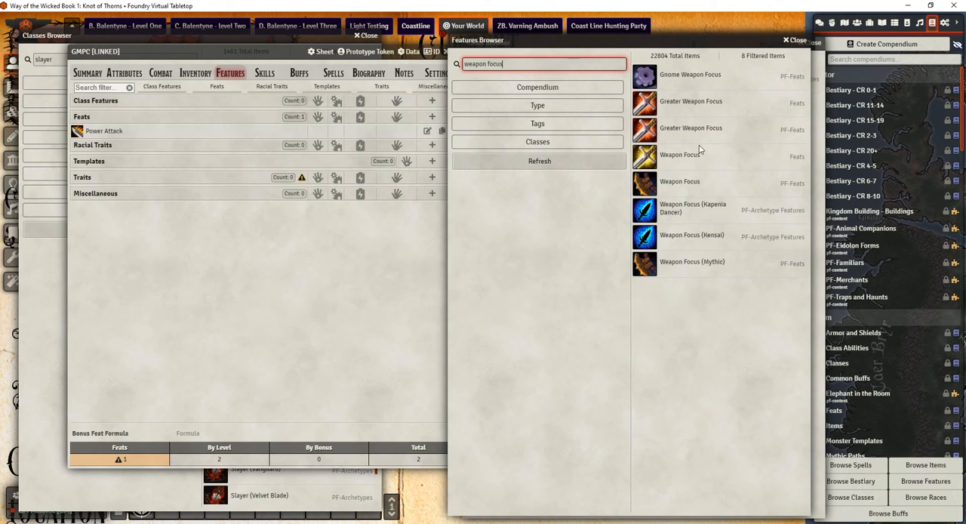
left_click_drag(674, 185, 228, 218)
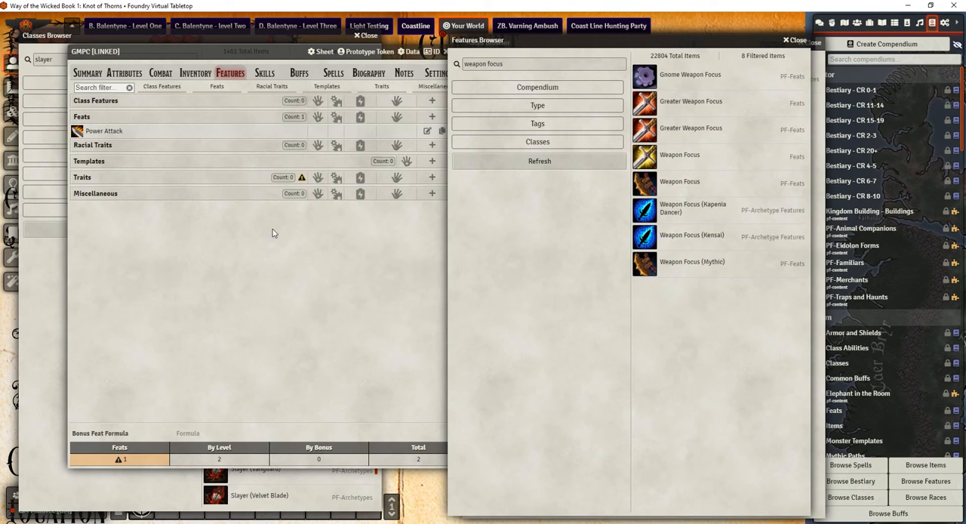
Search the features for "reactionary" and add the Reactionary trait to GMPC's features
left_click_drag(514, 64, 425, 69)
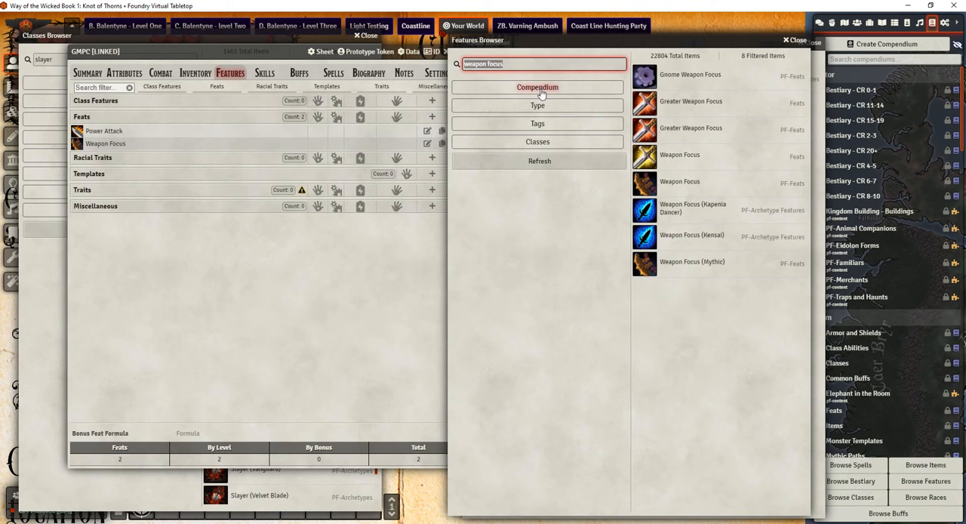
key("BackSpace")
type("rea")
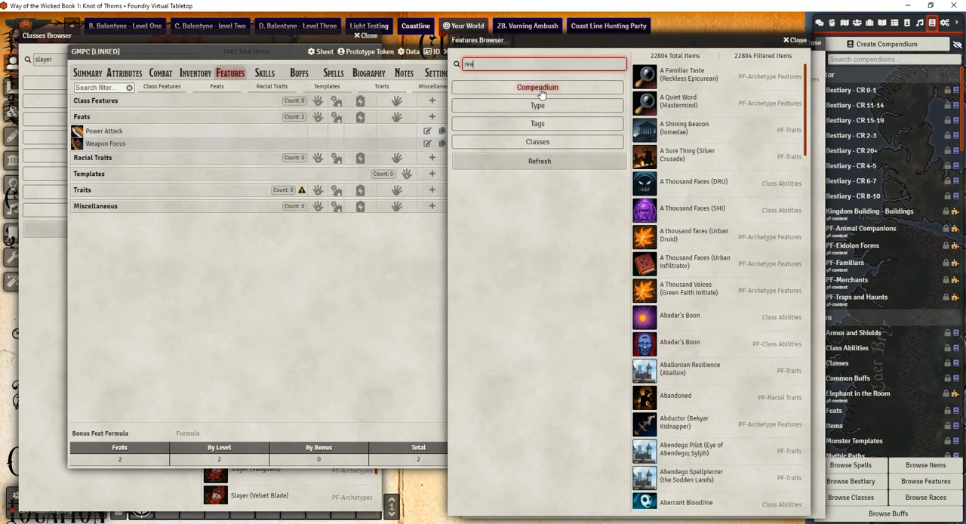
type("ctiona")
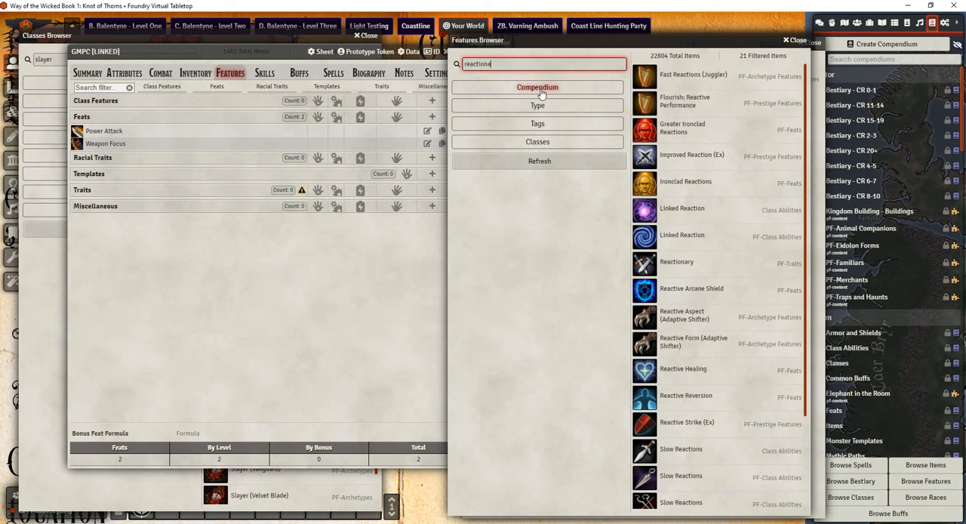
type("ry")
left_click_drag(671, 83, 219, 280)
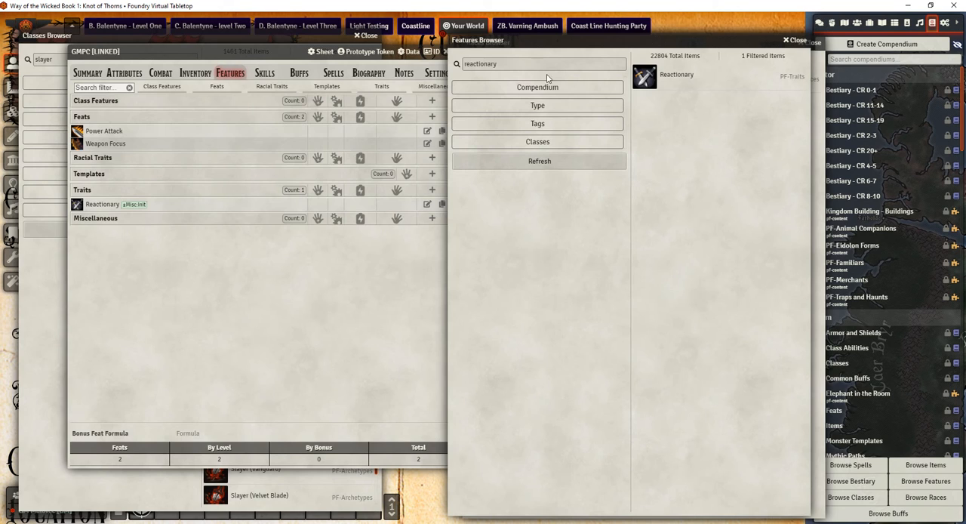
Search the features for "sneak attack" and read the description of the PF-Class Abilities Sneak Attack entry
left_click_drag(531, 66, 357, 80)
key("BackSpace")
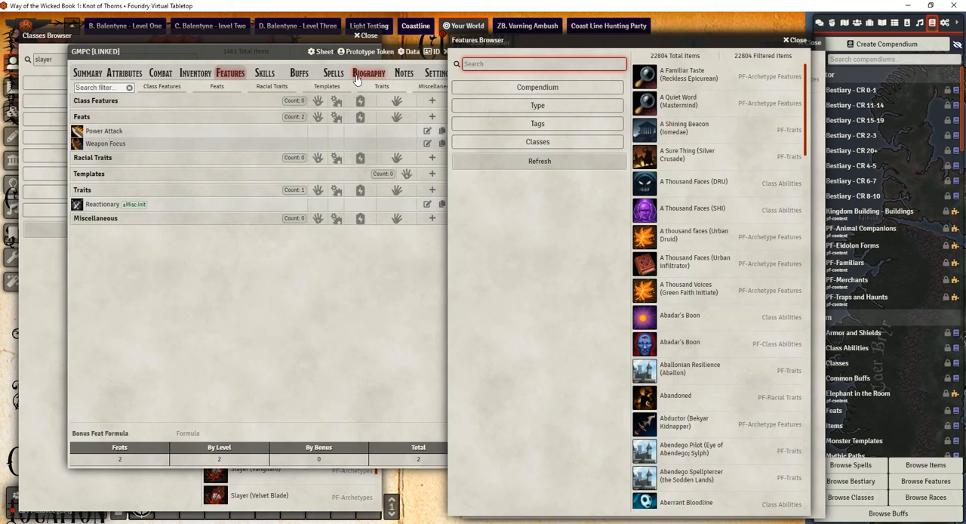
type("sneak")
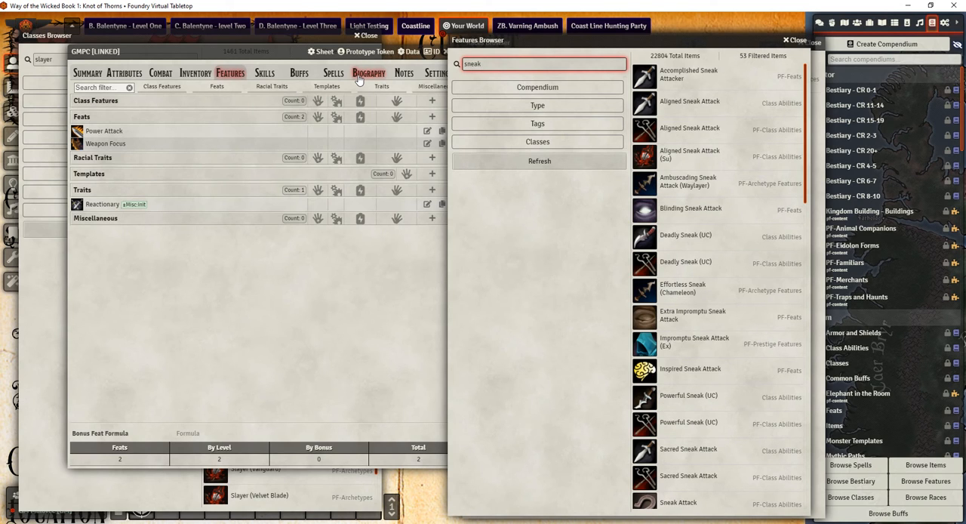
type(" attack")
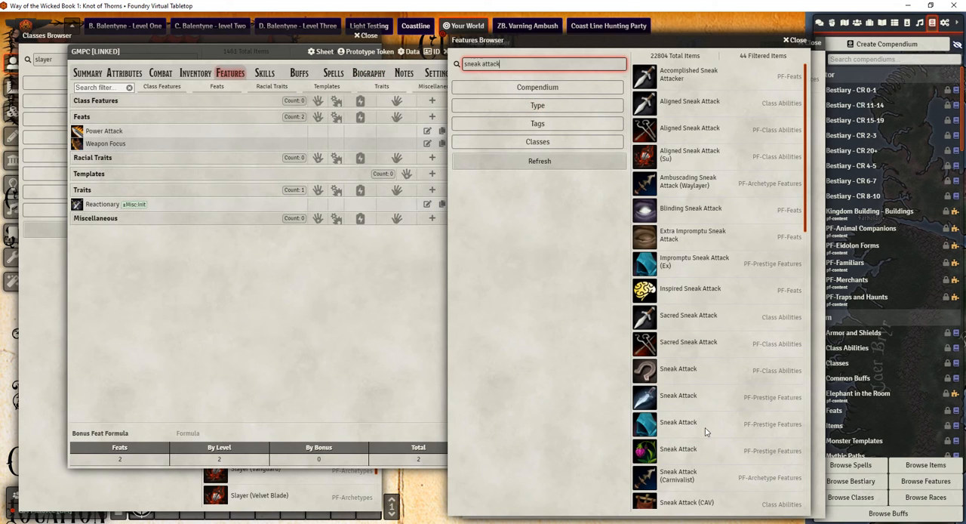
scroll(706, 426, "down", 4)
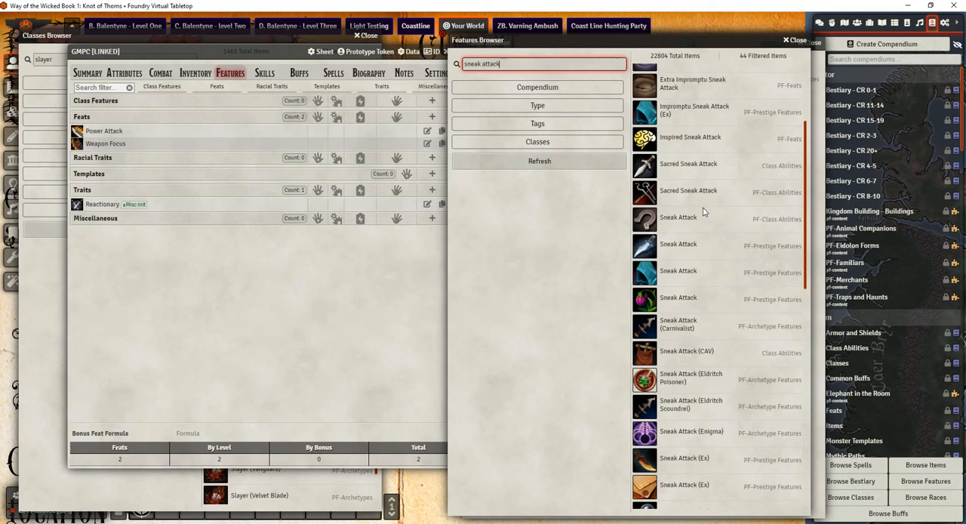
left_click(678, 217)
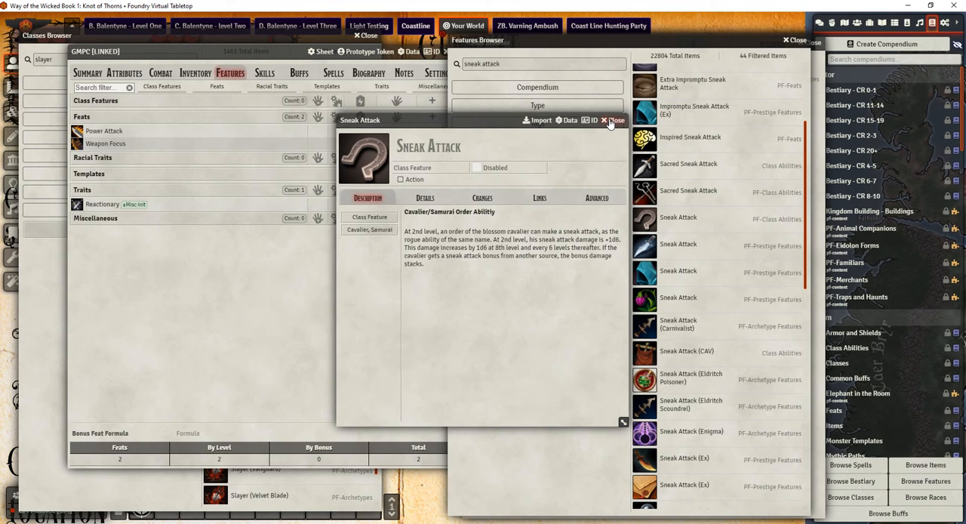
left_click_drag(610, 123, 578, 128)
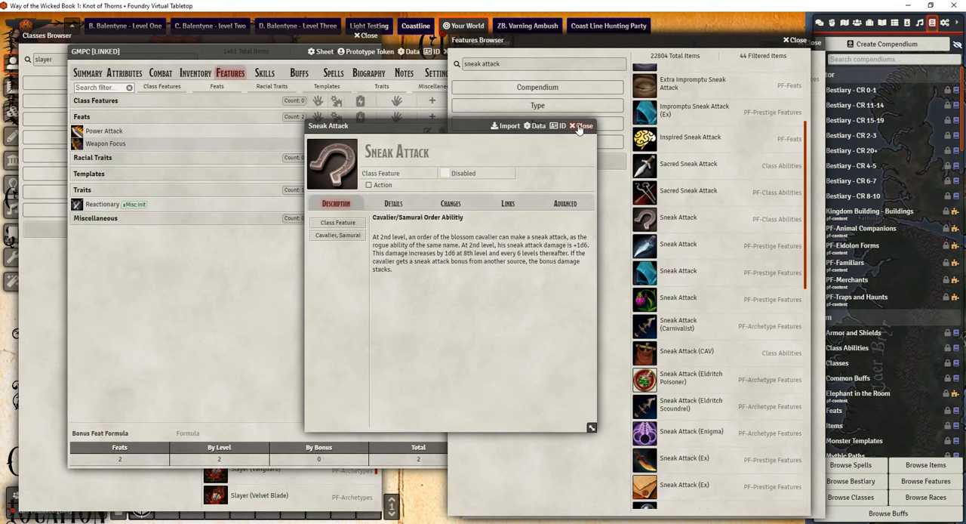
left_click(579, 127)
Filter the sneak attack results by the Slayer class, add Sneak Attack (SLA) to GMPC's class features, and close the Features Browser
left_click(534, 143)
scroll(527, 324, "down", 5)
scroll(526, 324, "down", 15)
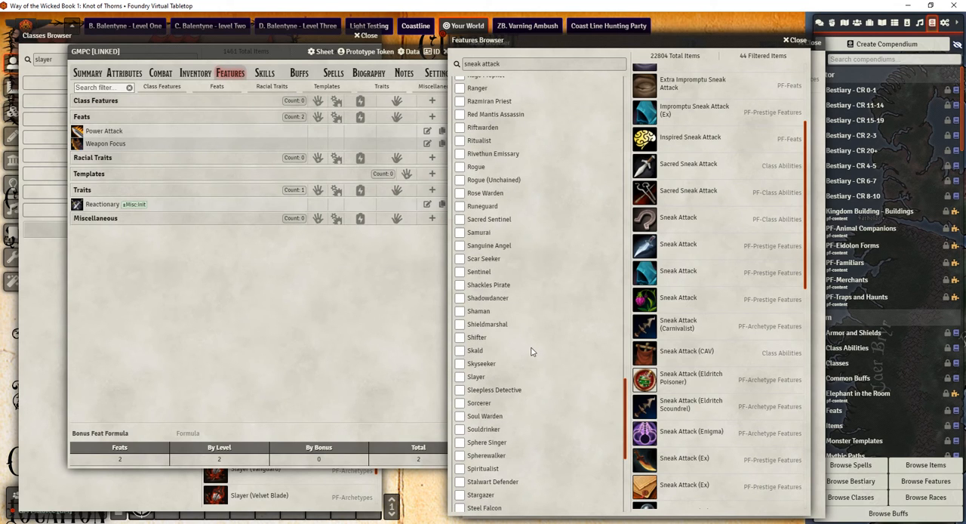
left_click(459, 377)
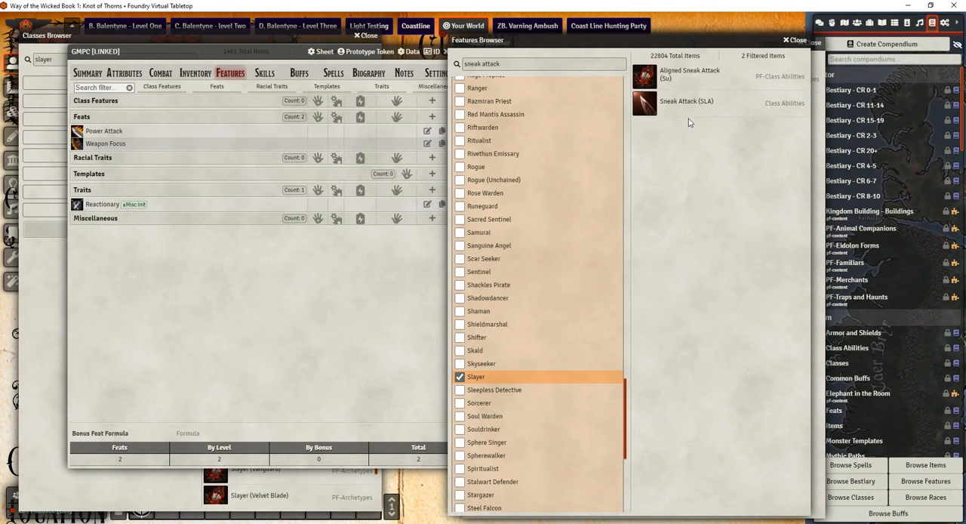
left_click(707, 100)
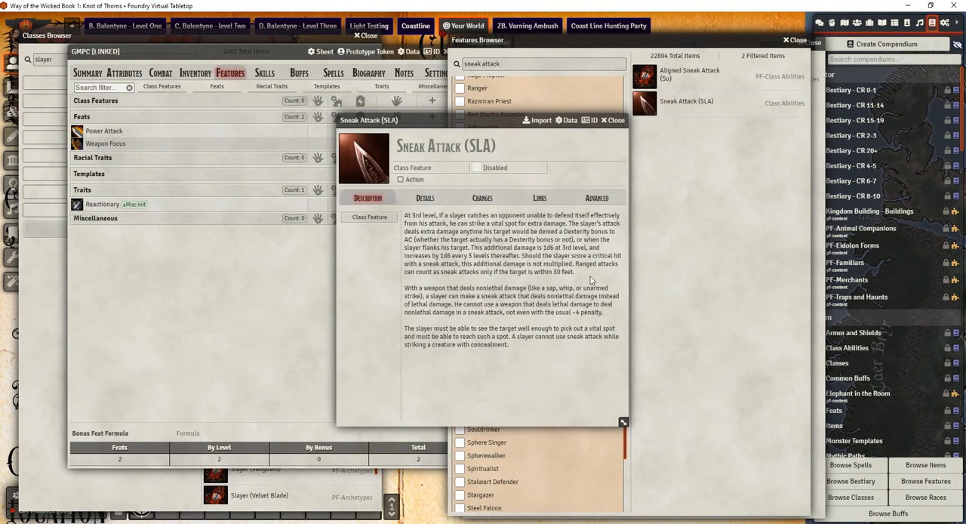
left_click(618, 122)
left_click_drag(645, 103, 222, 132)
left_click(498, 64)
scroll(528, 121, "up", 15)
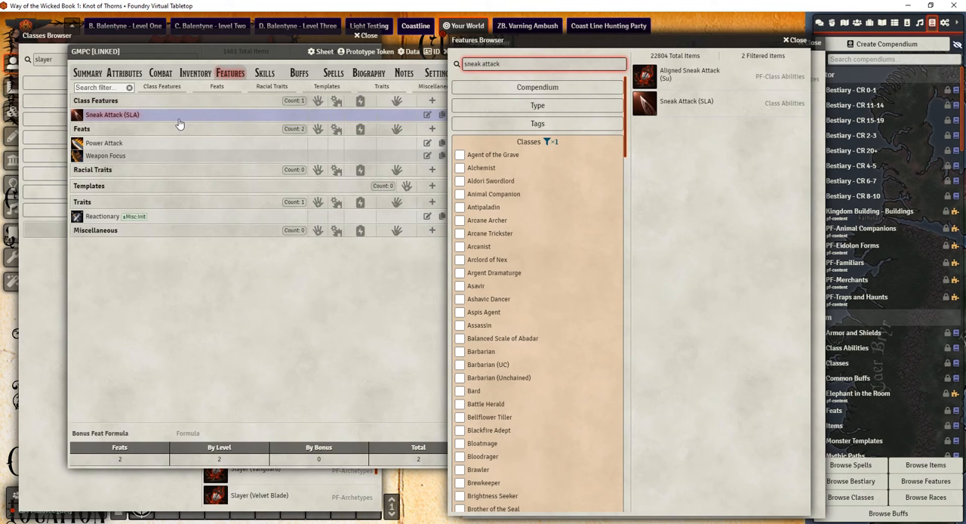
left_click(798, 41)
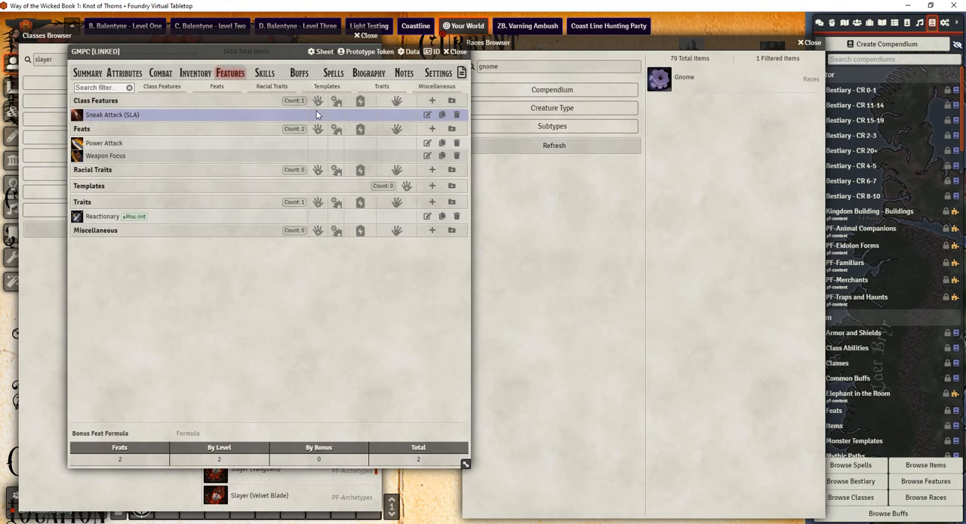
Read the Sneak Attack (SLA) description on GMPC's sheet and review the character's combat and inventory sections
left_click(212, 119)
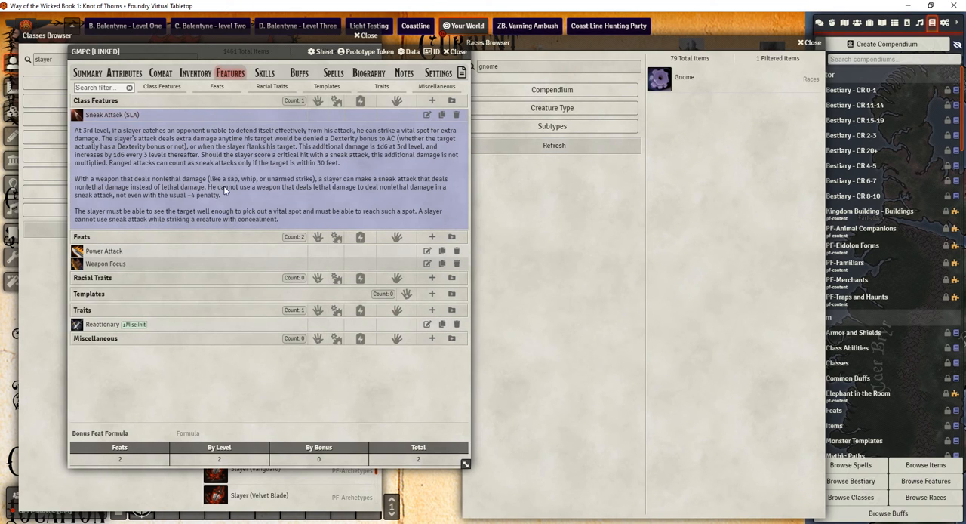
left_click(160, 75)
left_click(194, 79)
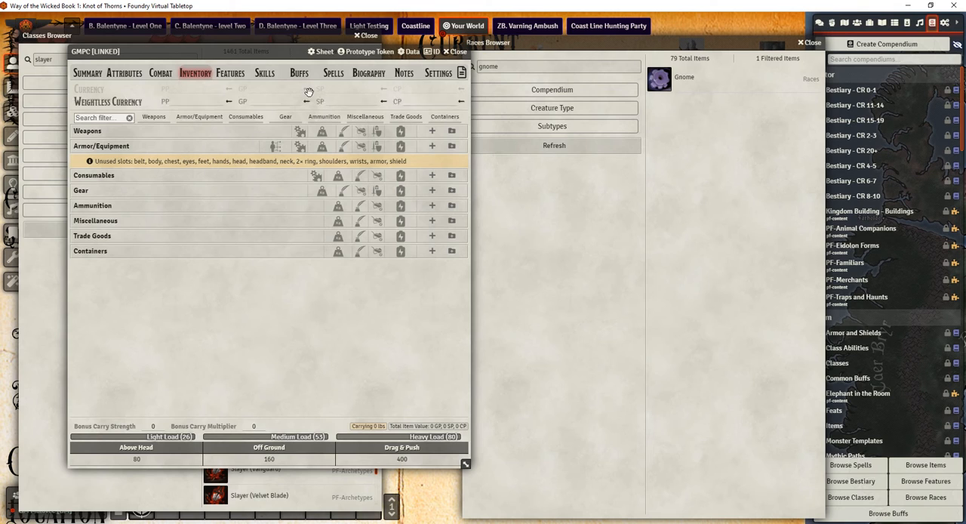
left_click(160, 74)
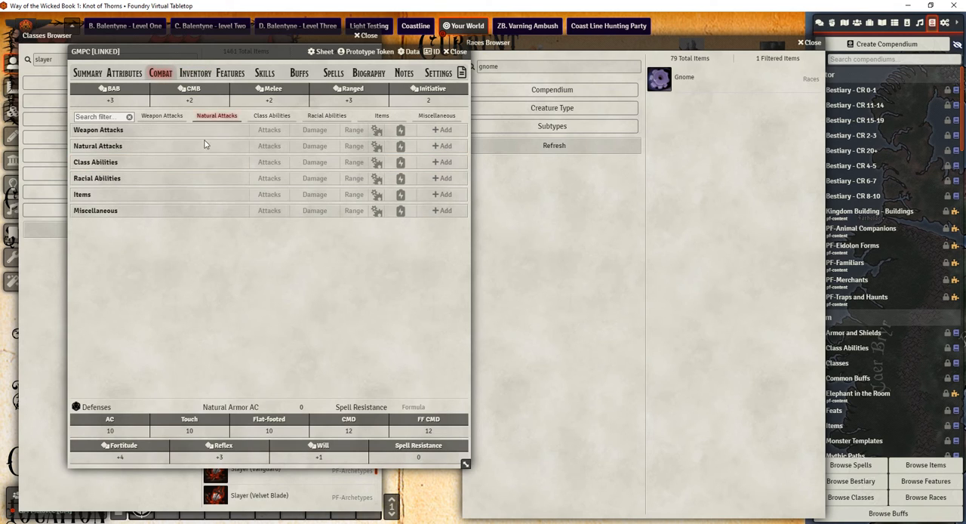
left_click(196, 75)
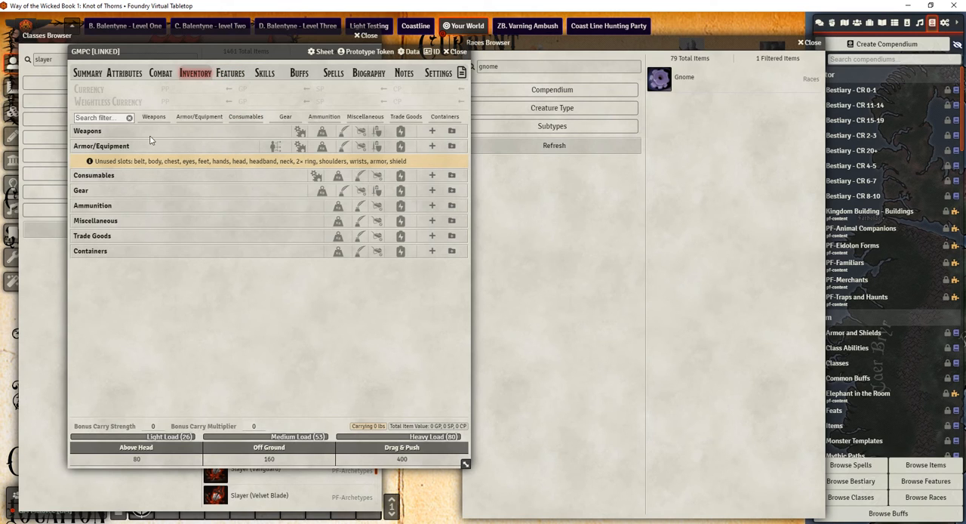
Unlock GMPC's skills for editing, check the ability choices for Acrobatics, and lock the skills again
left_click(272, 75)
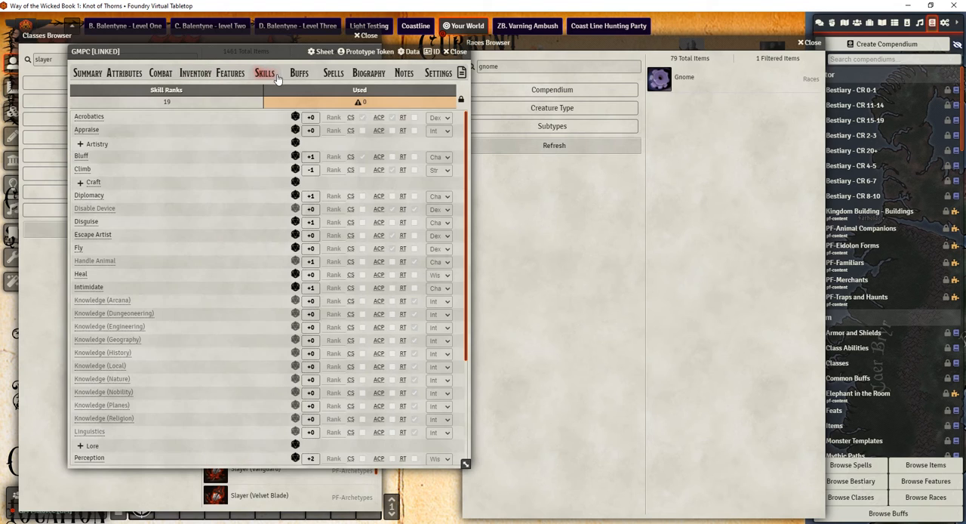
left_click(461, 101)
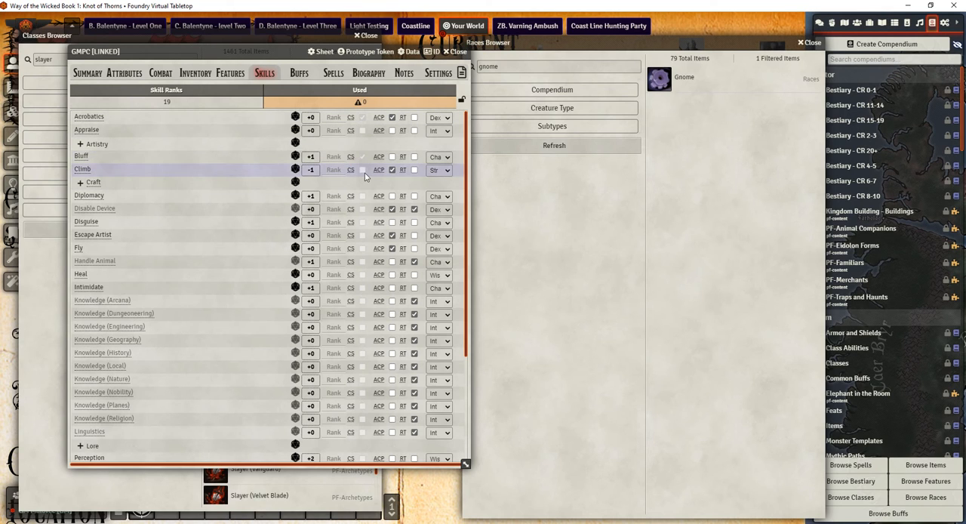
left_click(439, 118)
left_click(435, 136)
left_click(459, 100)
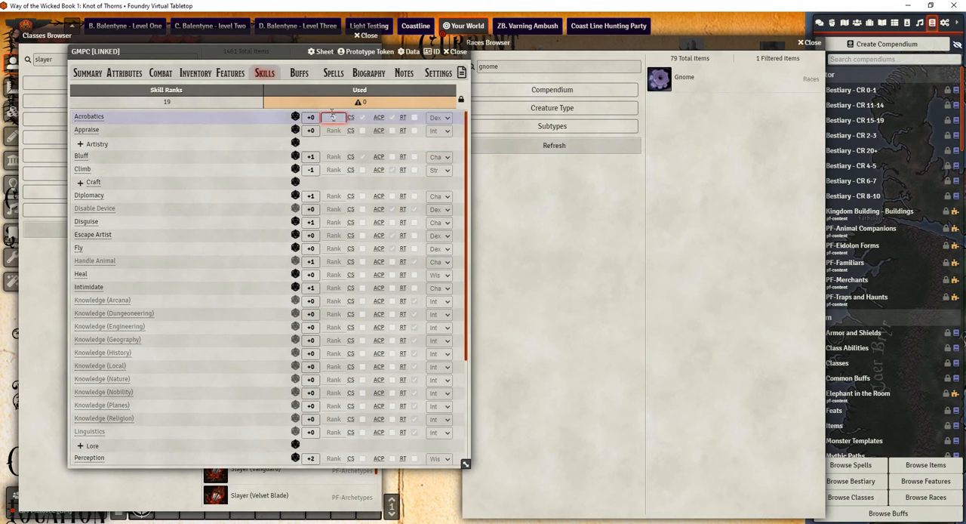
Check the sources of GMPC's skill ranks, set Intelligence to 30, and return to the skills list
mouse_move(180, 107)
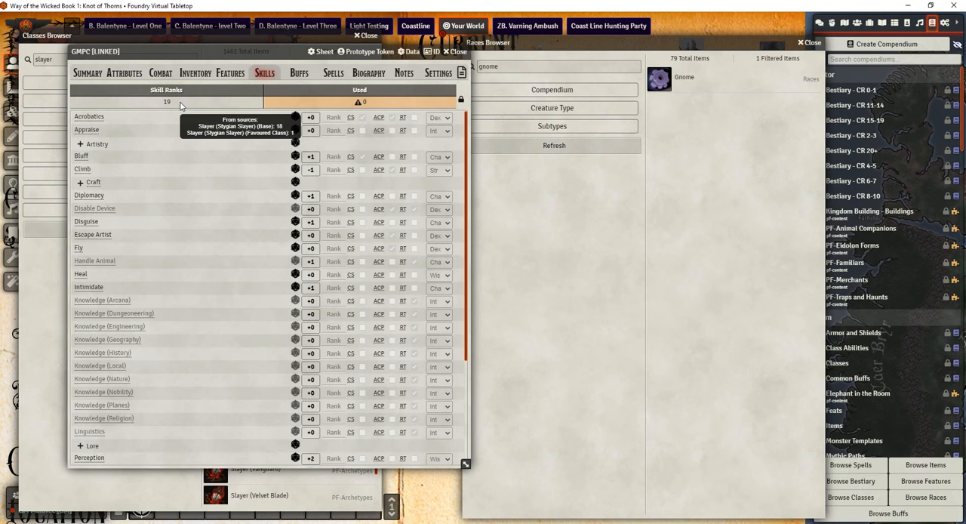
left_click(160, 72)
left_click(124, 73)
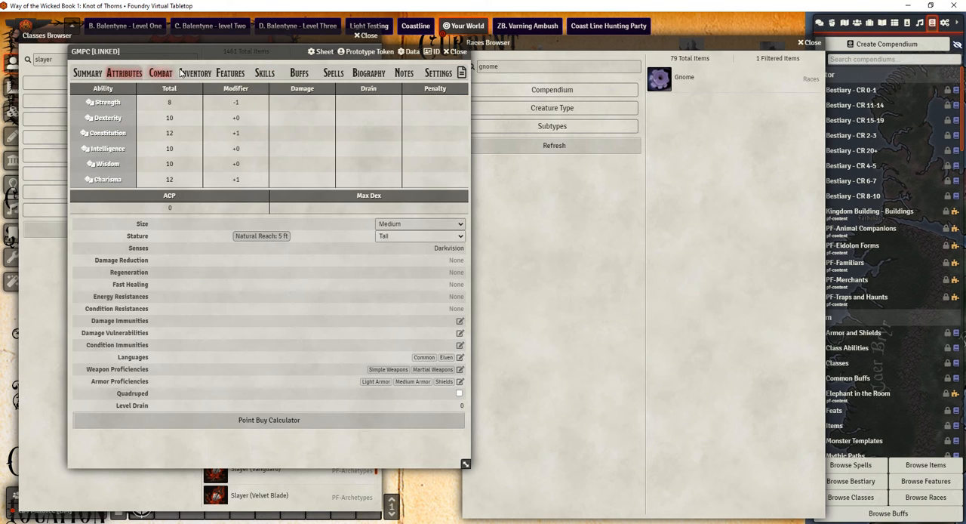
left_click(180, 143)
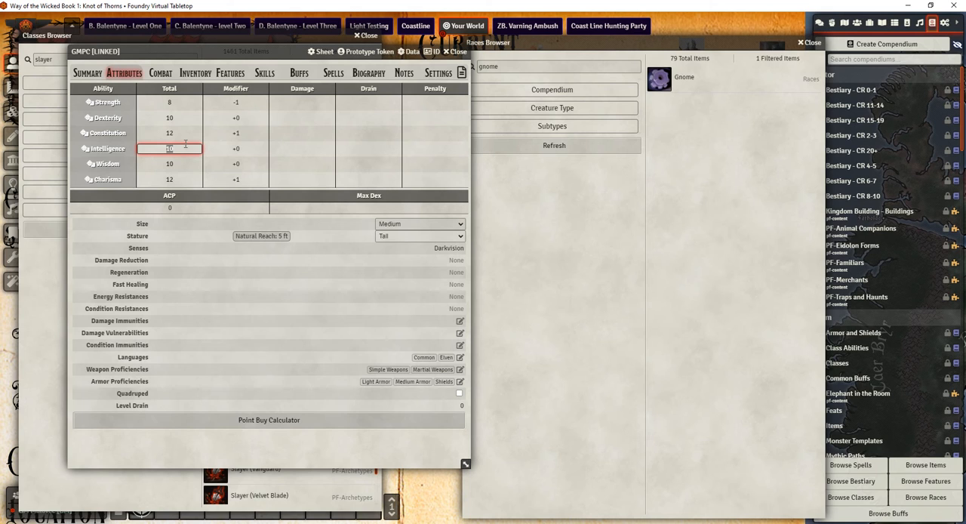
key("Return")
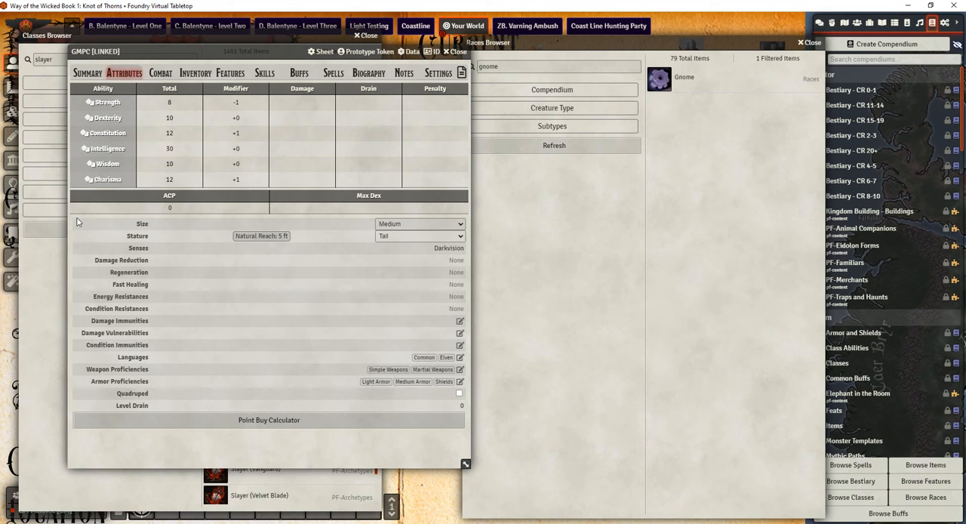
left_click(281, 118)
left_click(265, 76)
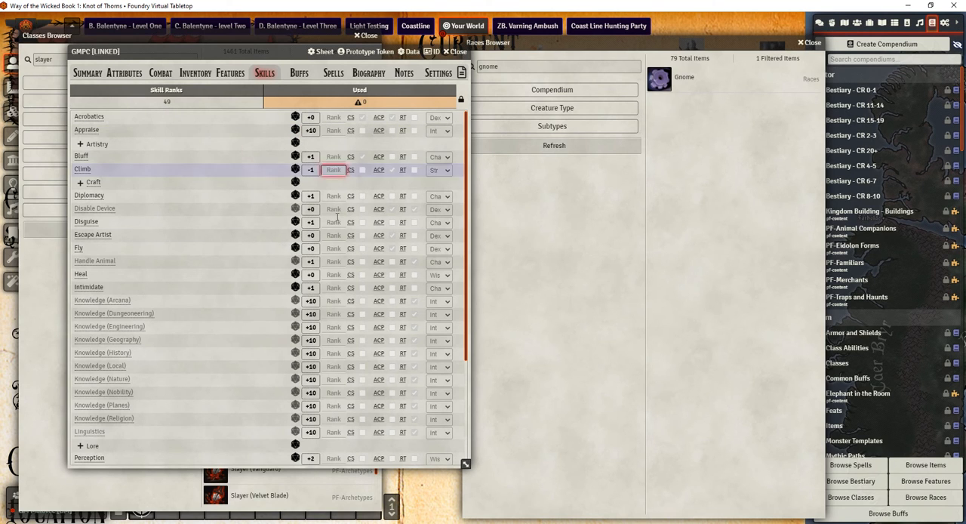
Search the Buffs Browser for "bull", add Bull's Strength from Common Buffs to GMPC's temporary buffs, and toggle it on and off
left_click(295, 74)
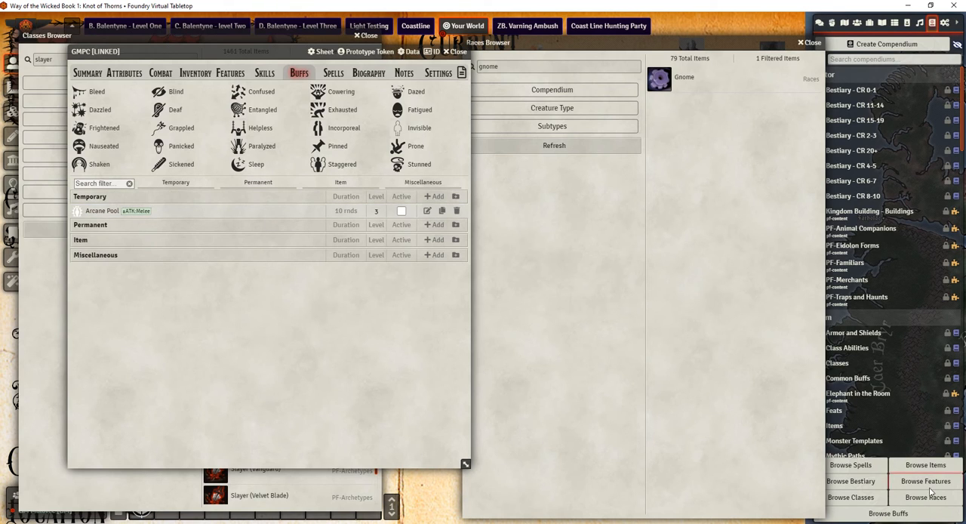
left_click(898, 514)
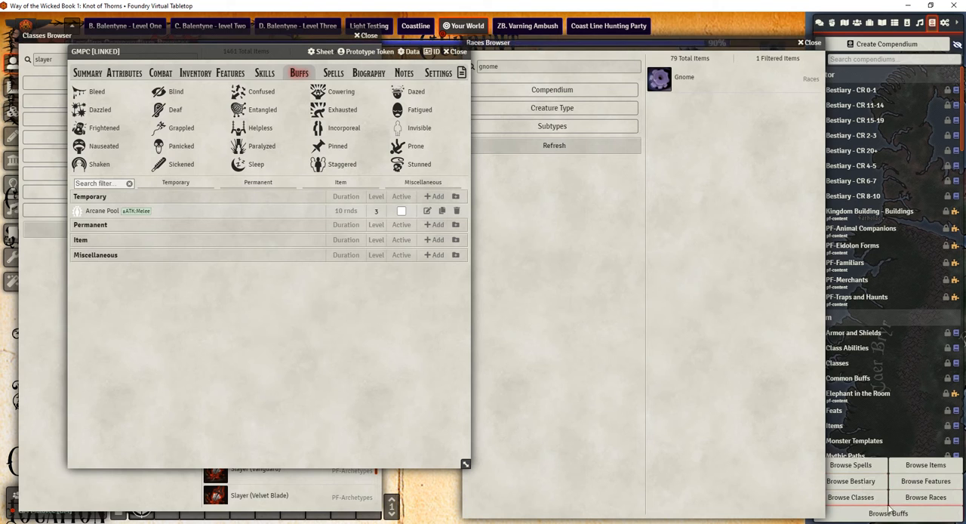
left_click_drag(236, 34, 711, 49)
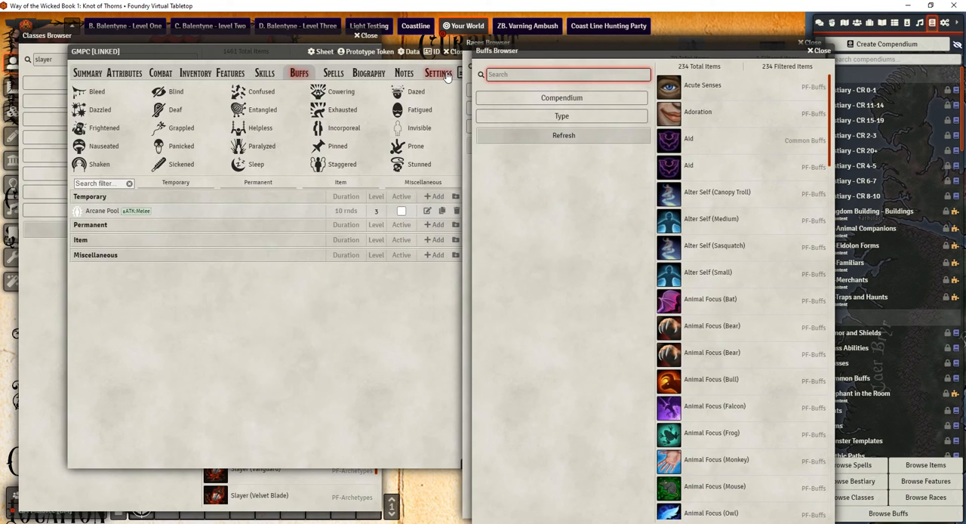
type("bull")
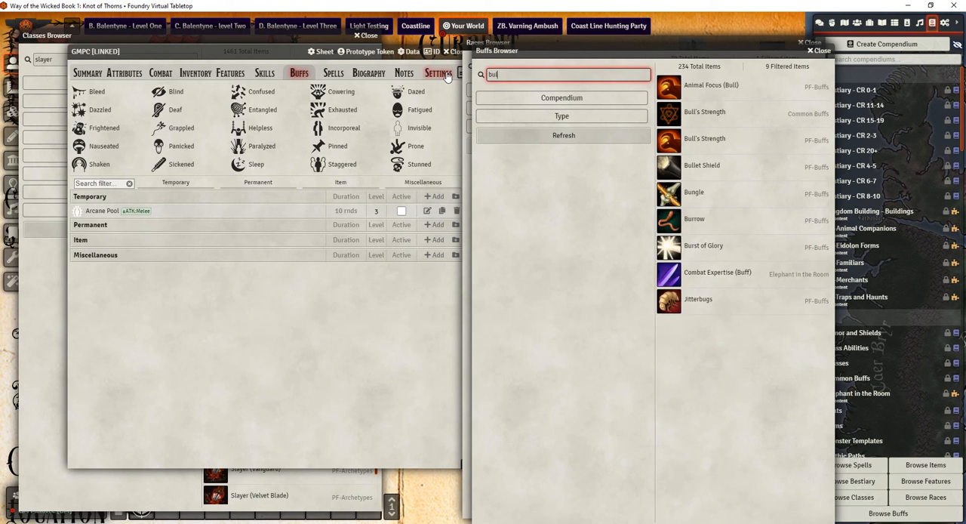
left_click_drag(706, 111, 309, 242)
left_click(401, 223)
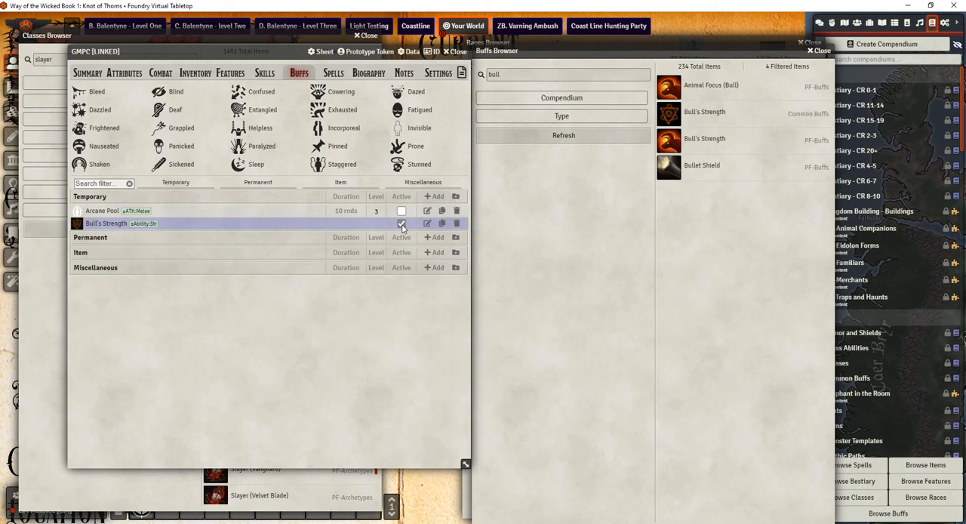
left_click(400, 223)
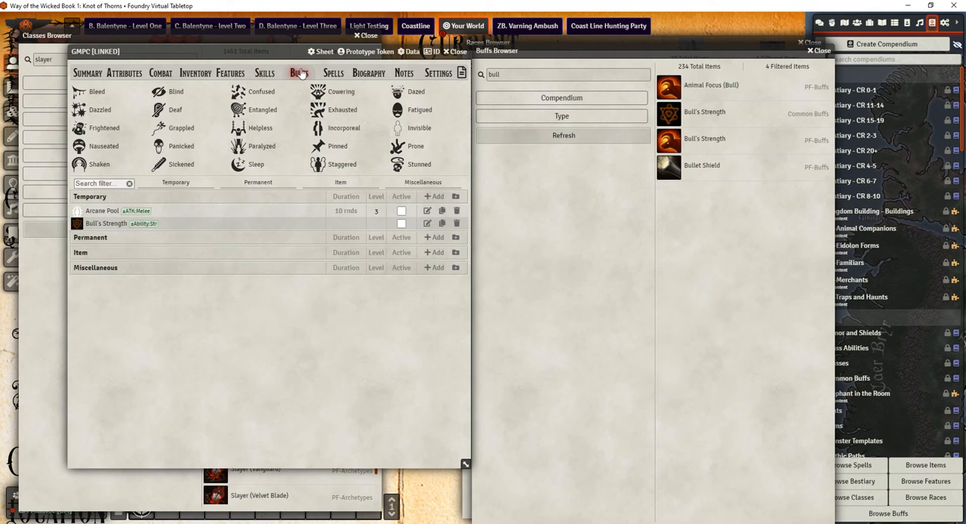
Review GMPC's notes, biography and spells, comparing the Primary and Spell-Likes spellbooks
left_click(399, 75)
left_click(368, 73)
left_click(333, 74)
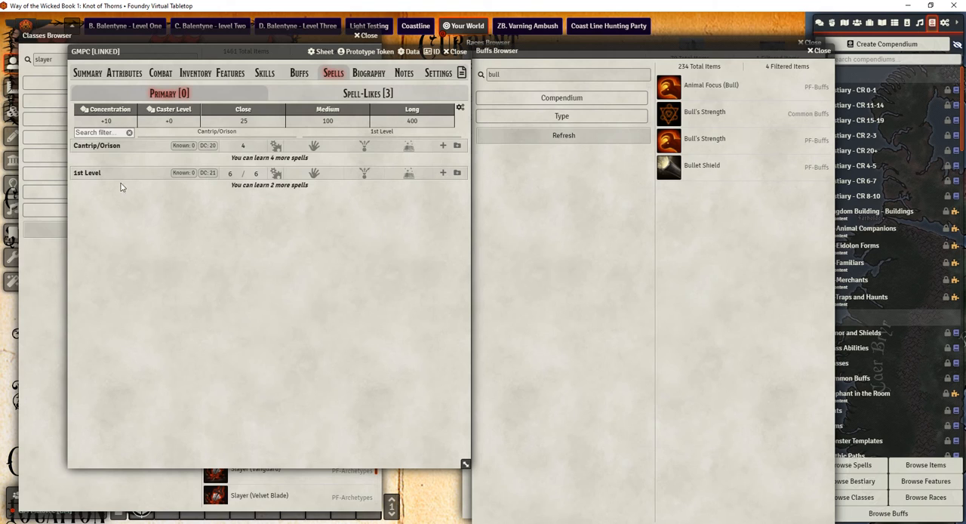
left_click(378, 93)
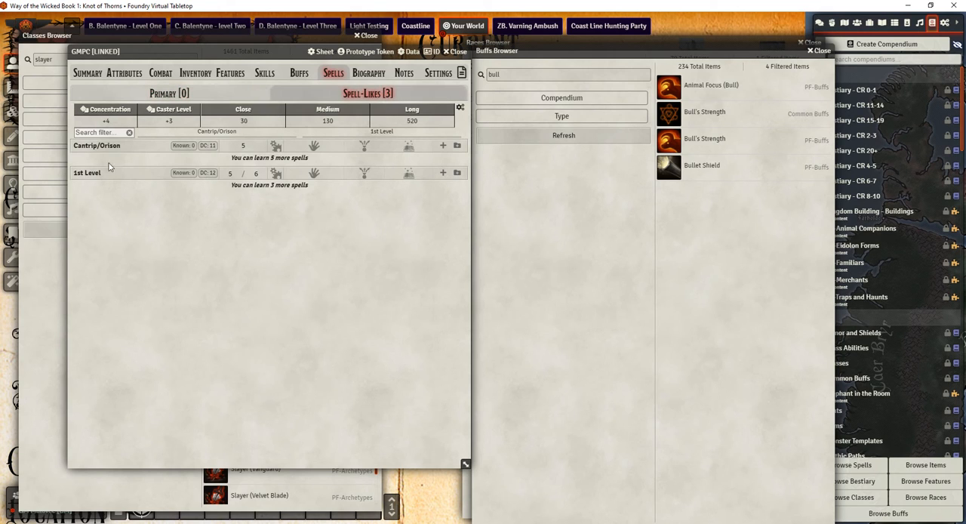
left_click(212, 95)
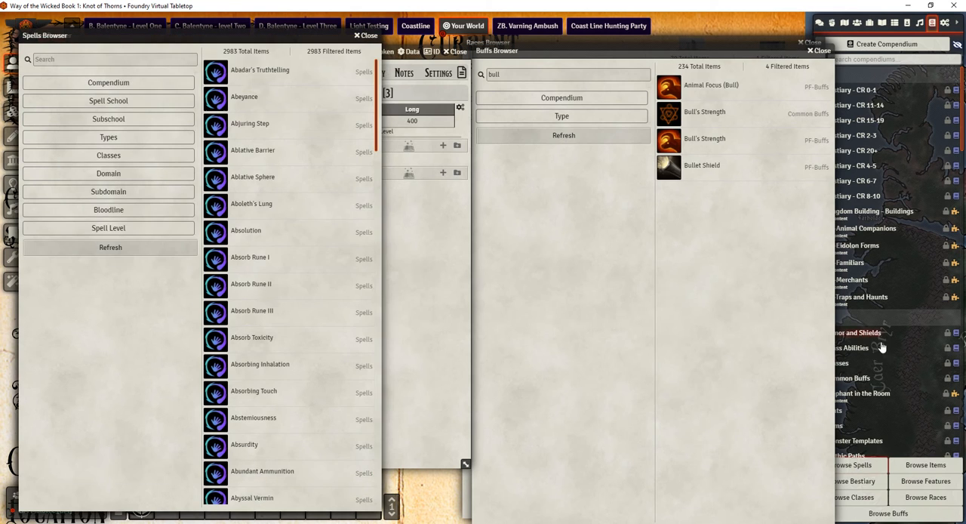
Filter the Spells Browser by the alchemist class and add Absorb Toxicity and Adjustable Disguise to GMPC's Primary spellbook
left_click_drag(192, 36, 652, 97)
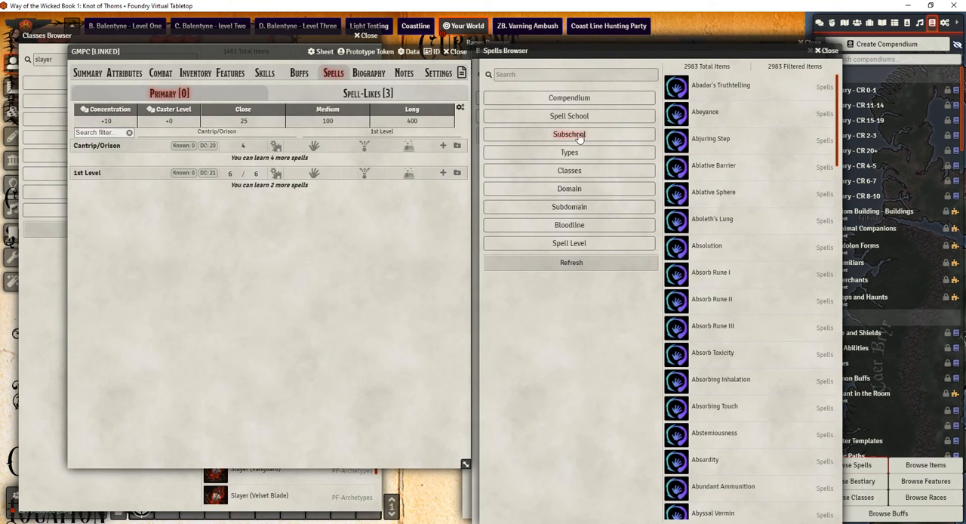
left_click(571, 171)
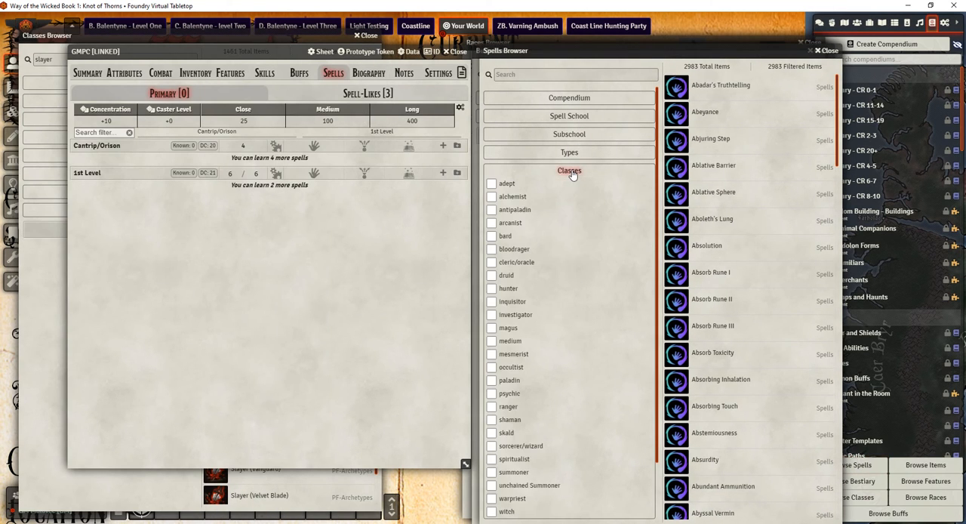
left_click(510, 198)
left_click_drag(730, 141, 129, 219)
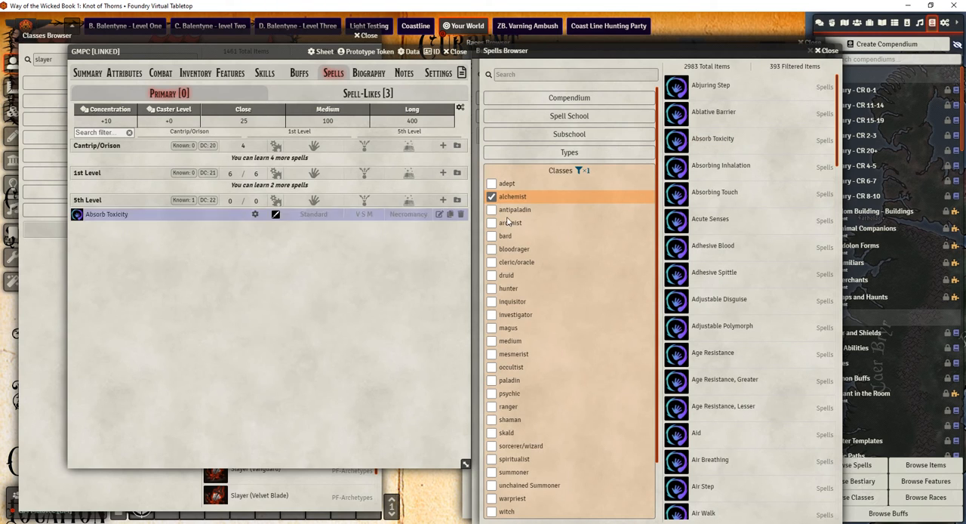
left_click_drag(719, 299, 249, 286)
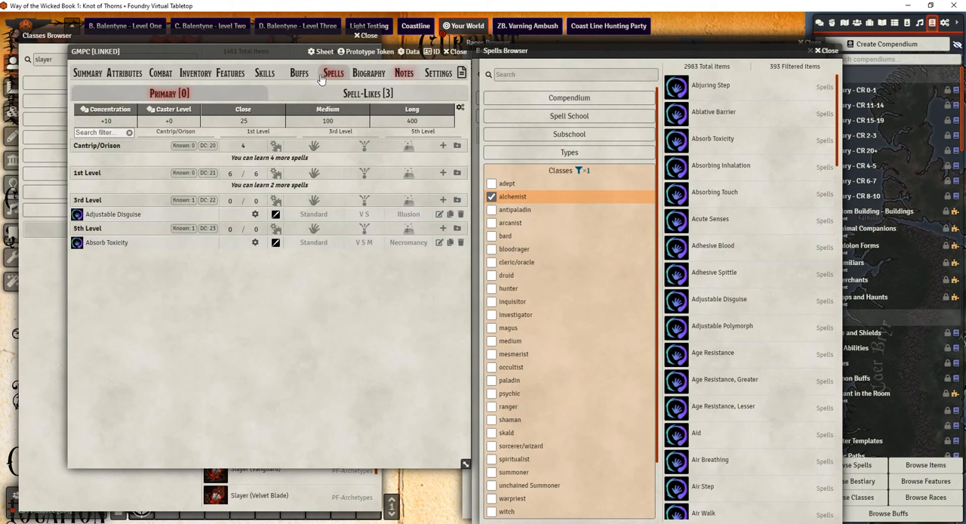
Bring up GMPC's inventory and close the Spells, Buffs and Races Browsers
left_click(230, 73)
left_click(194, 75)
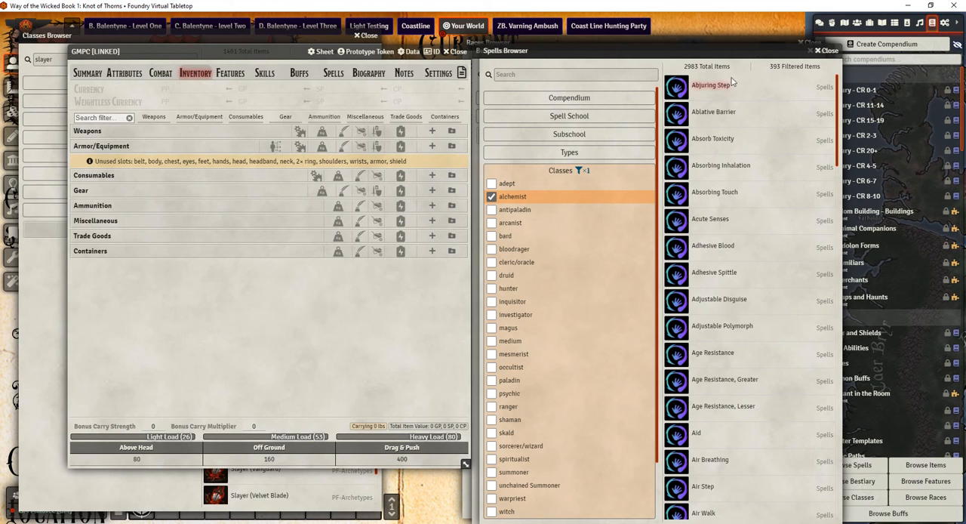
left_click(823, 51)
left_click(812, 51)
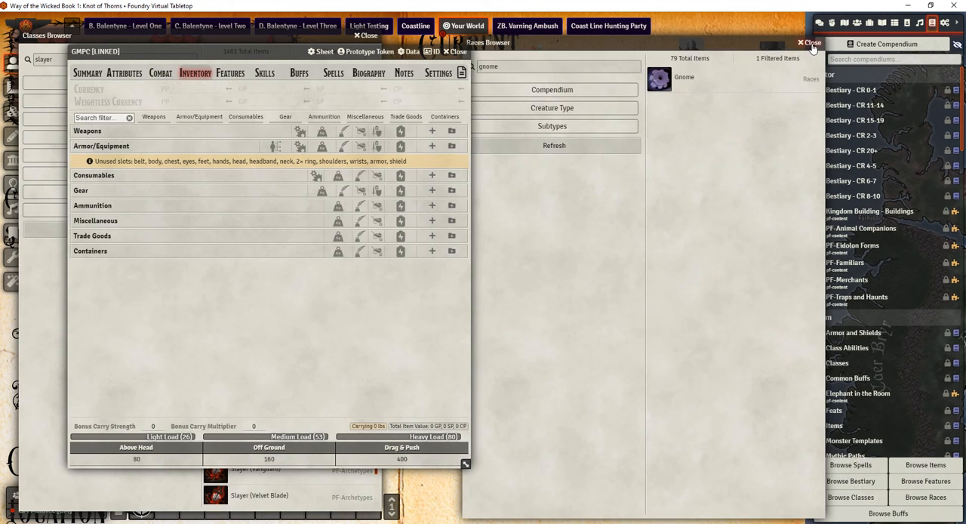
left_click(809, 43)
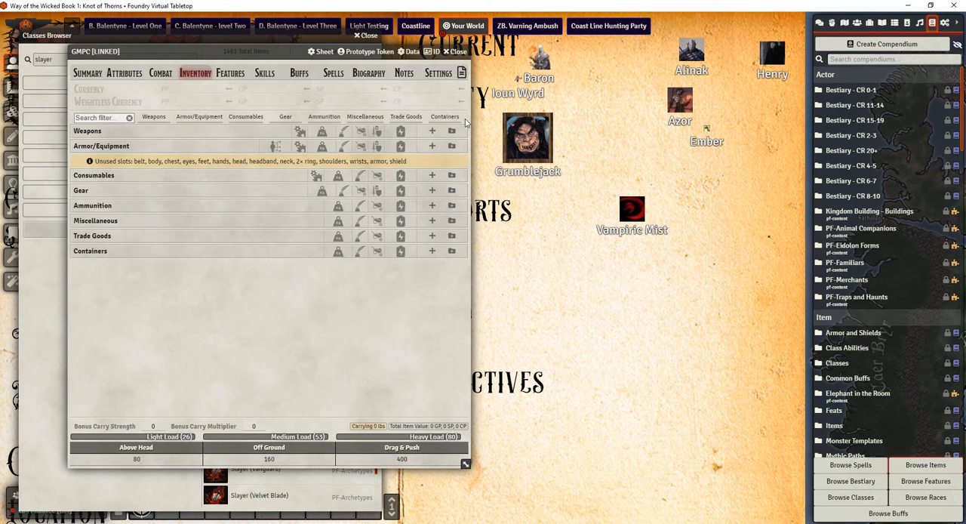
Search the Items Browser for "scy" and add the Scythe from Weapons and Ammo to GMPC's inventory
left_click_drag(265, 36, 703, 51)
type("gre")
key("BackSpace")
key("BackSpace")
key("BackSpace")
type("scy")
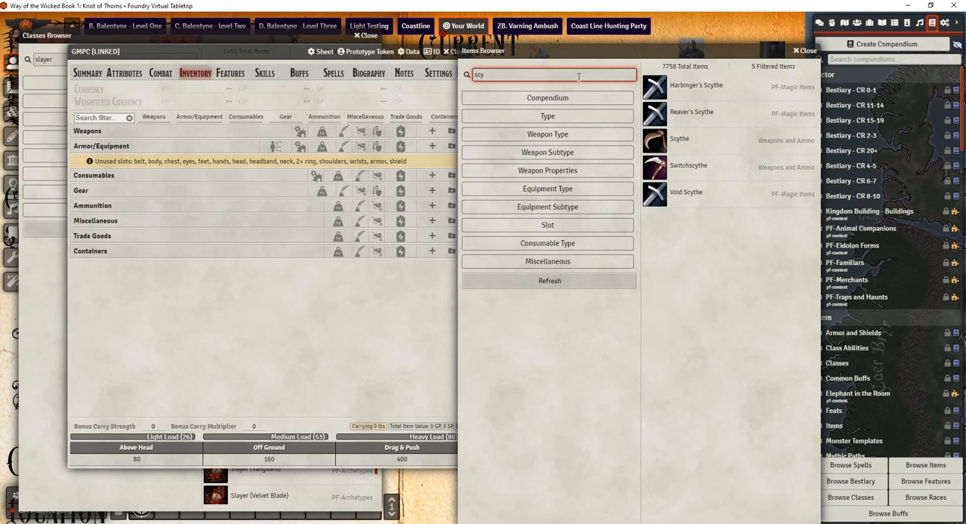
left_click_drag(686, 141, 175, 169)
left_click(260, 344)
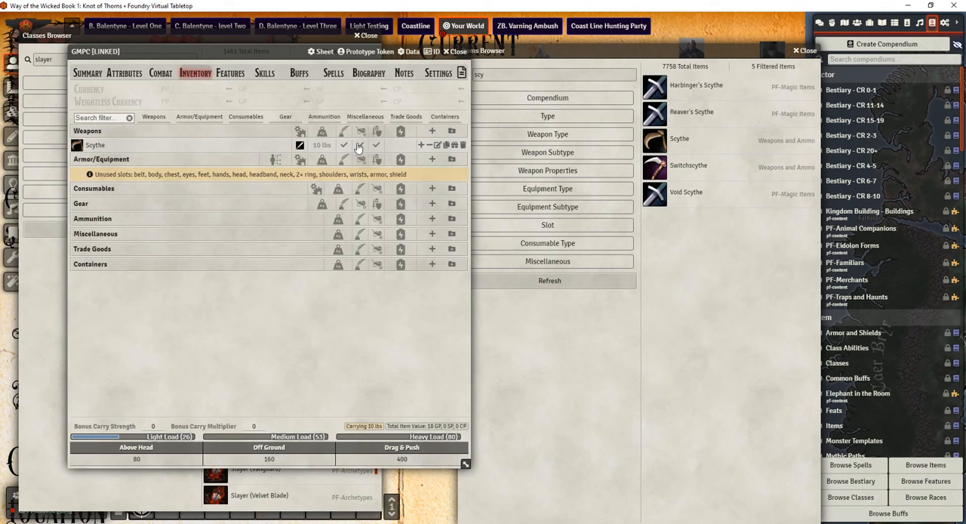
Open the Scythe's details for editing and examine its size, masterwork and enhancement bonus options
left_click(437, 144)
left_click(408, 202)
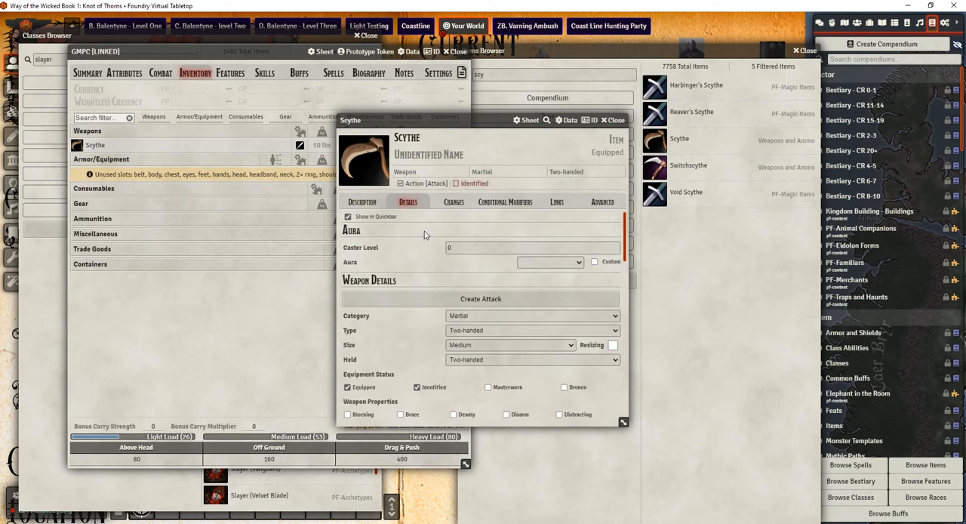
scroll(420, 340, "down", 1)
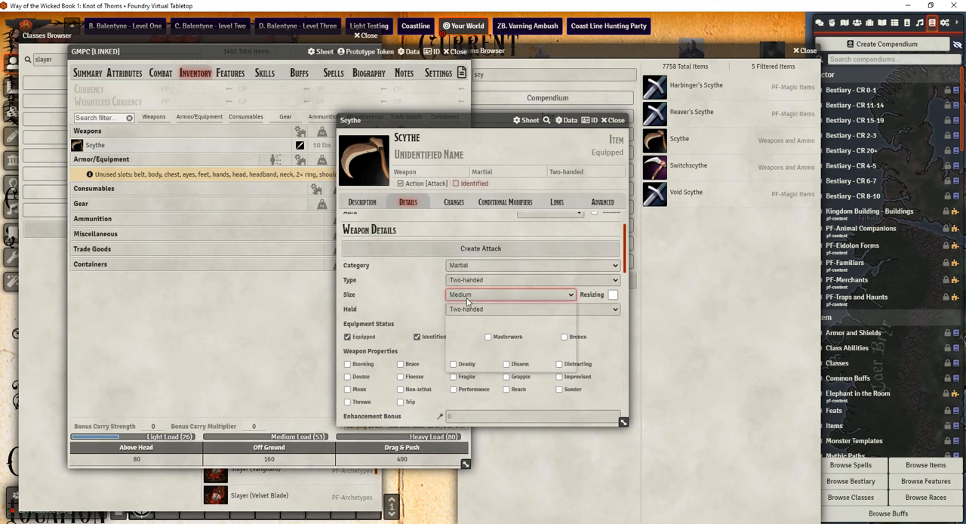
left_click(453, 295)
left_click(470, 336)
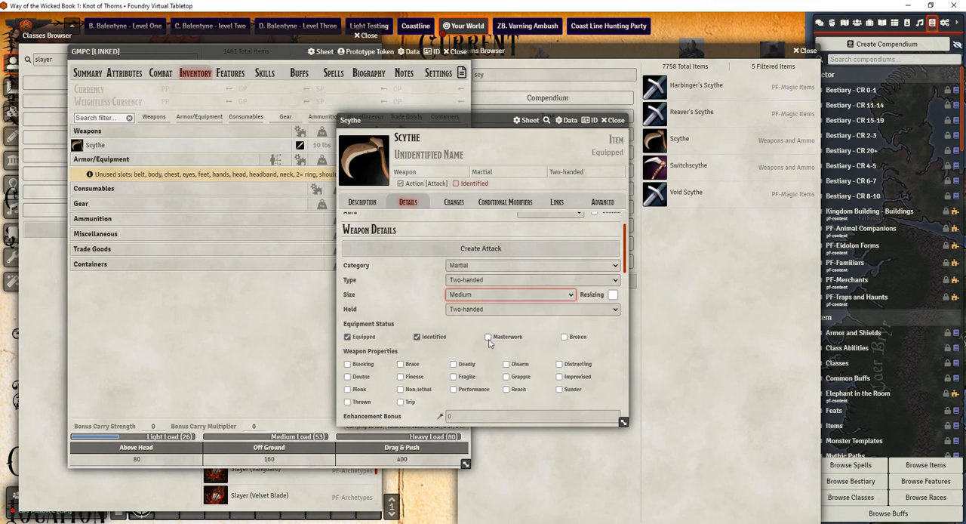
left_click(489, 337)
scroll(475, 388, "down", 2)
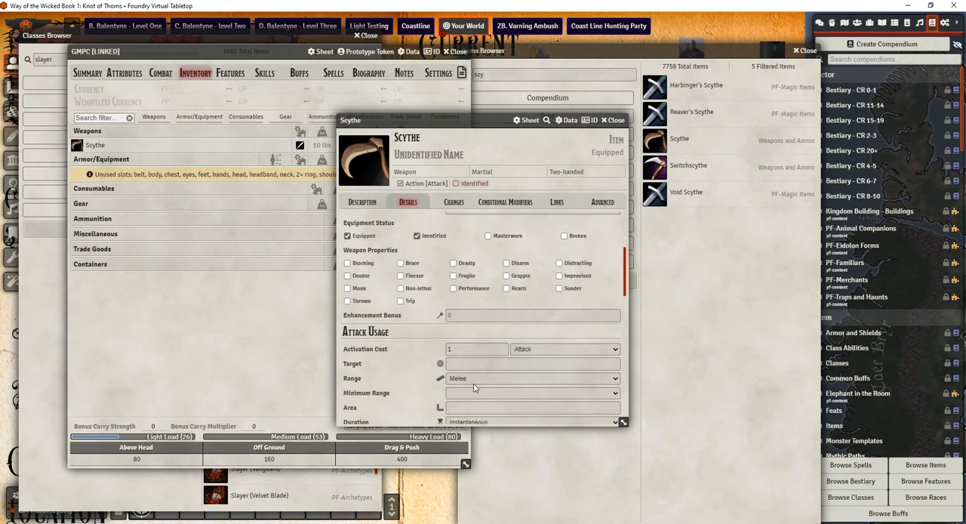
left_click(466, 320)
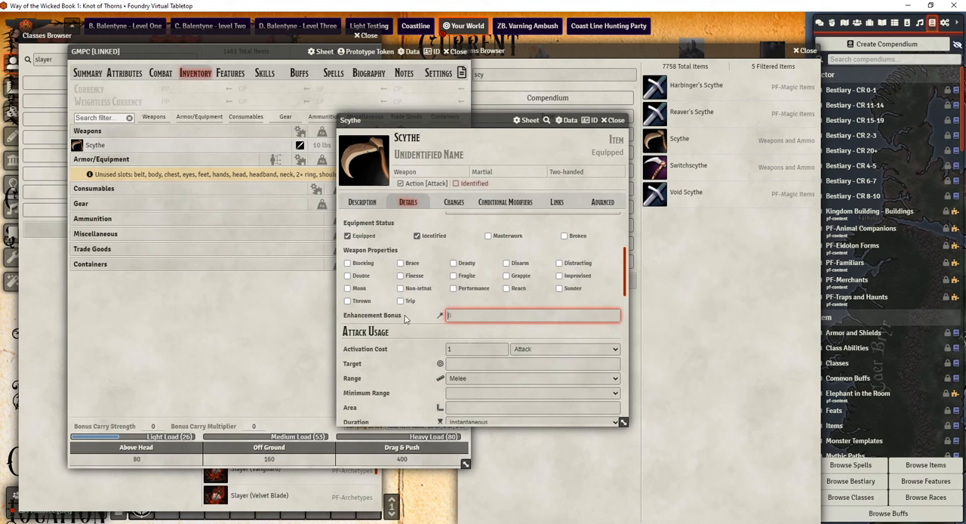
Look through the Scythe's weapon details, critical settings, extra attacks and damage formulas
scroll(403, 317, "up", 3)
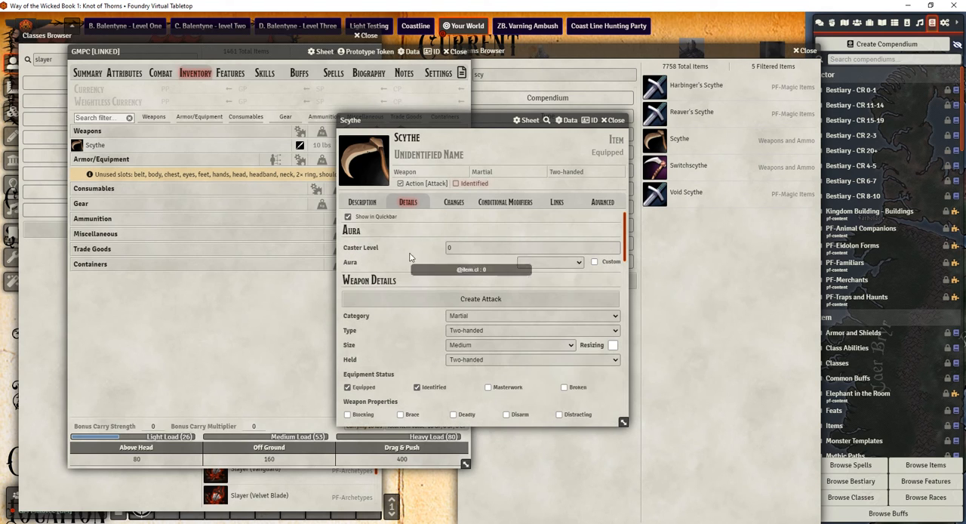
scroll(407, 268, "down", 5)
scroll(403, 278, "down", 3)
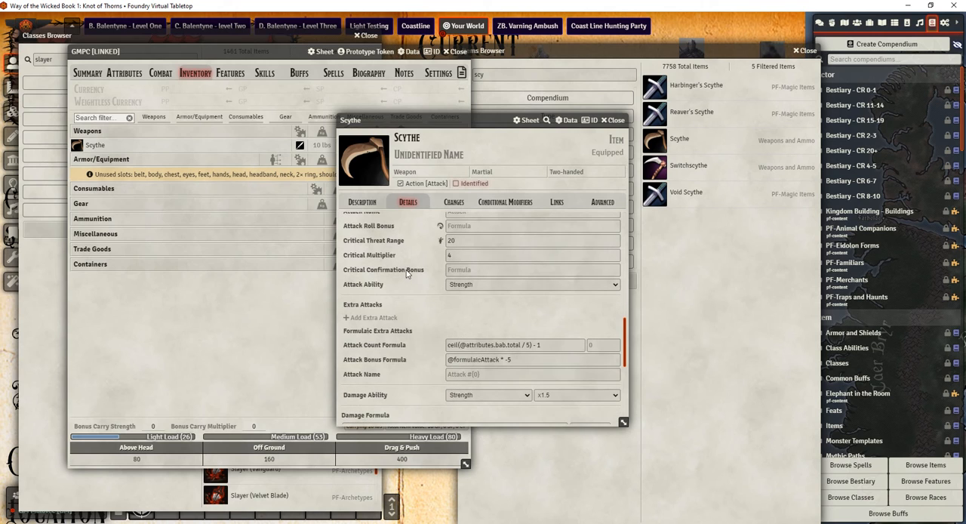
scroll(401, 278, "down", 4)
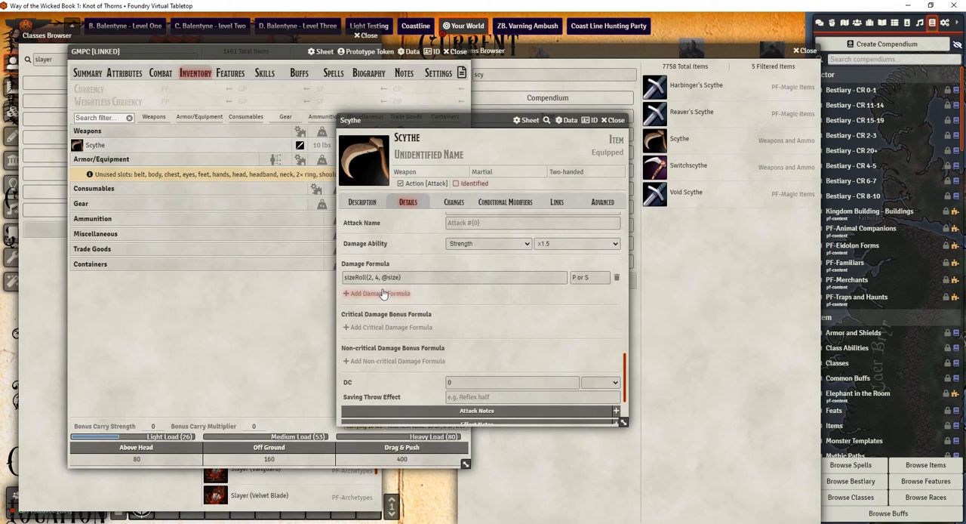
scroll(453, 362, "down", 3)
Give the Scythe's attack a DC of 22 with a Fortitude save
left_click(477, 290)
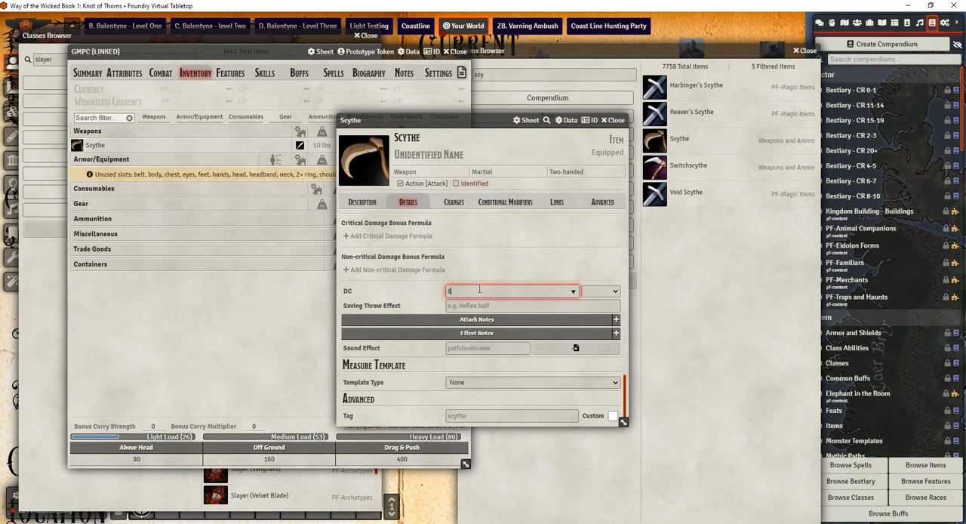
type("22")
left_click(606, 306)
left_click(600, 291)
left_click(599, 311)
left_click(523, 305)
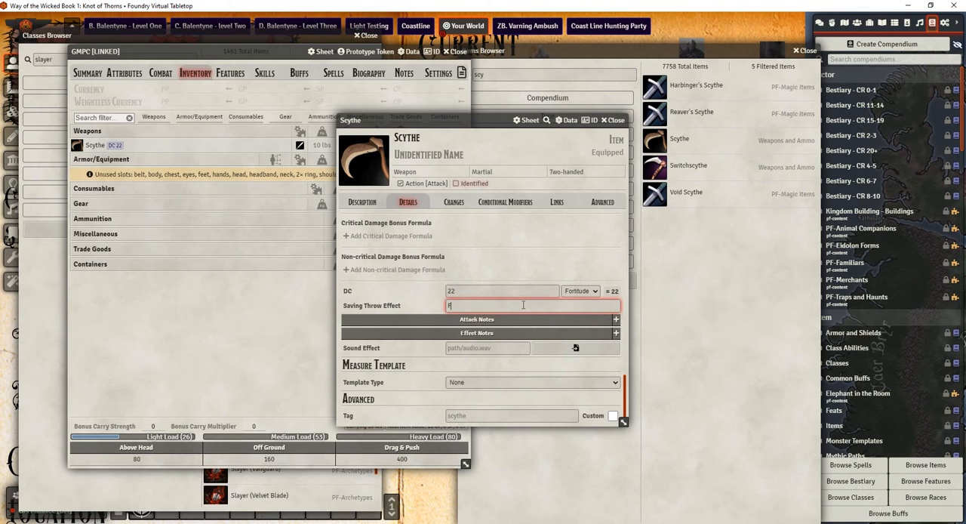
type("P")
key("BackSpace")
key("BackSpace")
key("BackSpace")
key("BackSpace")
key("BackSpace")
key("BackSpace")
key("BackSpace")
Search the PF-Special Qualities compendium for "poi" and close it
scroll(876, 264, "down", 5)
scroll(877, 268, "down", 5)
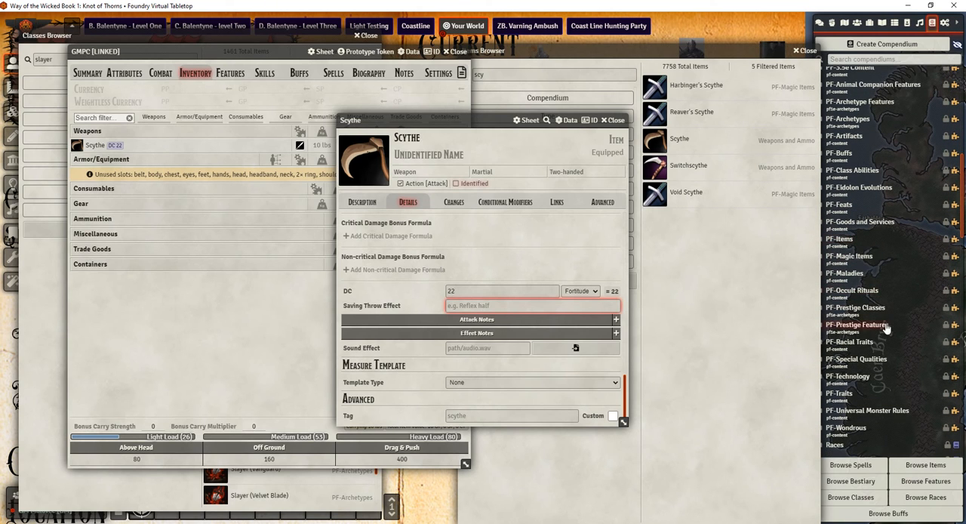
left_click(861, 359)
left_click(151, 75)
type("p")
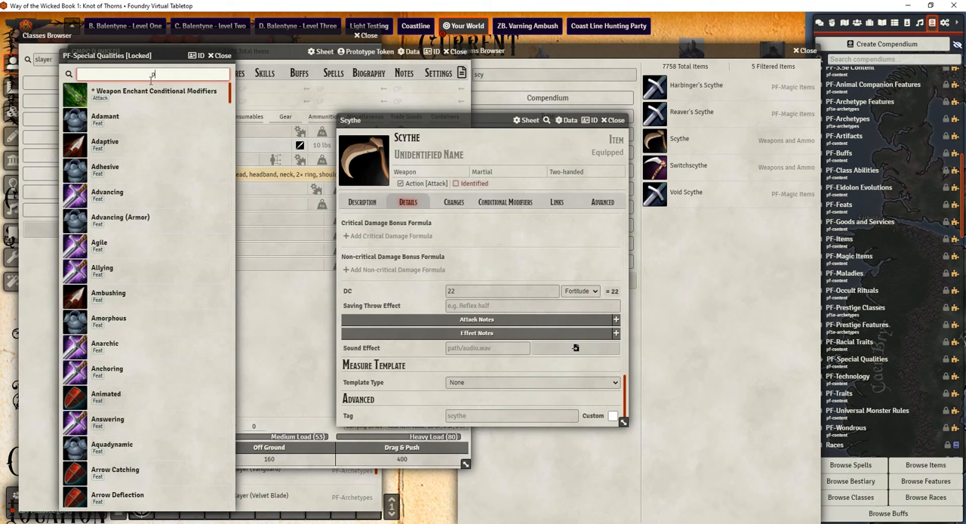
type("oi")
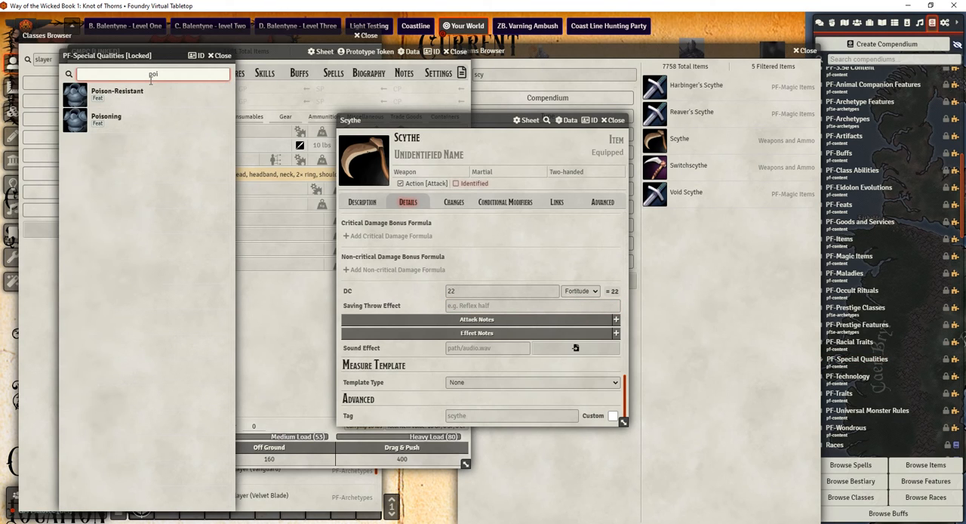
left_click(222, 55)
left_click(856, 60)
type("blu")
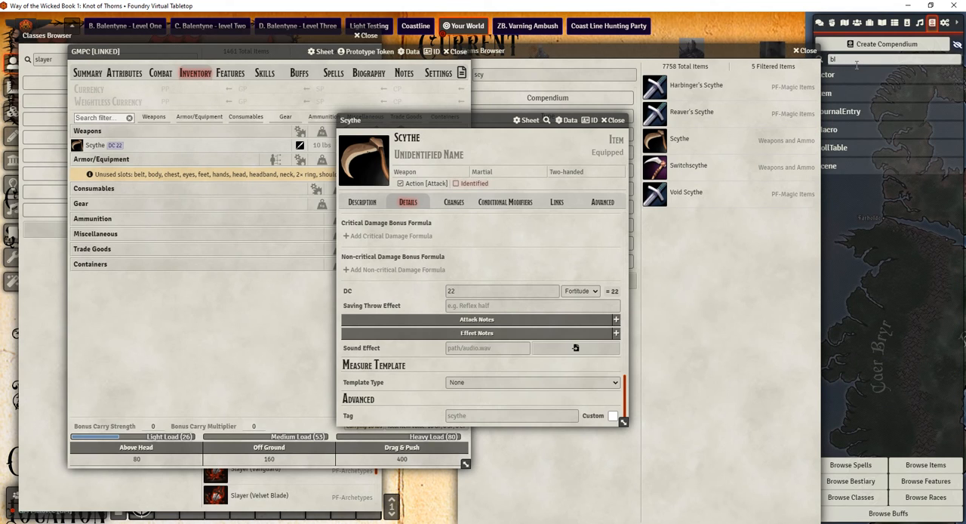
key("BackSpace")
key("BackSpace")
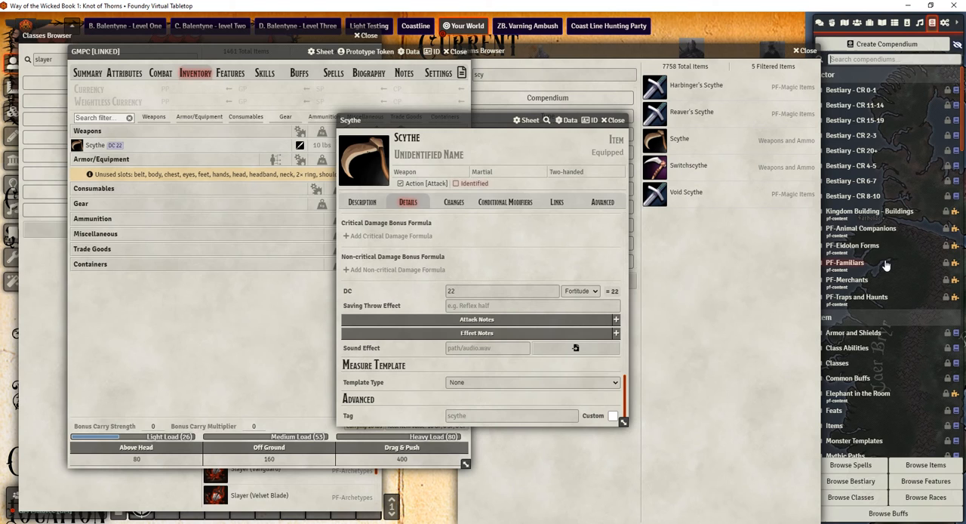
Open the PF-Maladies compendium and search it for "green"
scroll(887, 269, "down", 2)
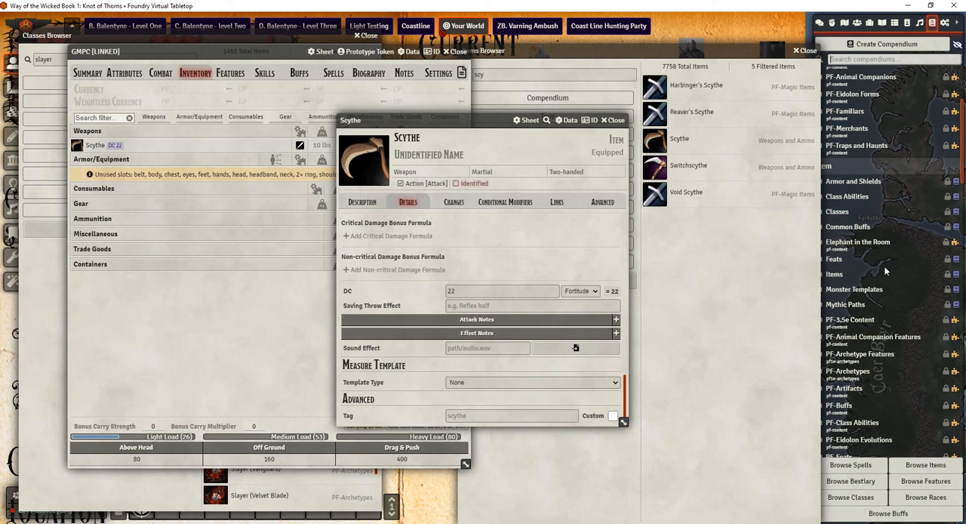
scroll(886, 270, "down", 1)
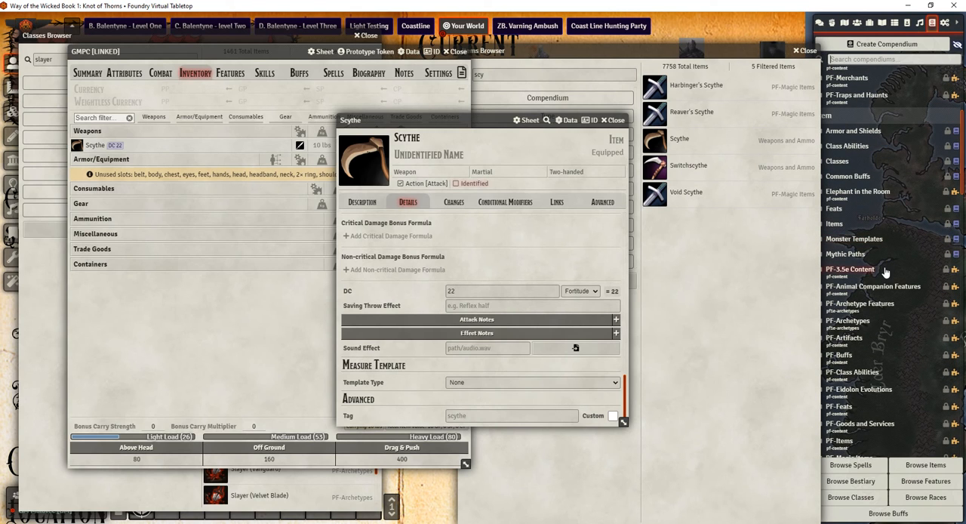
scroll(887, 271, "down", 2)
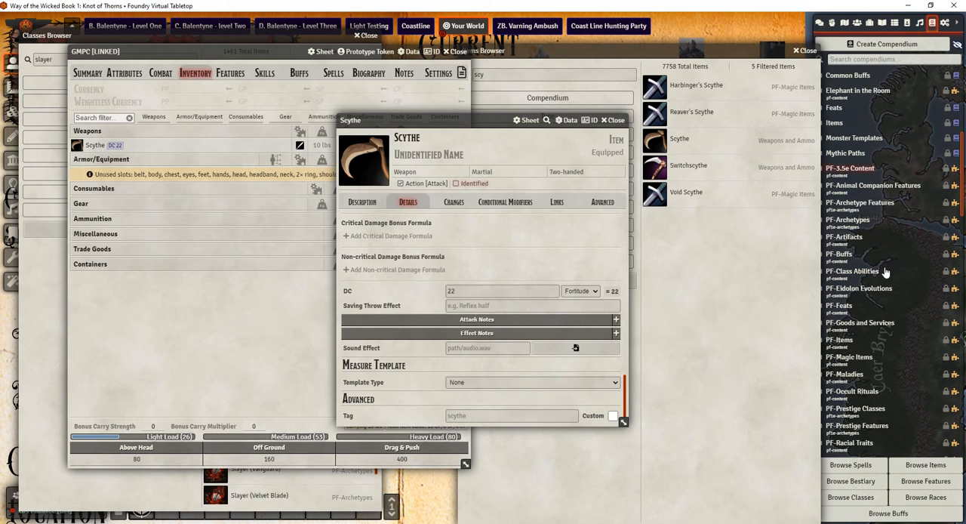
left_click(852, 374)
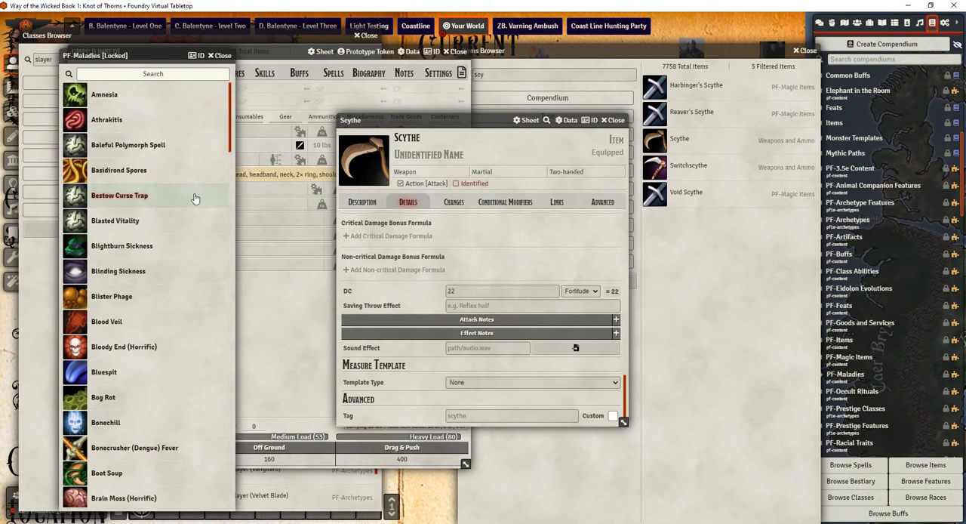
left_click(132, 73)
type("green")
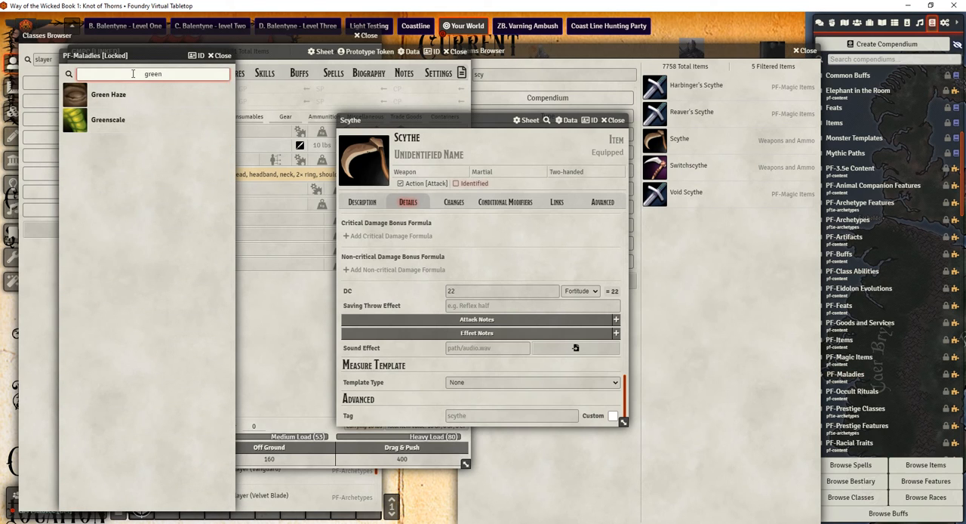
Open the Greenscale malady, examine its description and details, and close it
left_click(105, 126)
left_click_drag(438, 120, 101, 101)
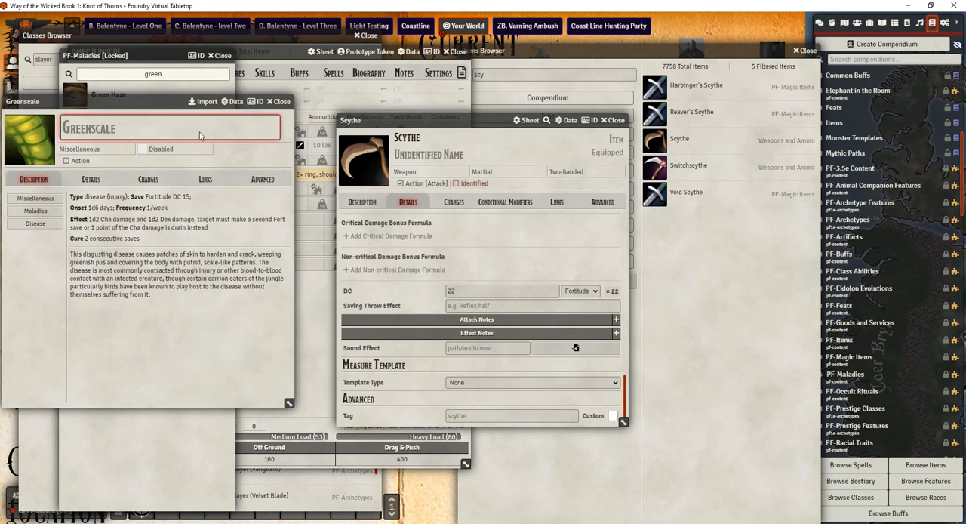
left_click(90, 179)
scroll(193, 280, "down", 2)
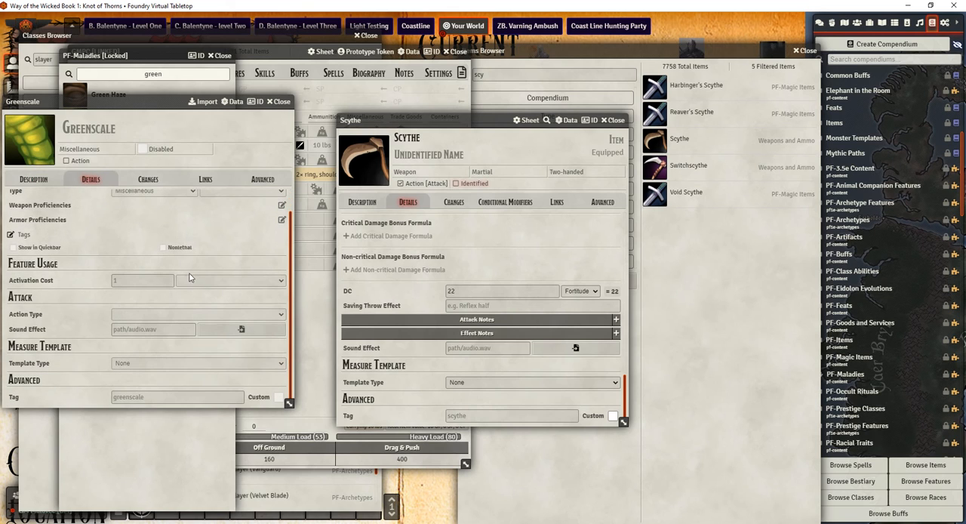
scroll(183, 286, "up", 2)
left_click(33, 179)
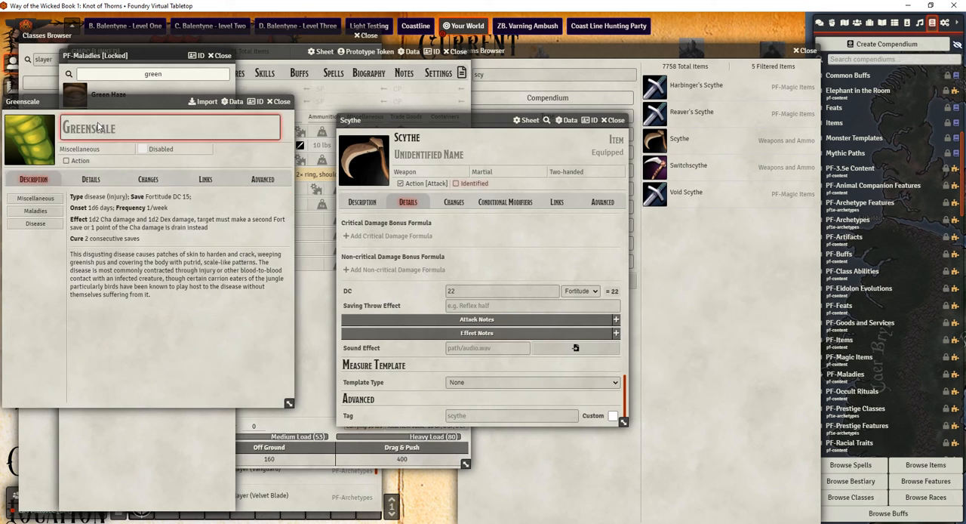
left_click(281, 101)
Add an effect note to the Scythe that links to the Greenscale malady from PF-Maladies
left_click_drag(108, 120, 494, 340)
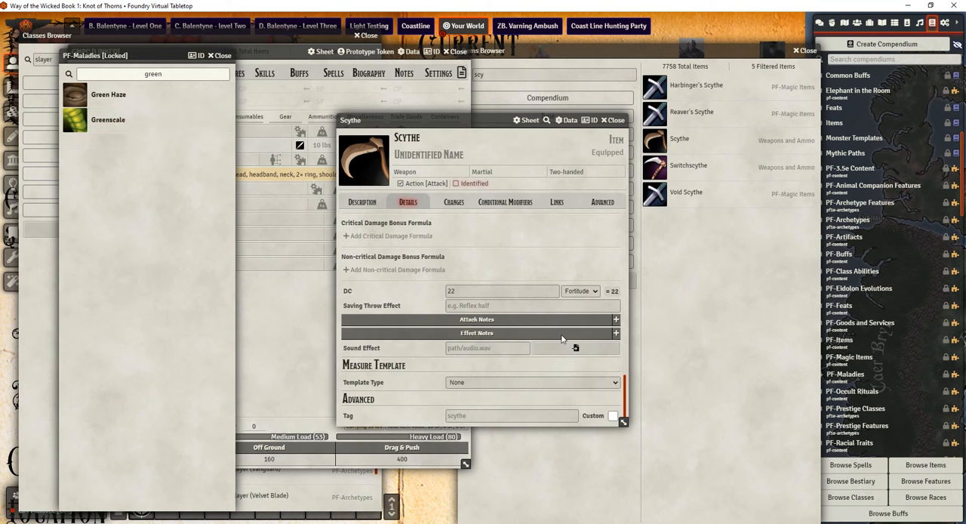
left_click(616, 333)
left_click_drag(111, 124, 522, 307)
left_click_drag(100, 122, 419, 350)
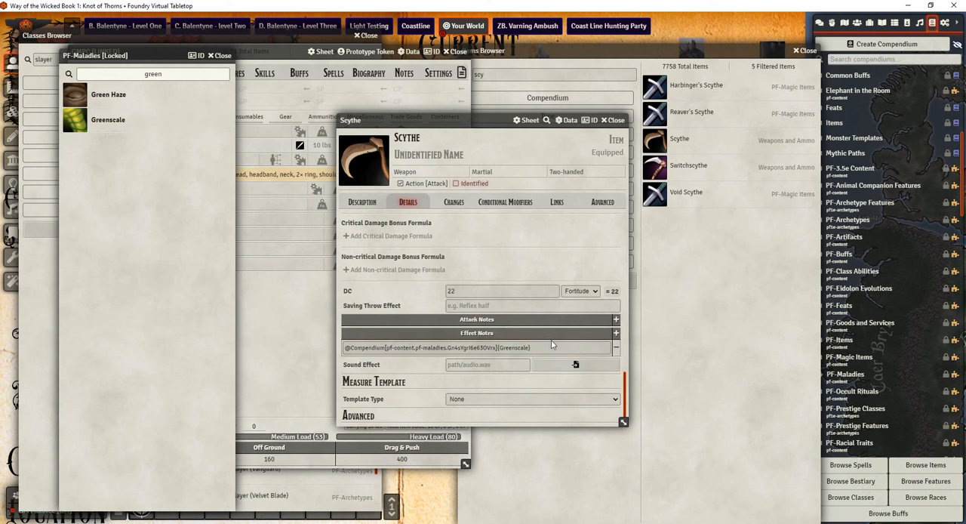
Set the Scythe's saving throw effect to "Diseased" and close its sheet
left_click(495, 305)
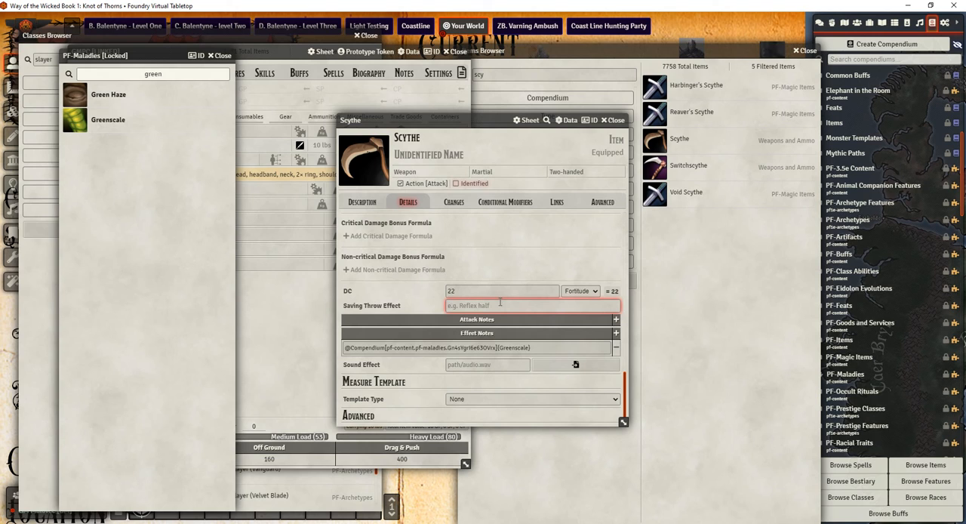
type("Diseased")
left_click(615, 120)
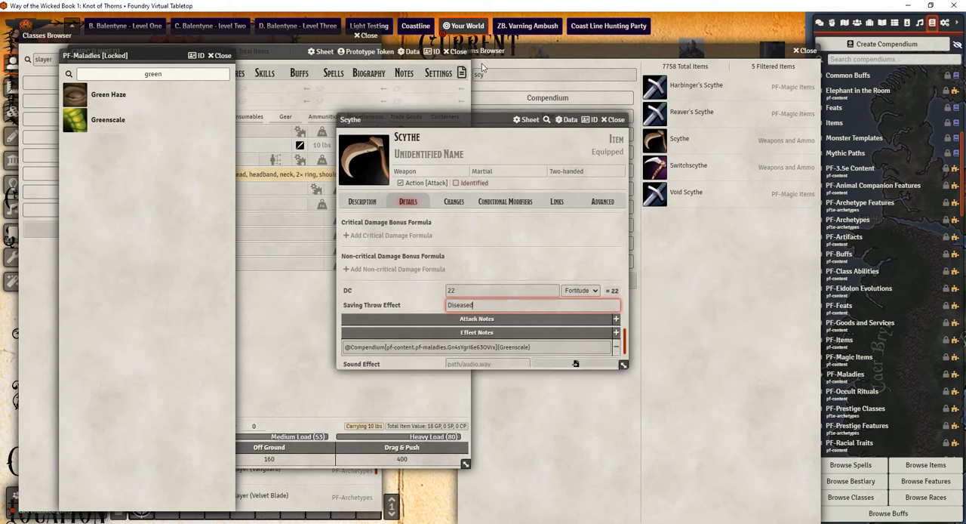
Roll a full attack with the Scythe using Power Attack and show the result in the chat log
left_click(300, 146)
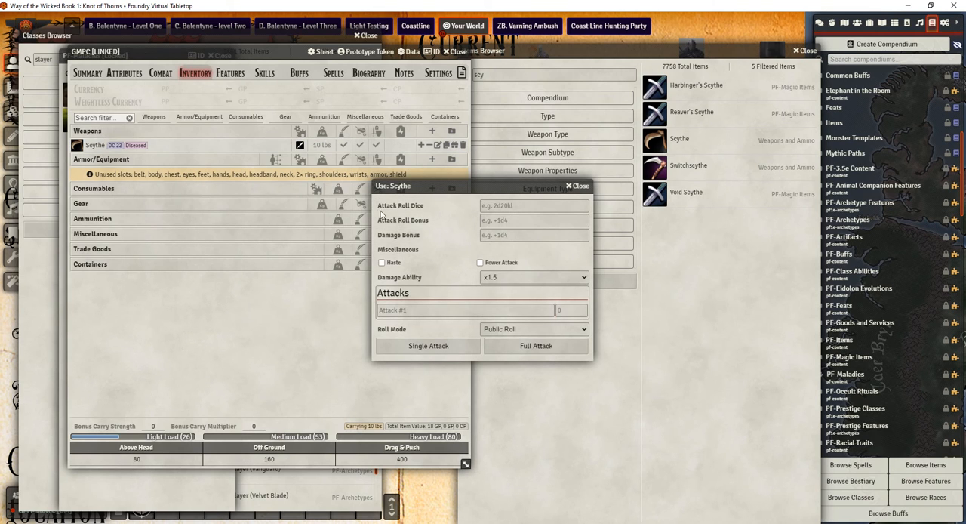
left_click(520, 205)
left_click(518, 222)
left_click(508, 236)
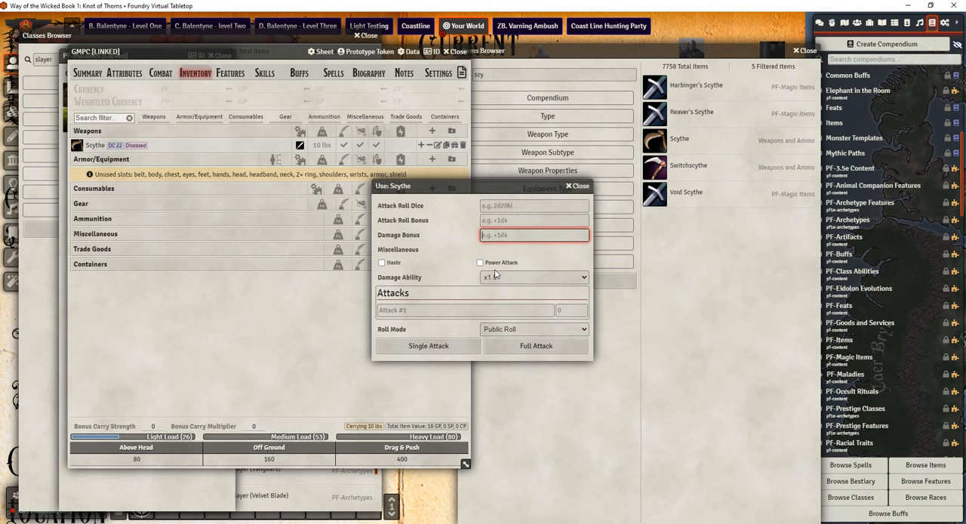
left_click(480, 263)
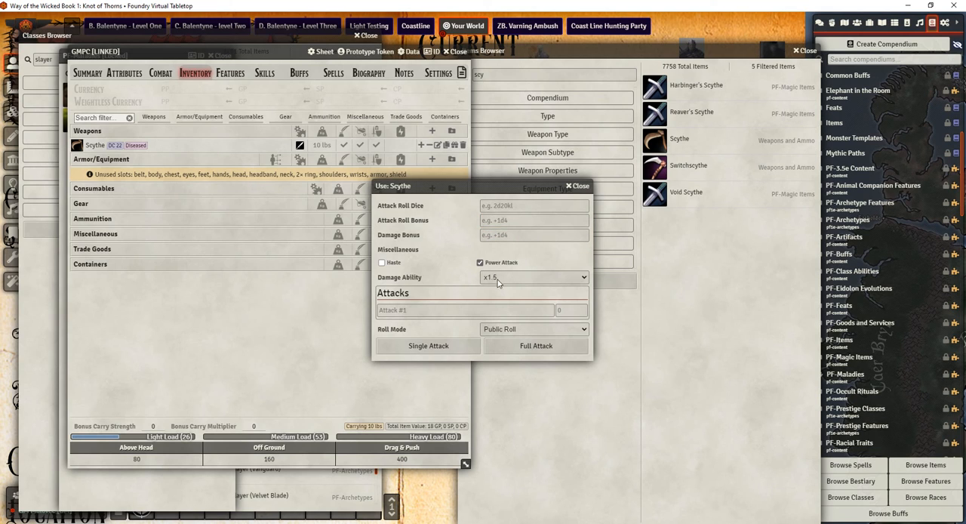
left_click(520, 347)
left_click(820, 24)
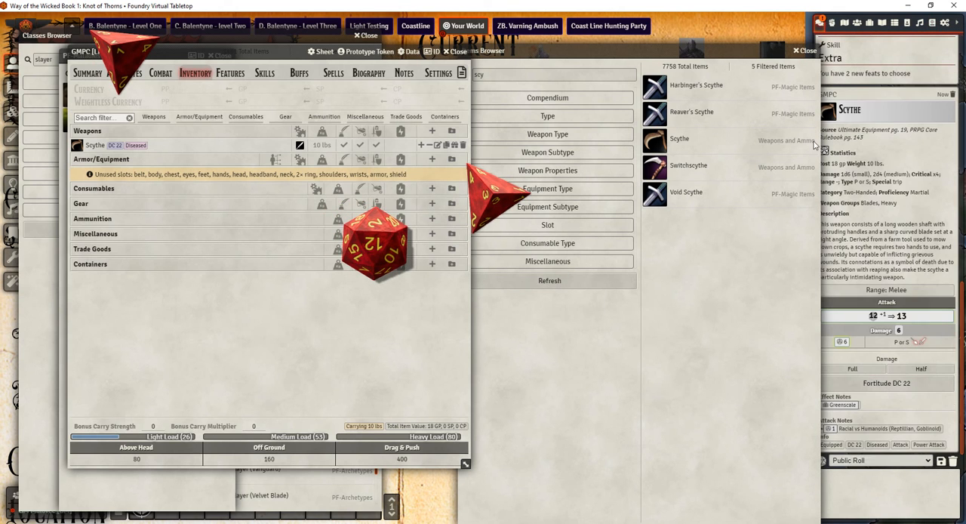
Close the Items Browser, then view the Greenscale malady linked in the Scythe's attack card and close it
left_click(805, 52)
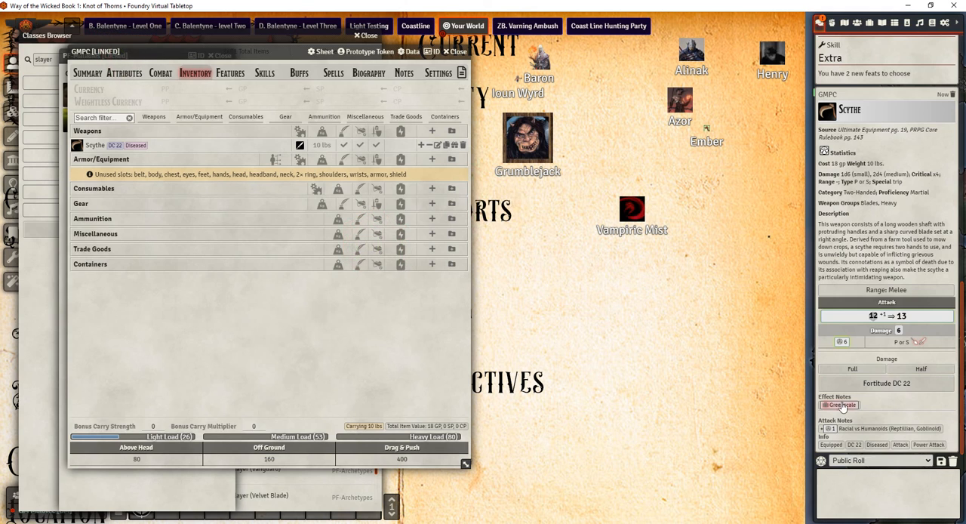
left_click(847, 408)
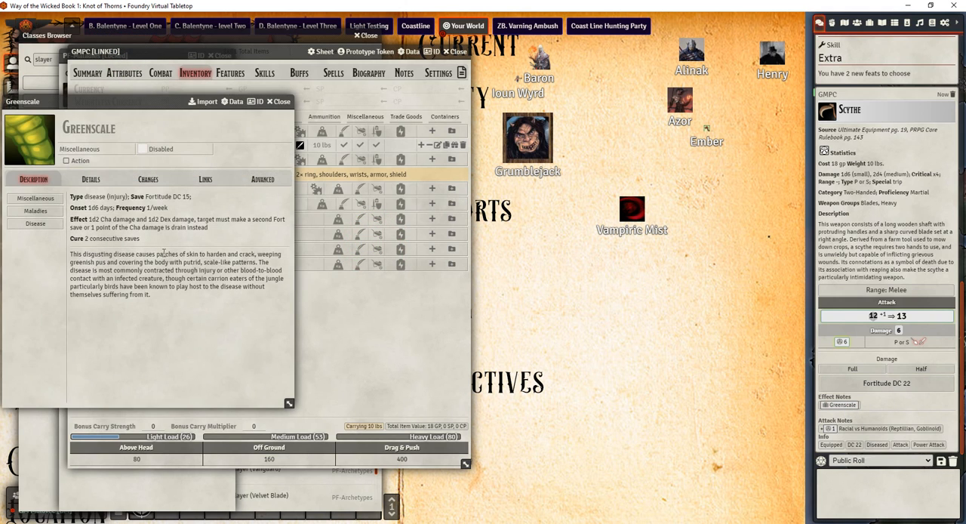
left_click(279, 103)
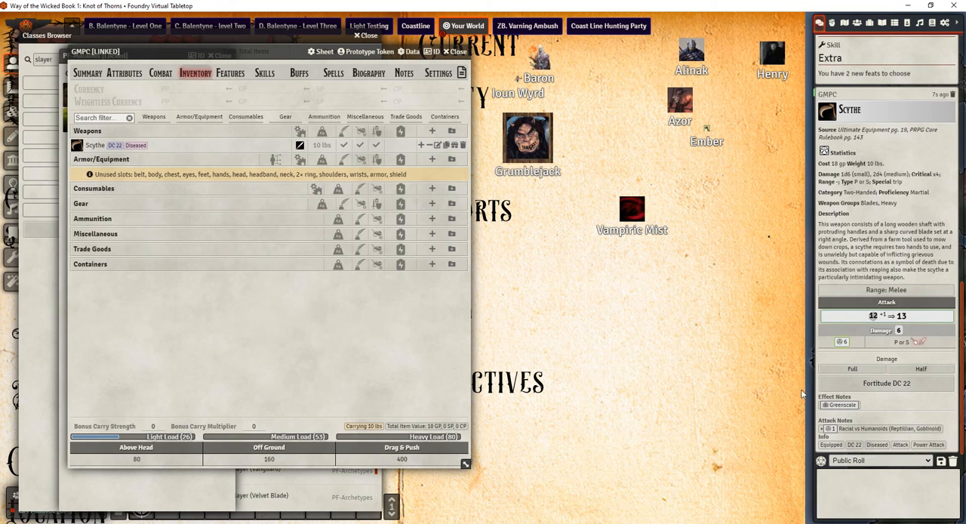
Reopen the Scythe for editing and look through its conditional modifiers, advanced settings and changes
left_click(437, 145)
scroll(430, 290, "down", 5)
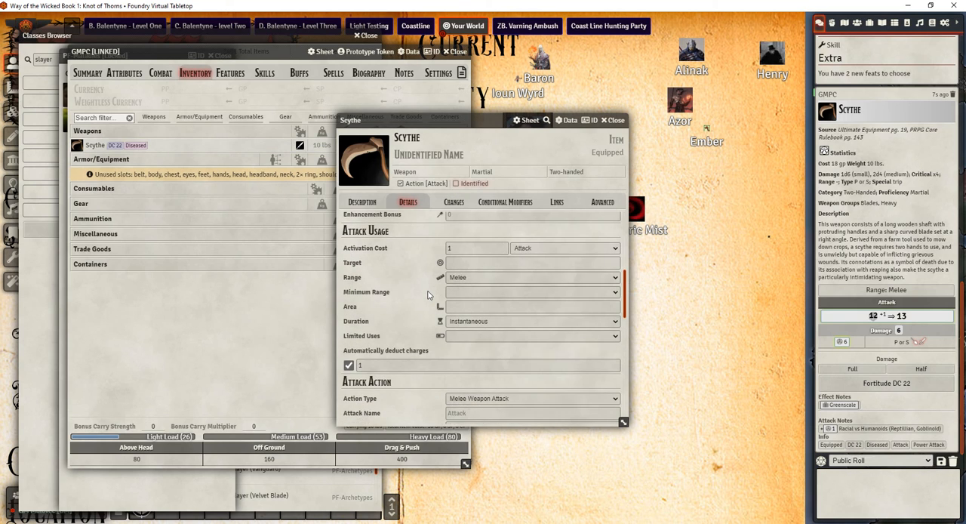
scroll(428, 295, "up", 5)
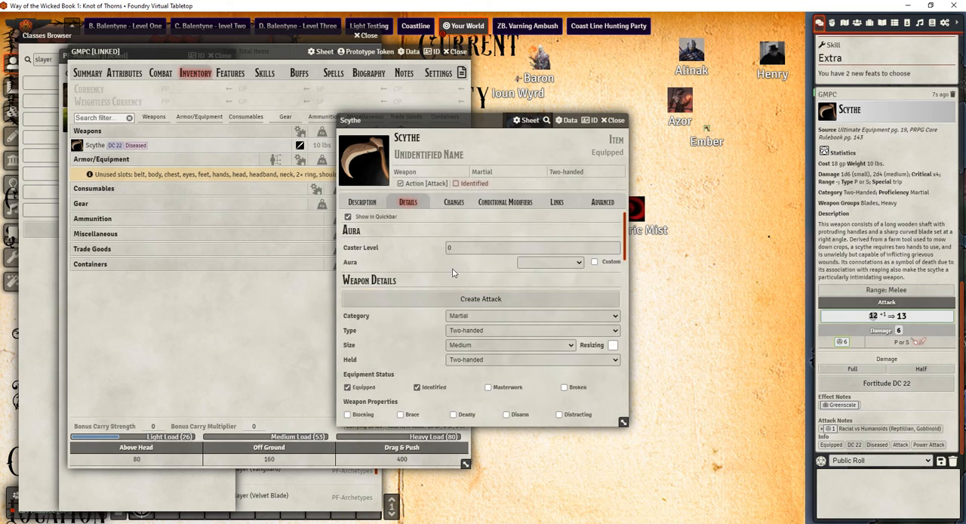
left_click(498, 204)
left_click(597, 202)
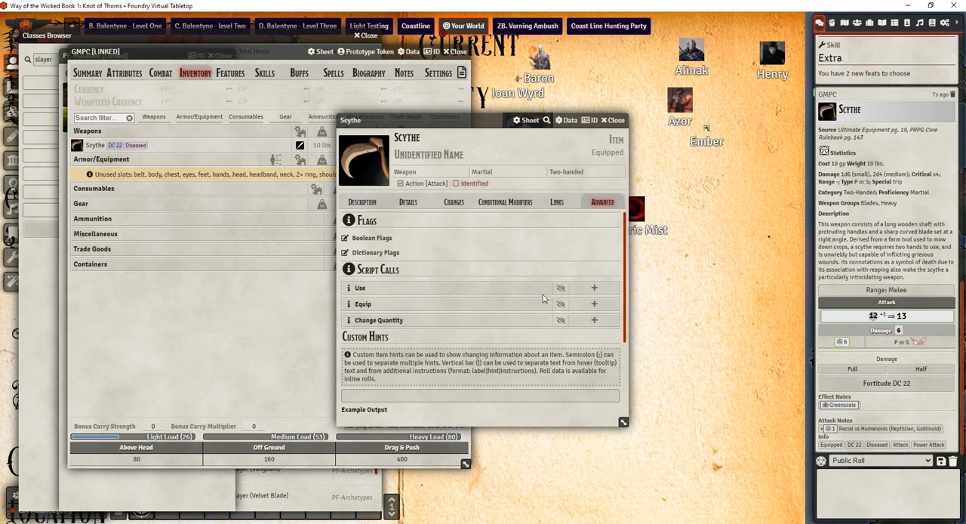
scroll(543, 298, "down", 5)
scroll(528, 287, "up", 5)
left_click(494, 204)
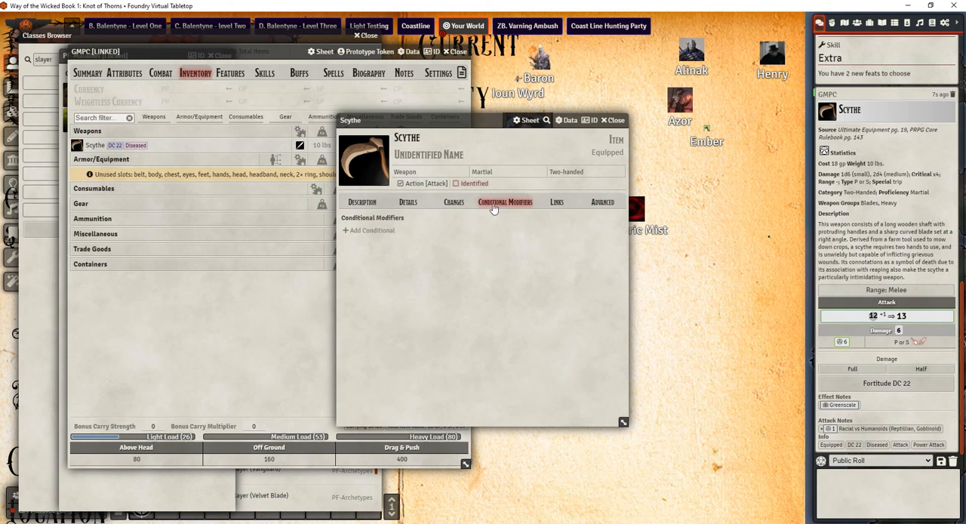
left_click(452, 202)
left_click(411, 202)
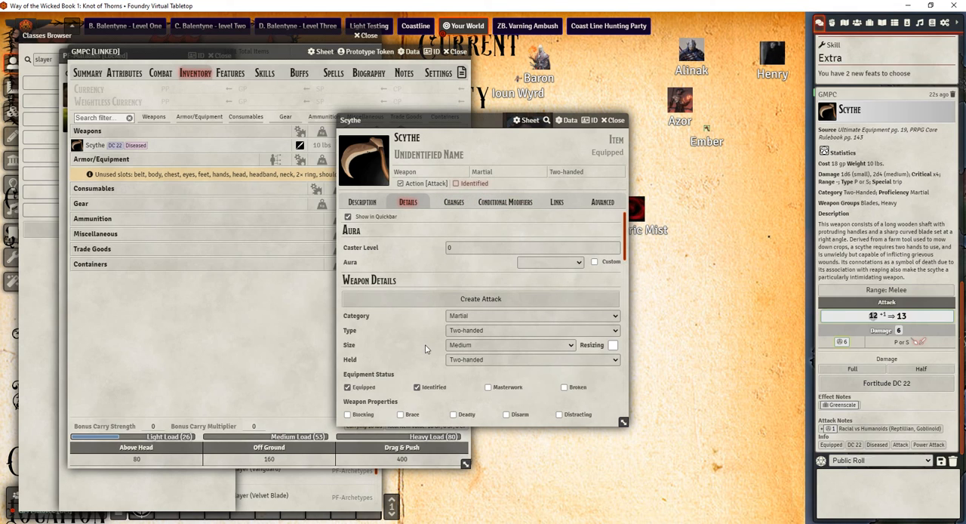
Examine the Scythe's attack action settings and the available attack ability options
scroll(417, 269, "down", 3)
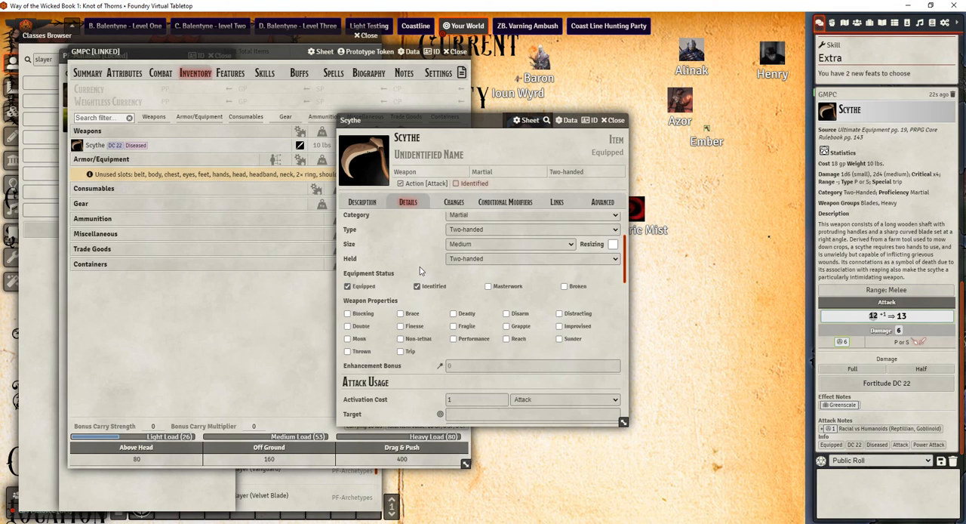
scroll(421, 275, "down", 3)
scroll(417, 301, "down", 3)
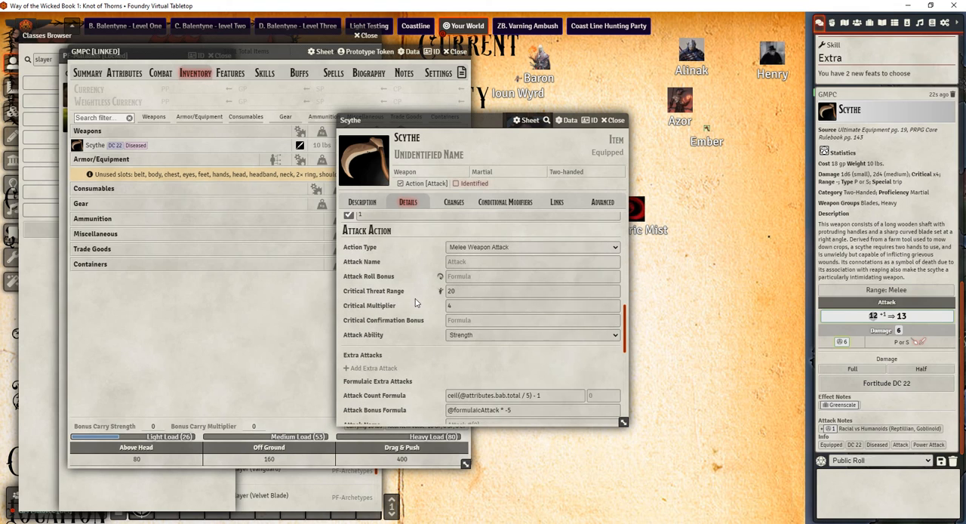
left_click(467, 336)
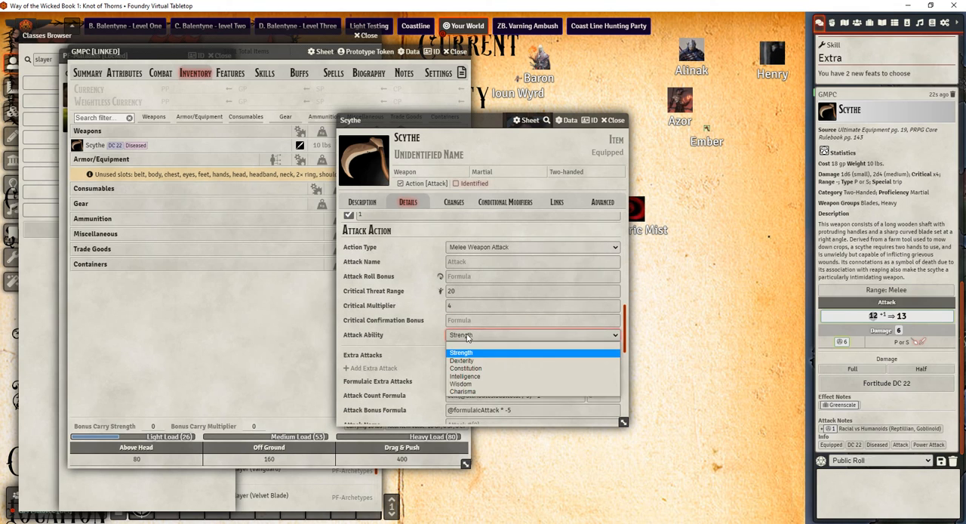
left_click(467, 337)
left_click(467, 337)
left_click(412, 337)
Examine the Scythe's damage ability choices and damage multiplier options, keeping Strength and x1.5
scroll(417, 321, "down", 2)
scroll(417, 322, "down", 1)
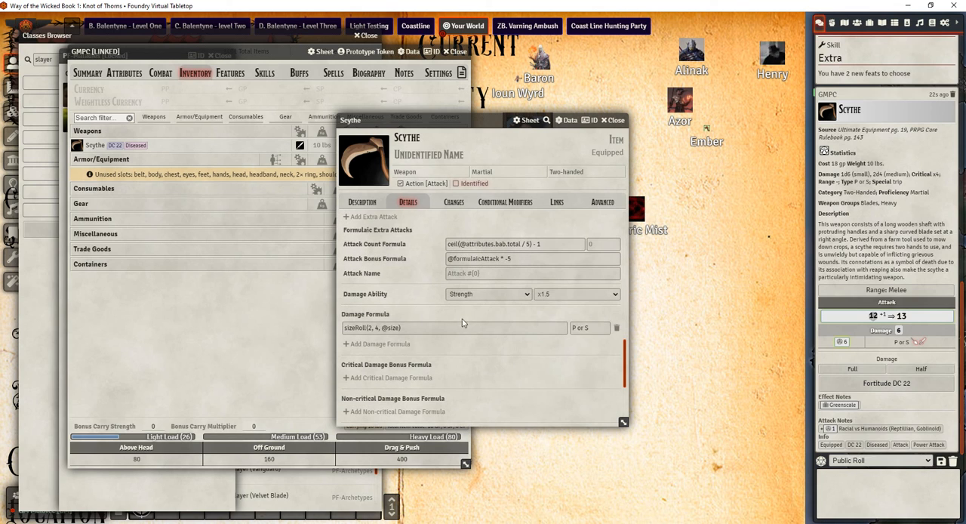
left_click(526, 296)
left_click(513, 313)
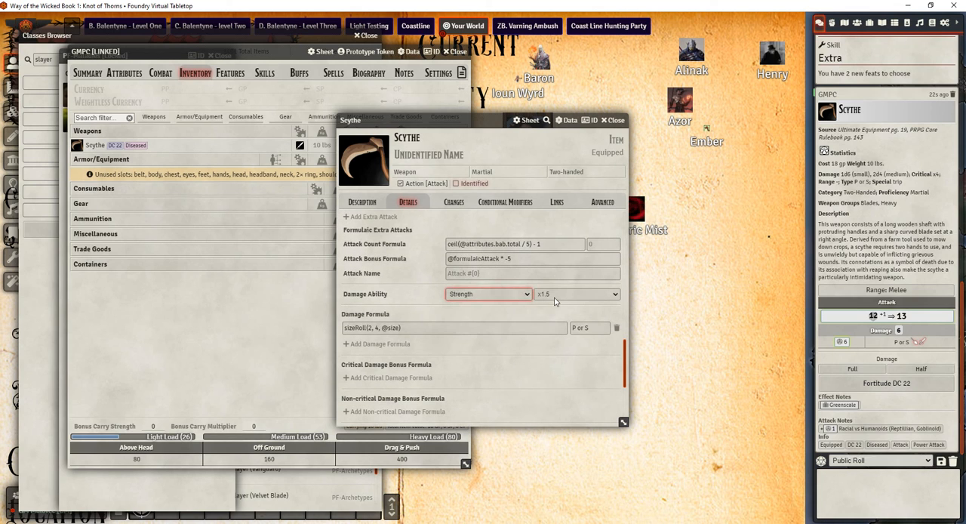
left_click(556, 296)
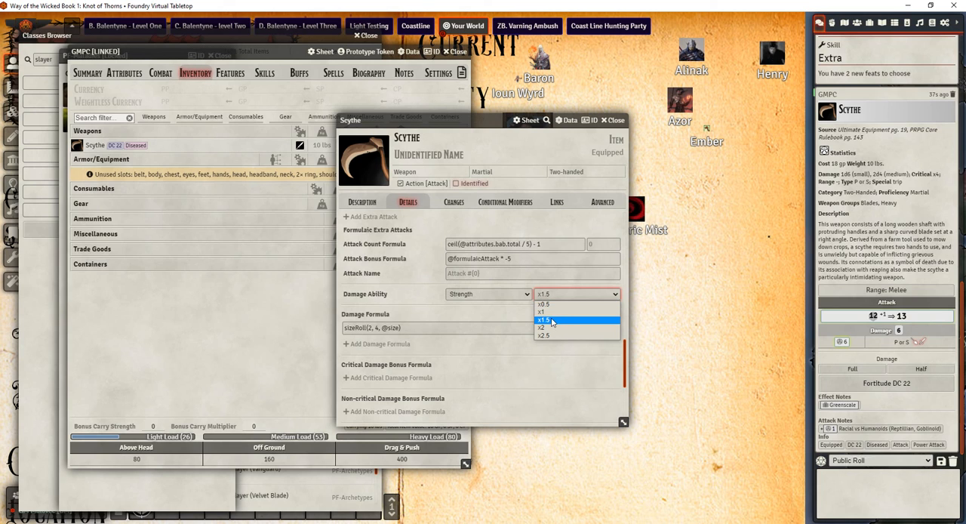
left_click(552, 323)
left_click(505, 295)
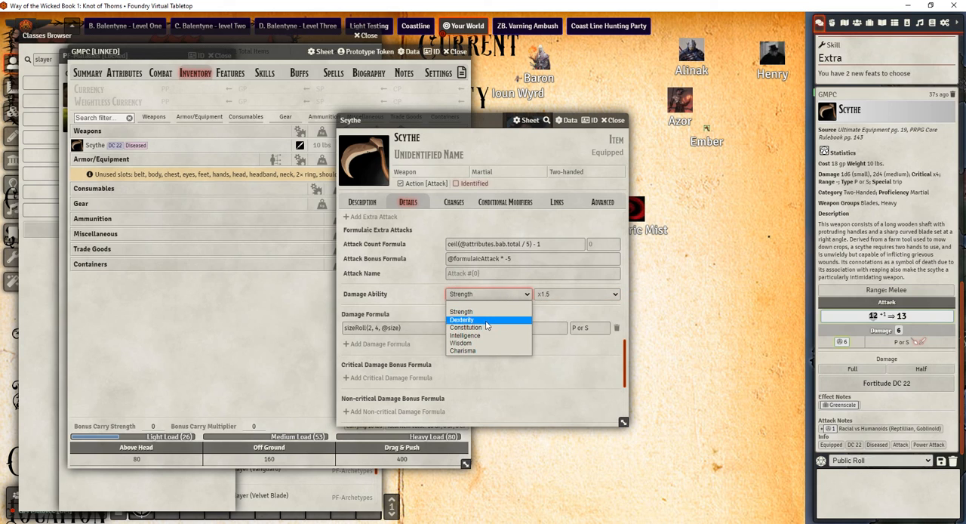
left_click(337, 309)
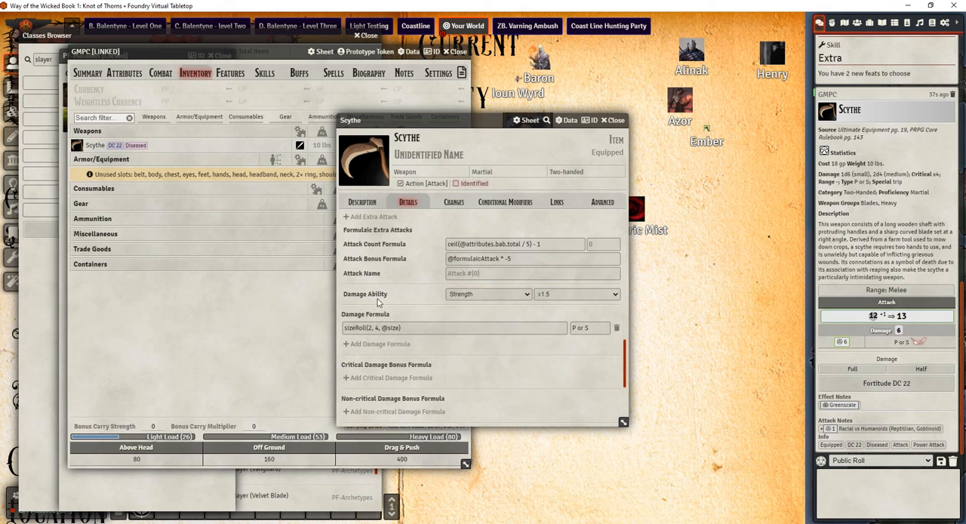
Look over the Scythe's saving throw and effect note details, and close it to show the GMPC character's summary
scroll(483, 332, "down", 3)
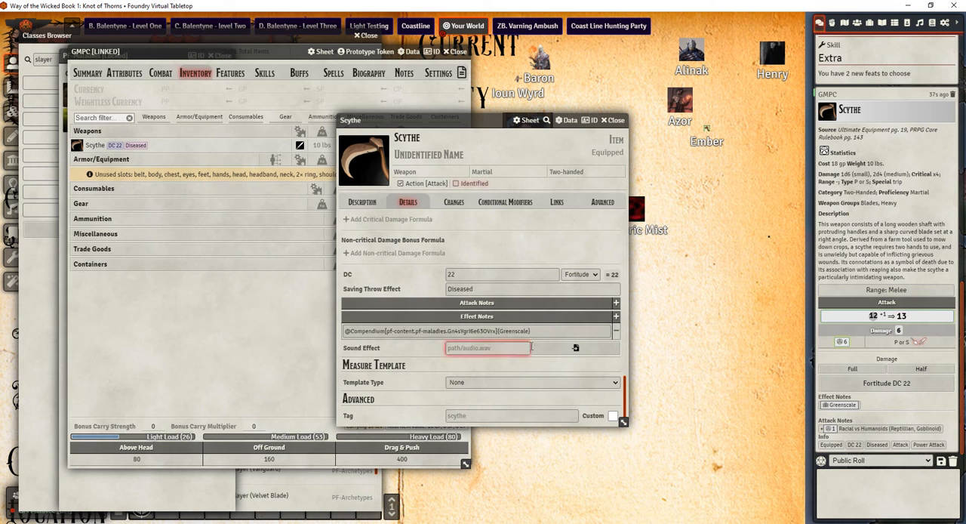
scroll(538, 340, "up", 5)
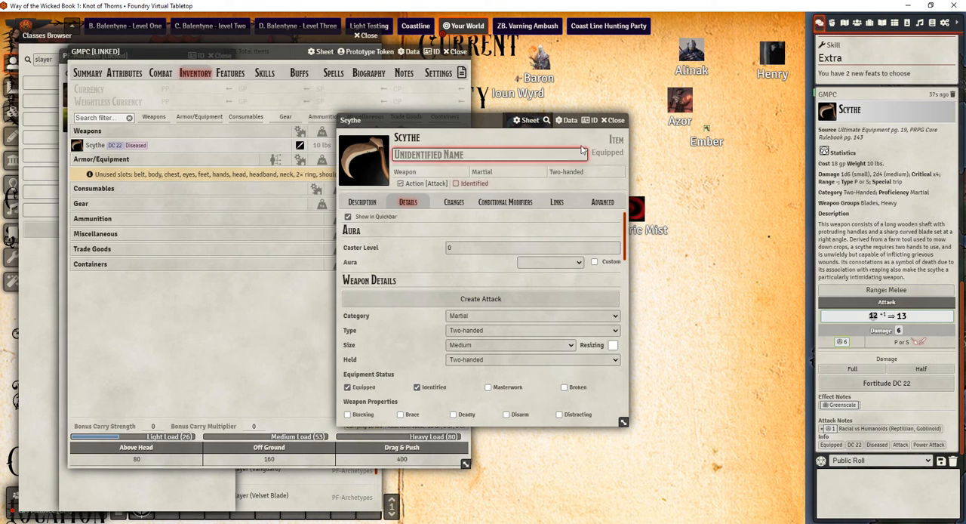
left_click(613, 120)
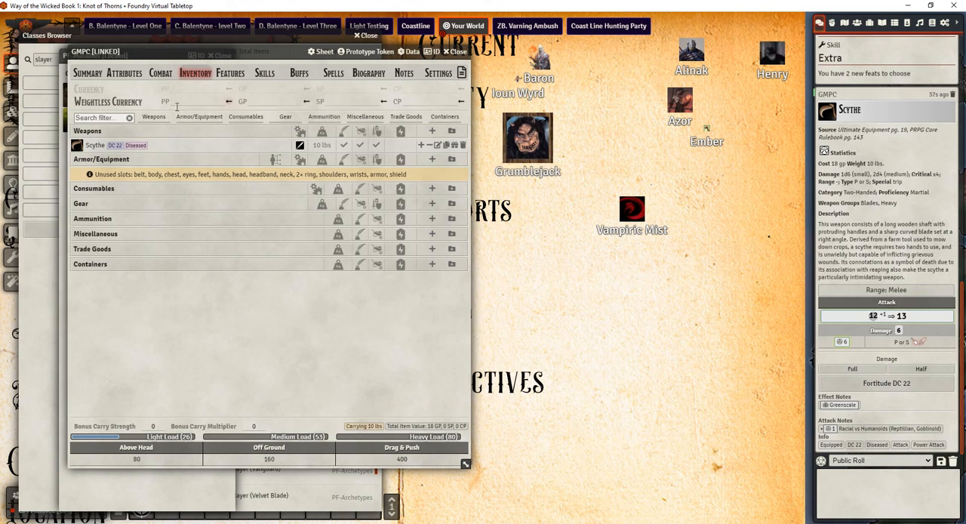
left_click(87, 72)
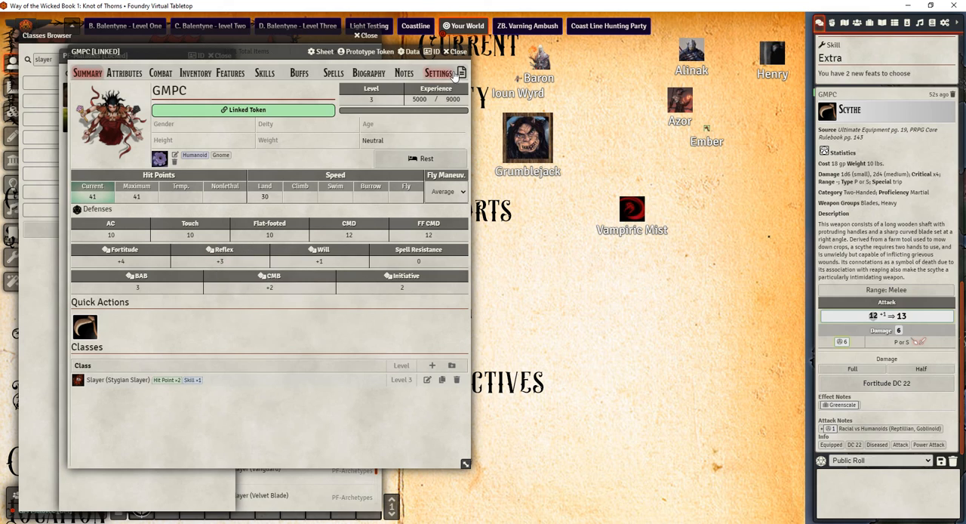
left_click(813, 523)
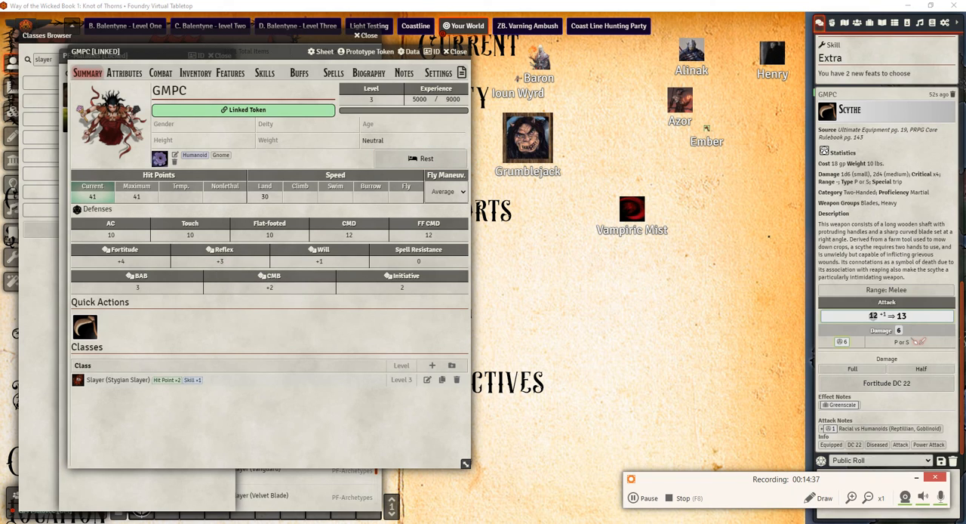